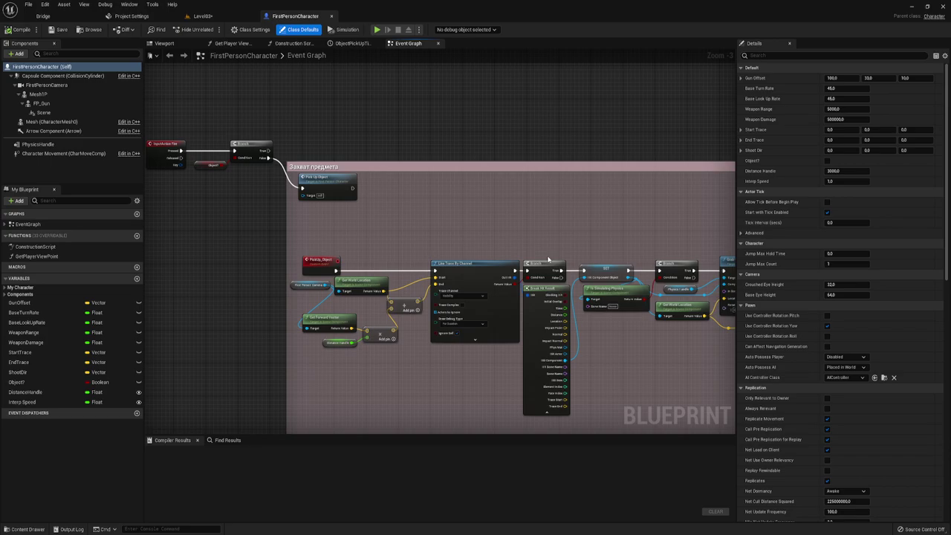
Step: Pan around the Event Graph to review the item-grab line-trace logic and expose empty canvas below it
right_drag(535, 252, 533, 231)
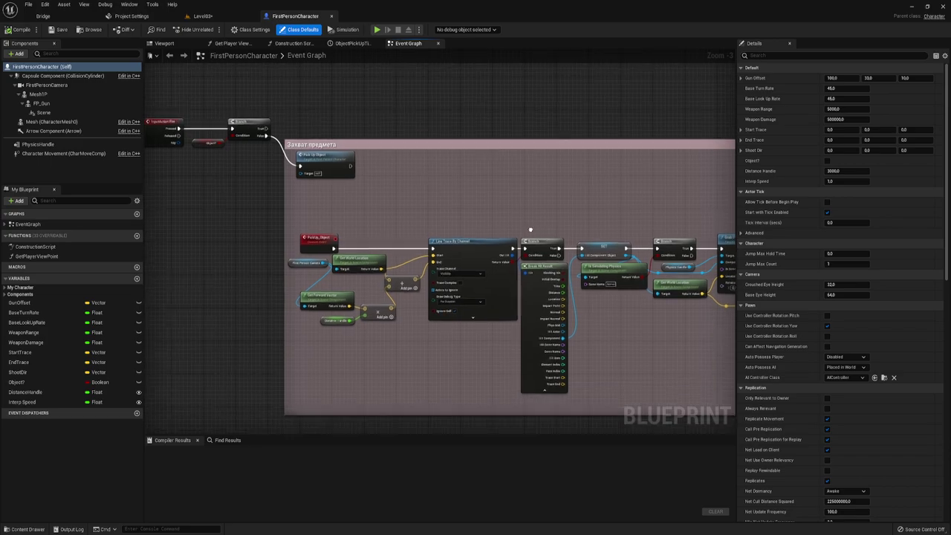
mouse_move(453, 354)
right_down()
mouse_move(414, 270)
mouse_move(484, 253)
right_up()
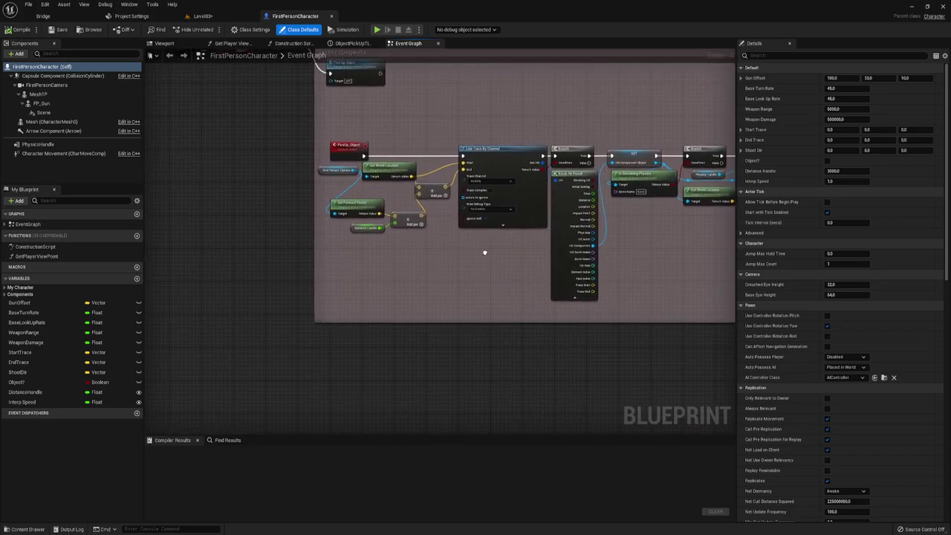
mouse_move(455, 299)
right_down()
mouse_move(467, 393)
mouse_move(458, 386)
right_up()
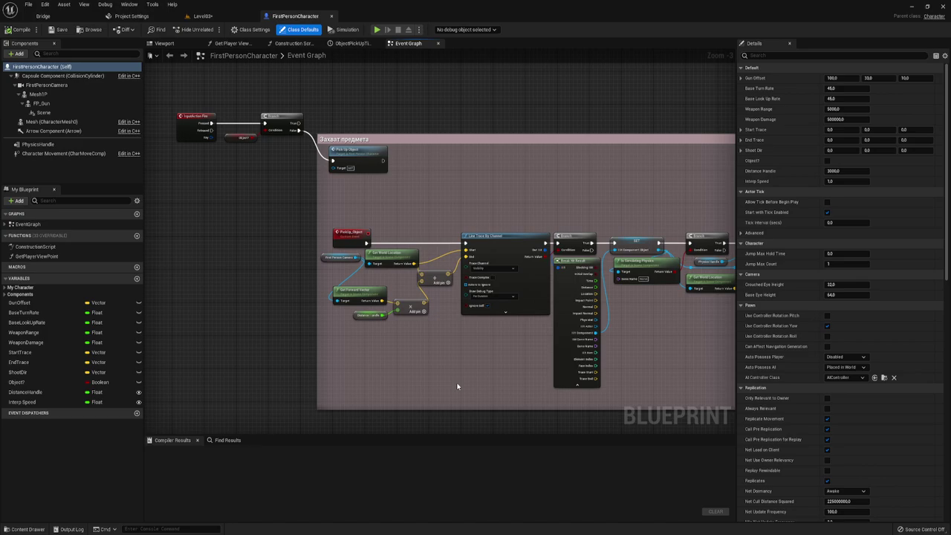
mouse_move(457, 386)
right_down()
mouse_move(497, 392)
mouse_move(497, 286)
right_up()
right_drag(439, 216, 419, 144)
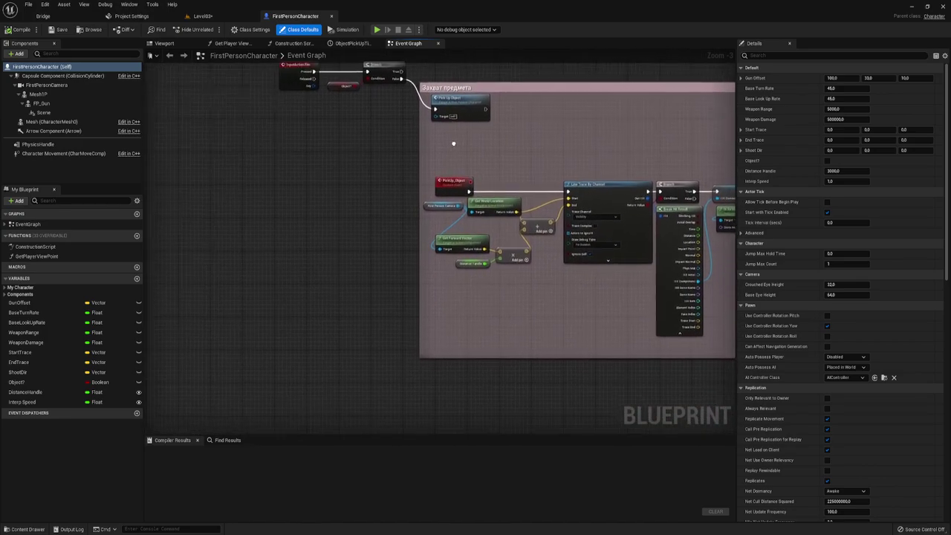
mouse_move(520, 272)
right_down()
mouse_move(492, 180)
mouse_move(451, 209)
right_up()
Step: Add a custom event from the 'cust' search, name it LaunchObject, and centre it in view
right_click(372, 263)
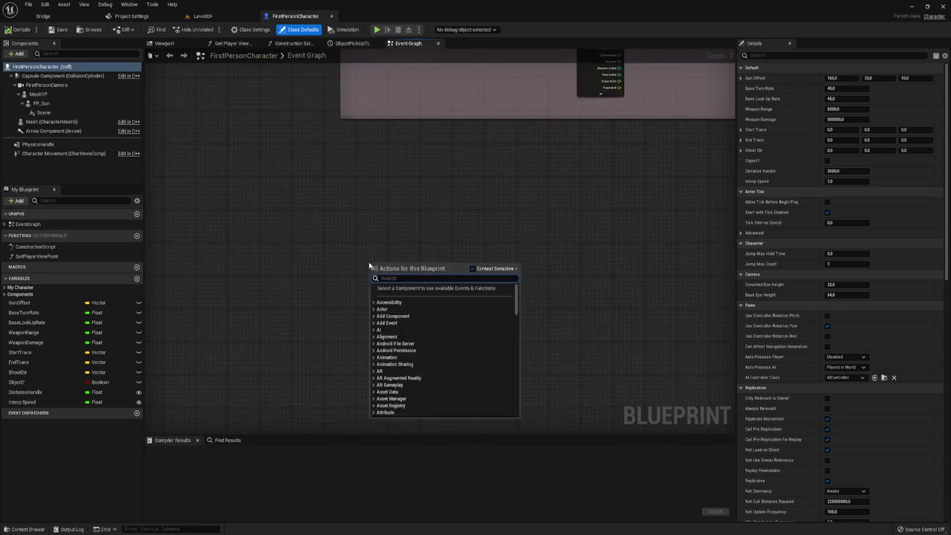
text(cust)
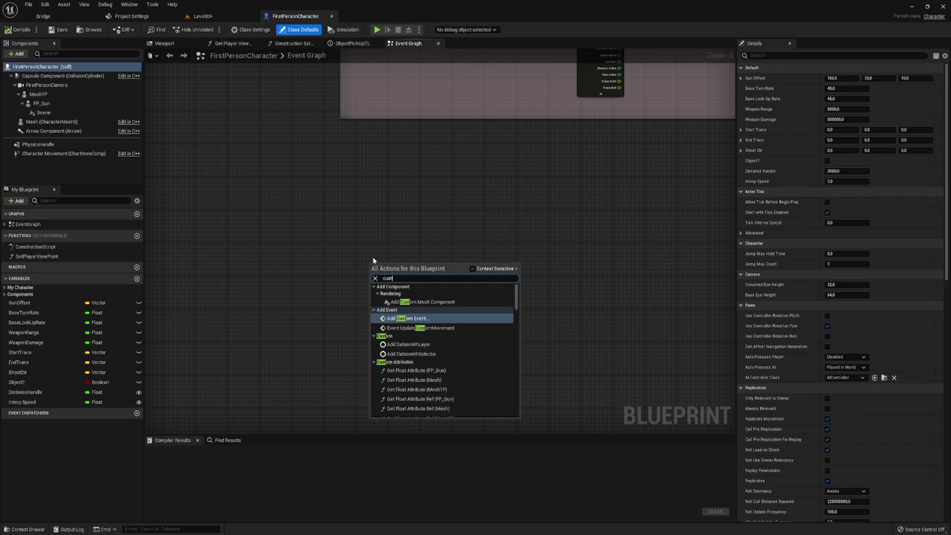
key(Return)
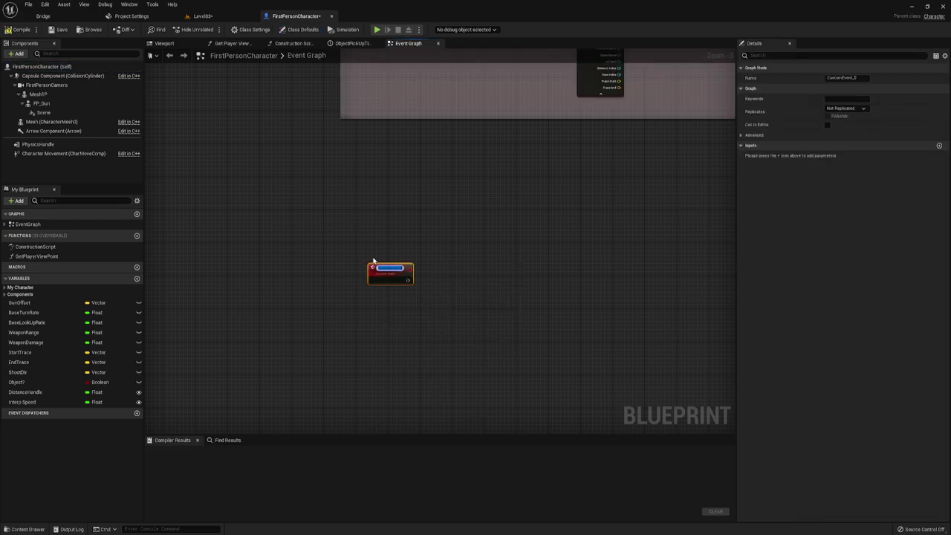
key(BackSpace)
text(bj)
text(ect)
key(Return)
scroll(471, 314, up, 3)
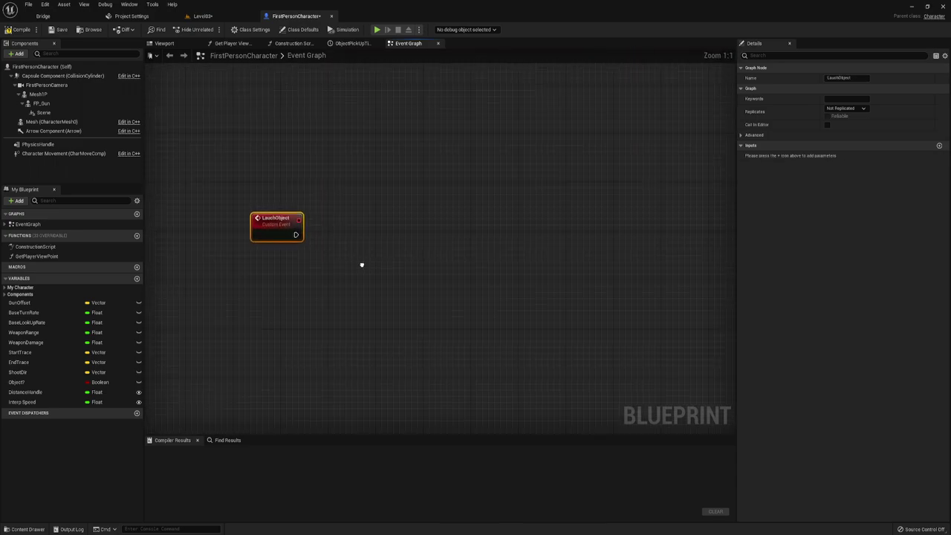
right_drag(429, 296, 361, 265)
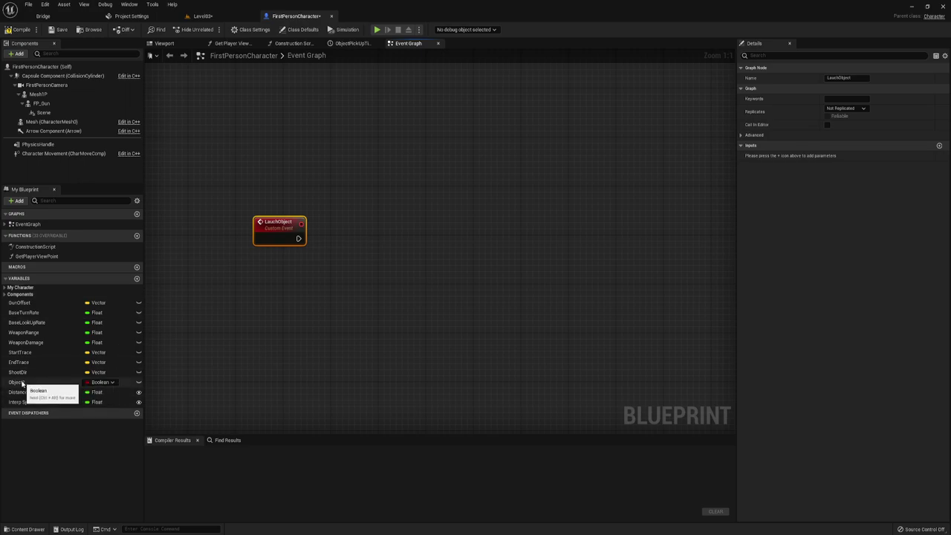
Step: Add an Object? getter feeding a new Branch node, and wire LaunchObject's exec into that Branch
mouse_move(29, 382)
mouse_down()
mouse_move(329, 260)
mouse_move(306, 260)
mouse_move(357, 201)
mouse_up()
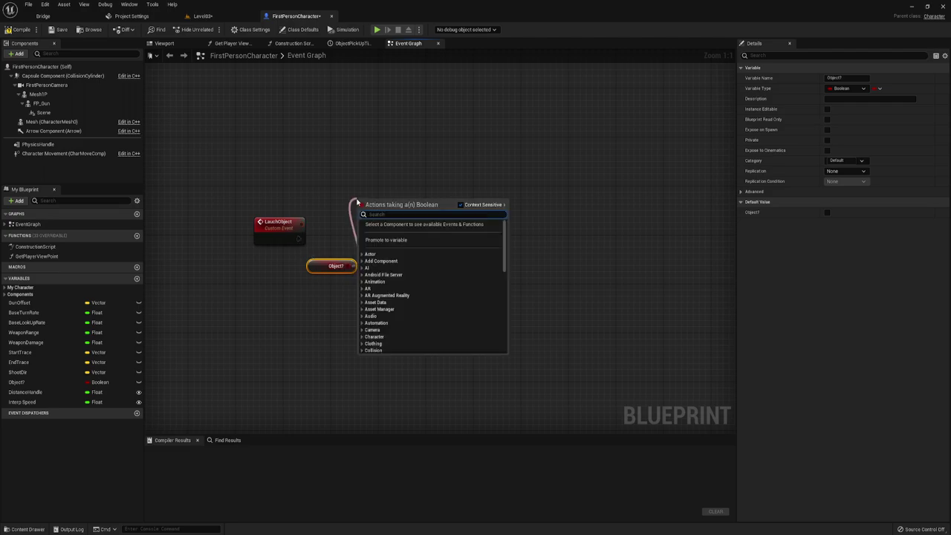
text(bra)
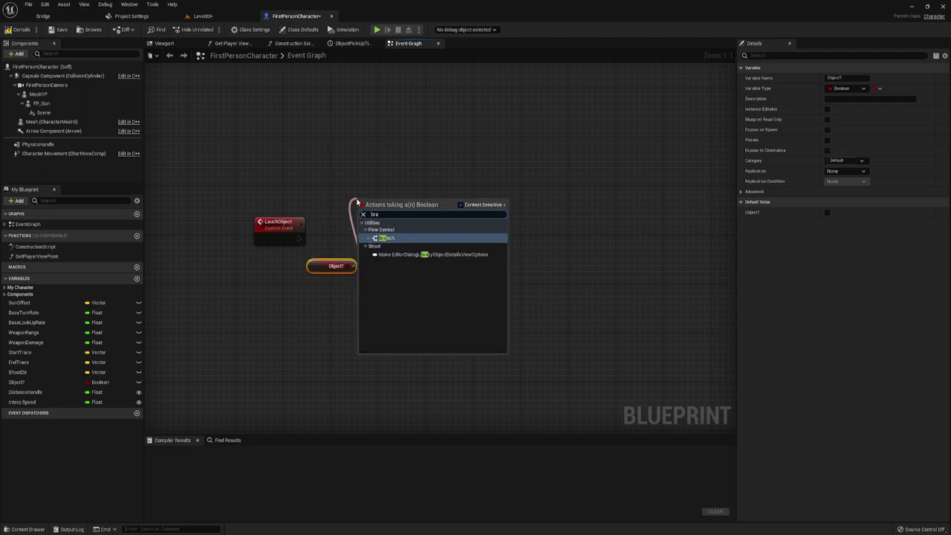
key(Return)
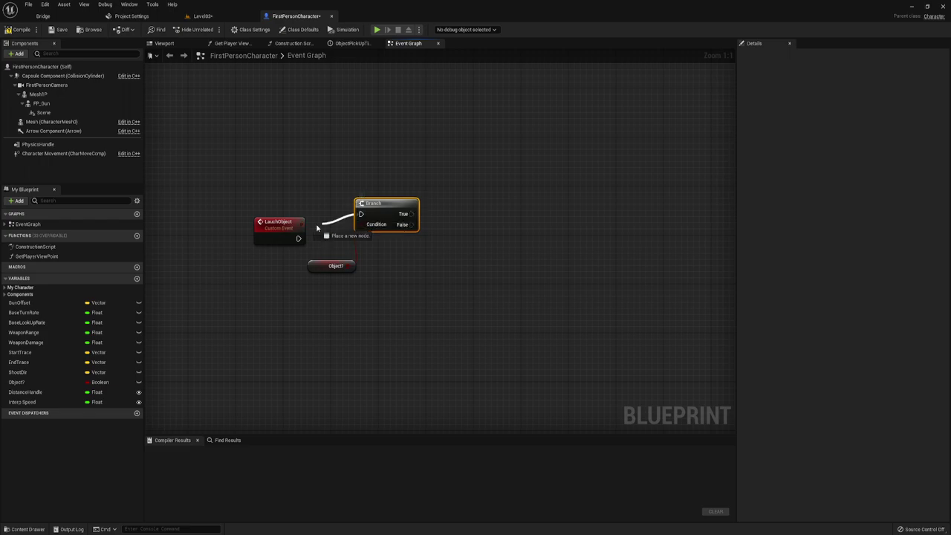
drag(361, 214, 299, 238)
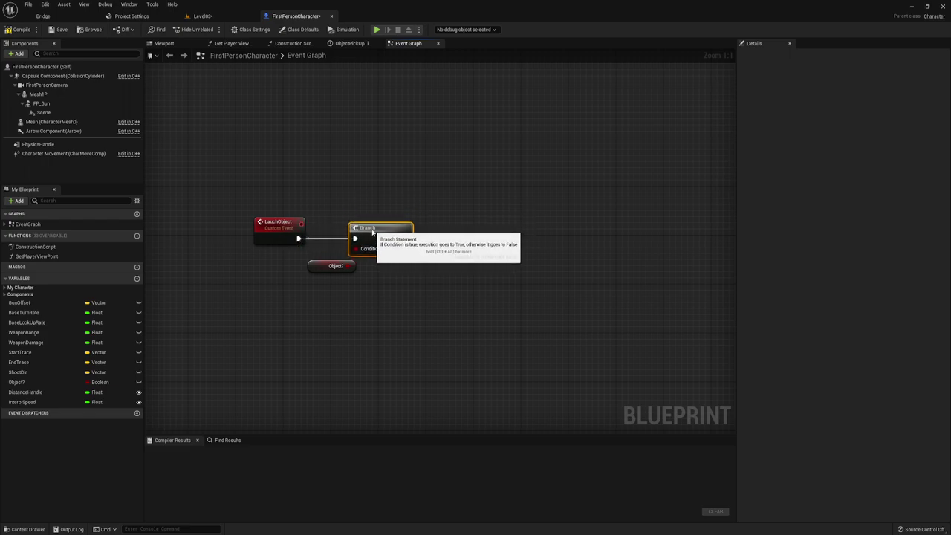
Step: Place the Branch and the Object? getter close beside LaunchObject
drag(376, 221, 371, 238)
drag(321, 269, 290, 263)
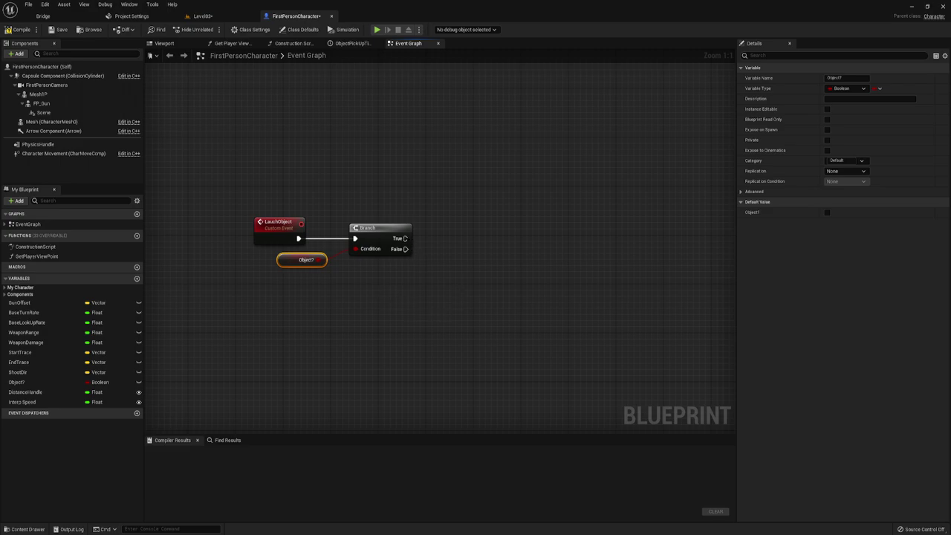
drag(406, 238, 461, 238)
click(461, 238)
right_drag(435, 244, 408, 243)
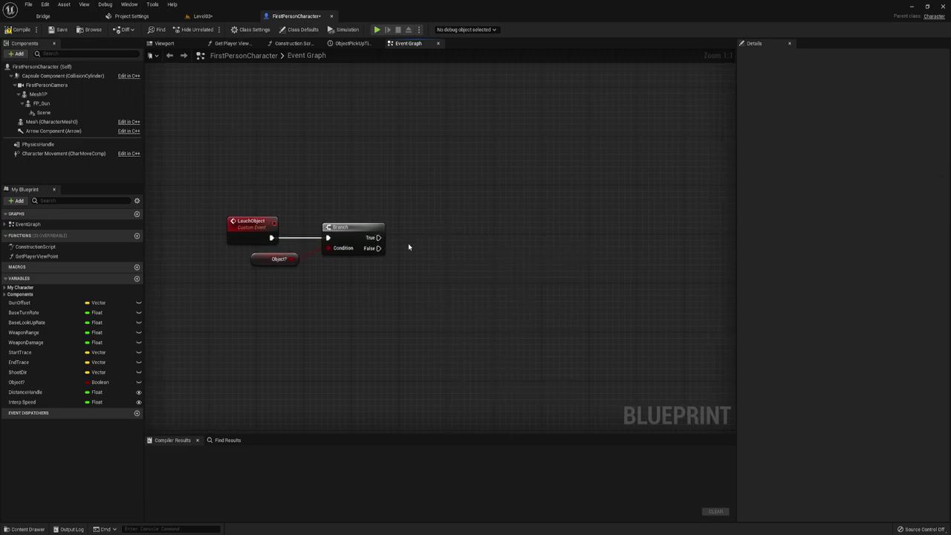
drag(353, 229, 335, 229)
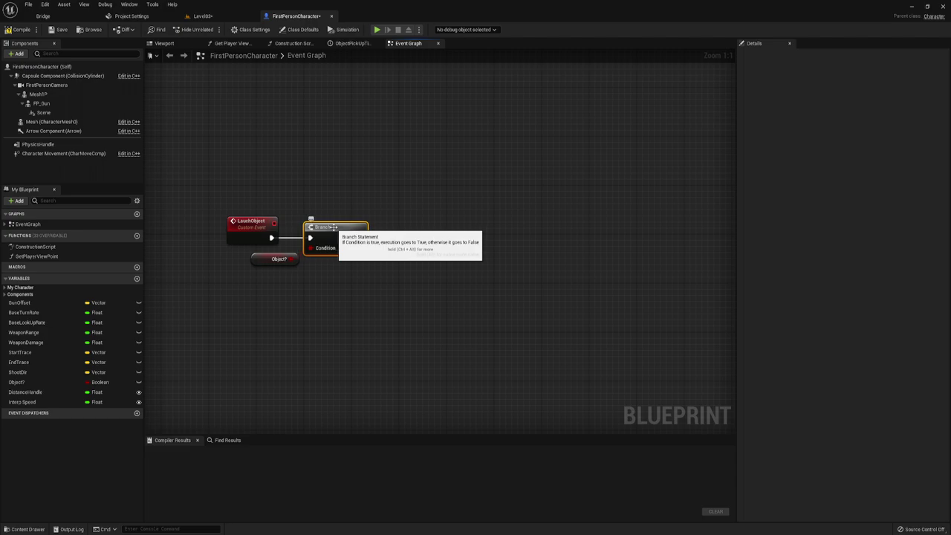
Step: Select LaunchObject, Branch and the Object? getter together and move them as a group
mouse_move(387, 163)
right_down()
mouse_move(419, 194)
mouse_move(420, 260)
right_up()
scroll(420, 194, down, 2)
scroll(446, 187, down, 1)
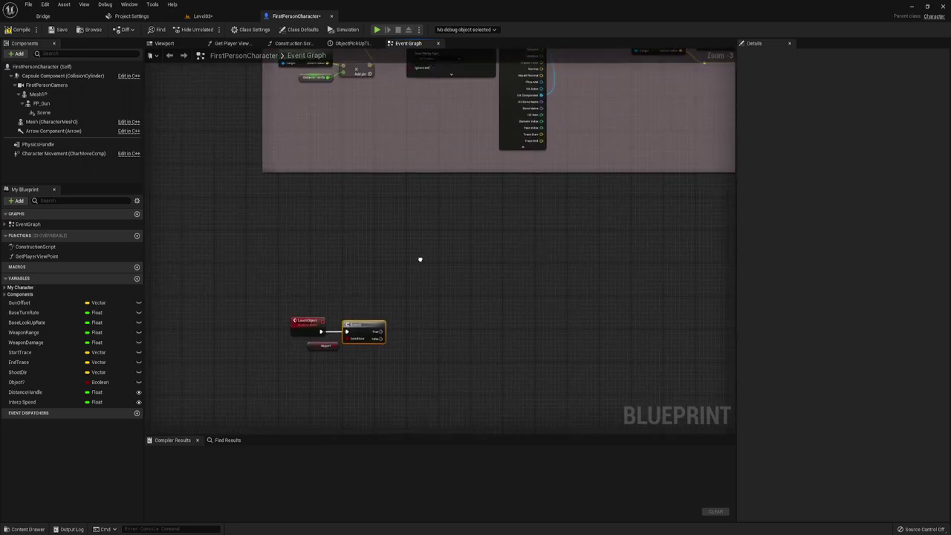
scroll(420, 259, up, 1)
scroll(403, 238, up, 1)
scroll(399, 239, up, 1)
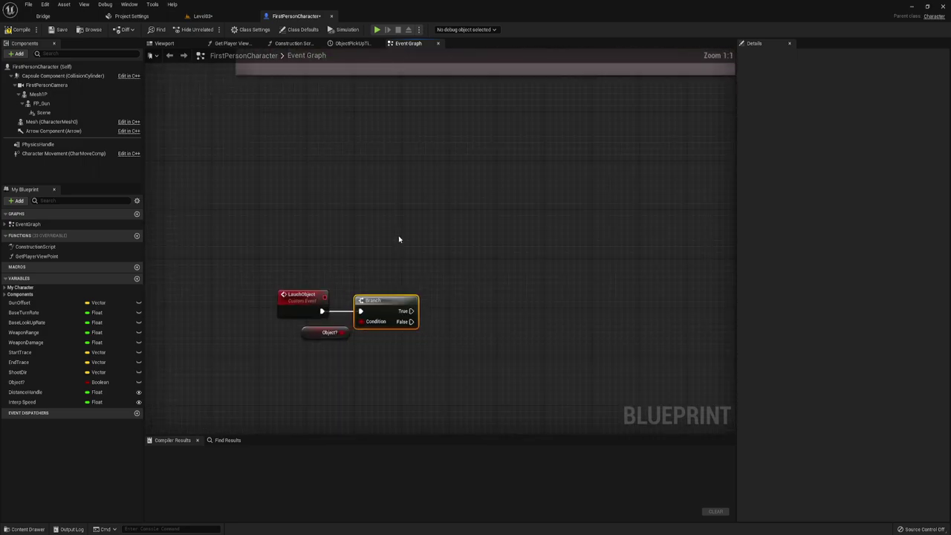
right_drag(399, 239, 395, 262)
drag(248, 280, 407, 387)
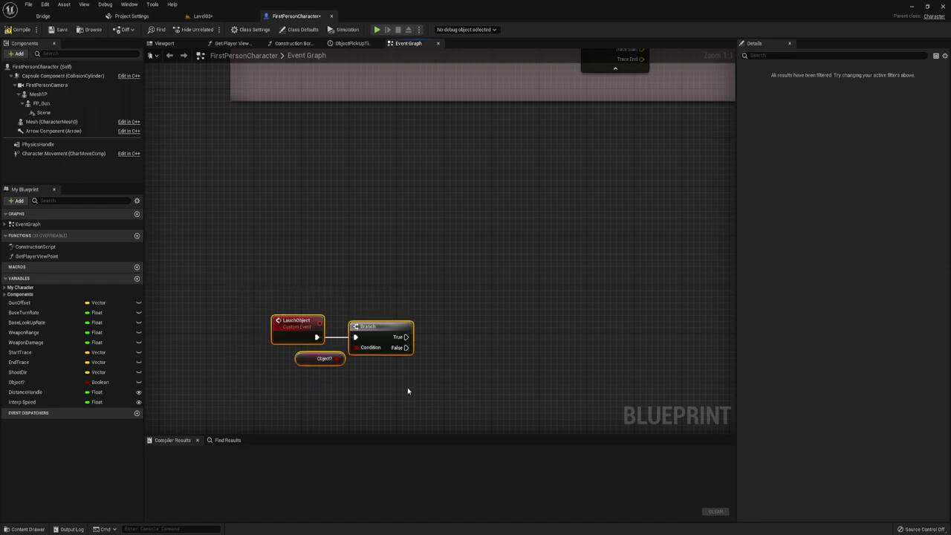
drag(379, 329, 336, 342)
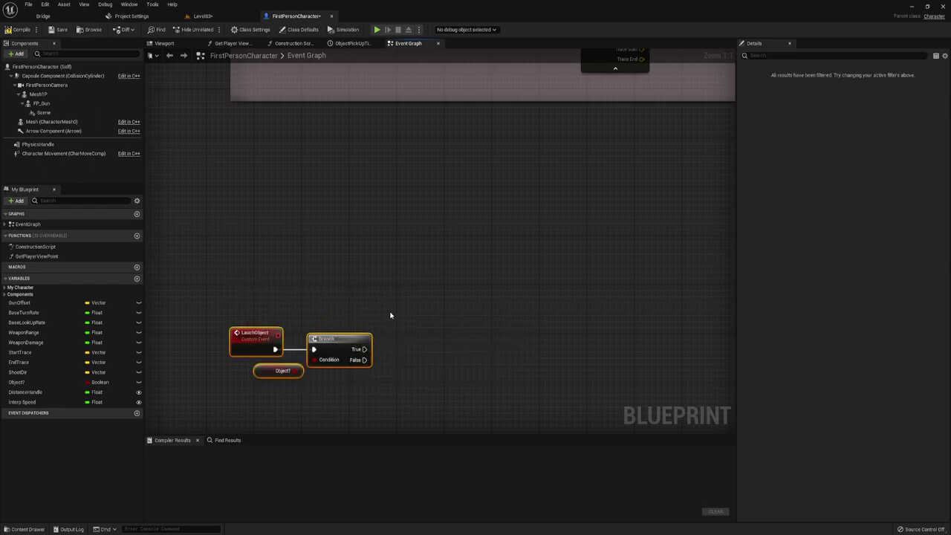
right_drag(391, 315, 400, 293)
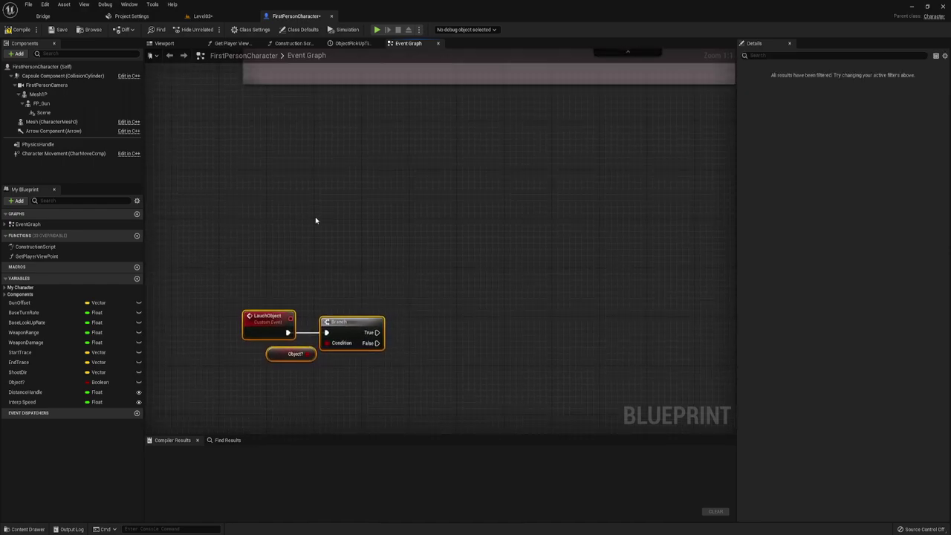
drag(239, 296, 415, 388)
Step: Add a custom event from the 'cus' search above the LaunchObject chain and name it Drop_Object
right_click(255, 177)
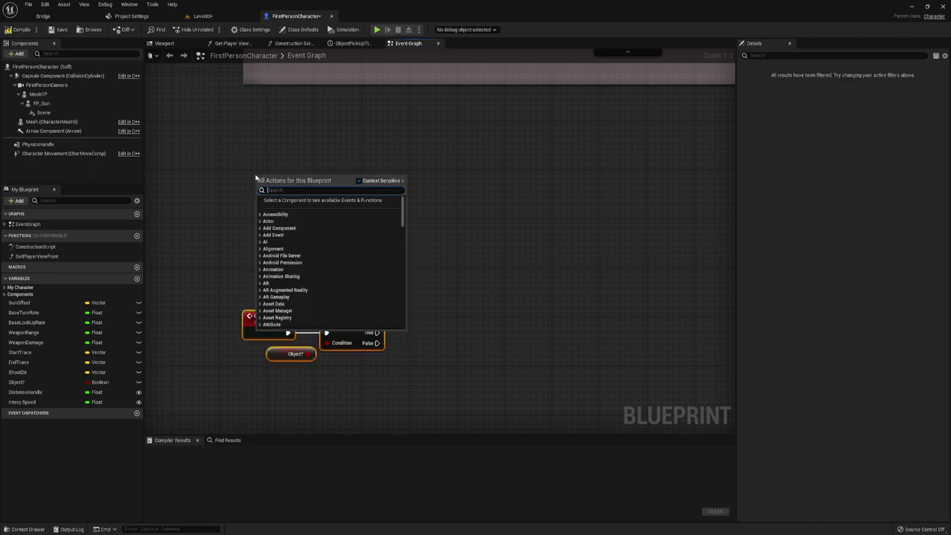
text(cu)
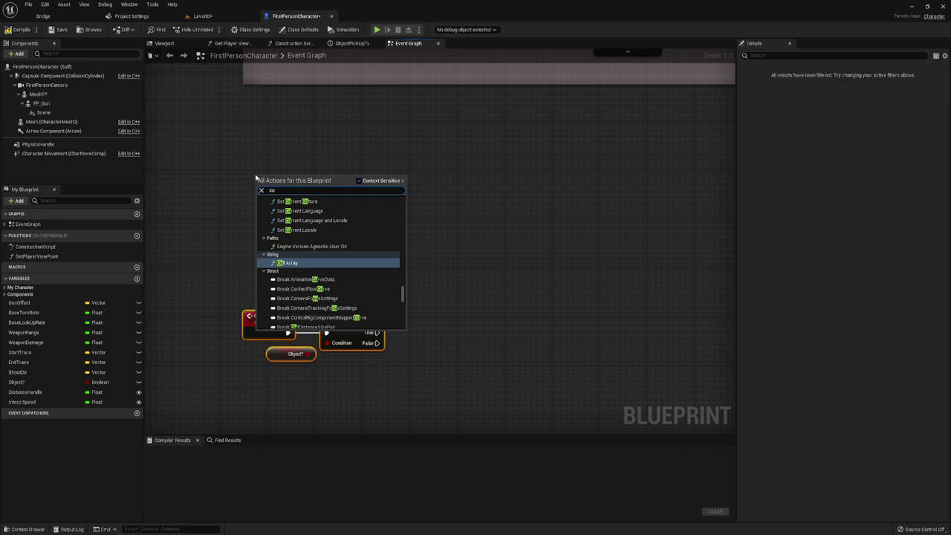
text(st)
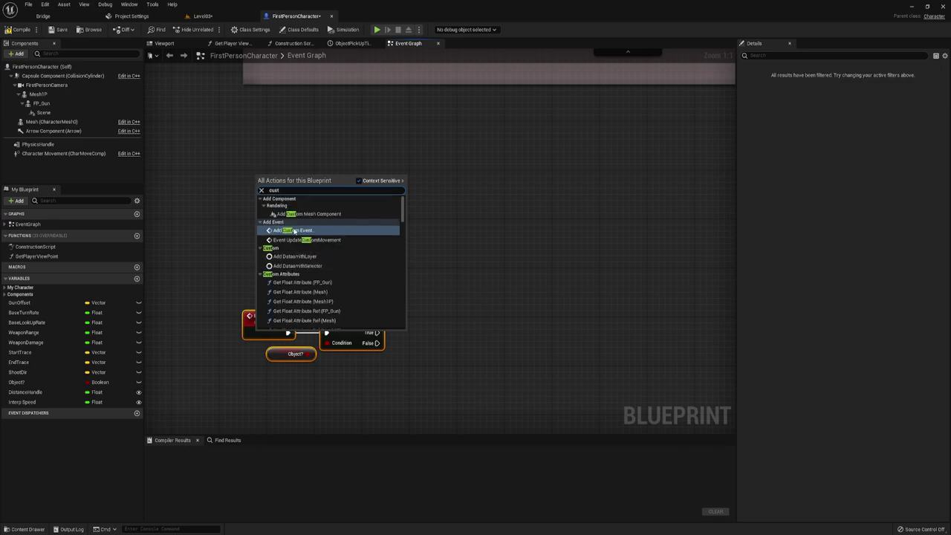
click(293, 230)
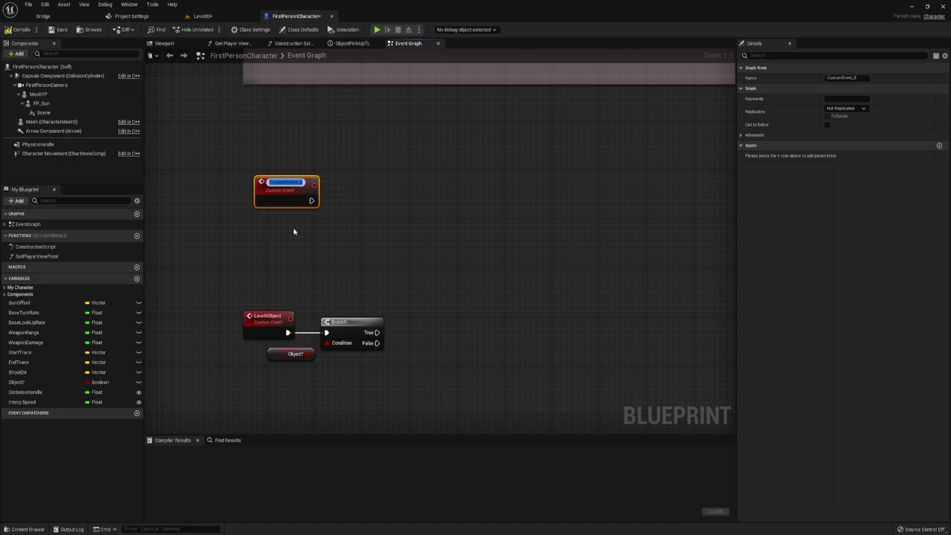
text(Drop_)
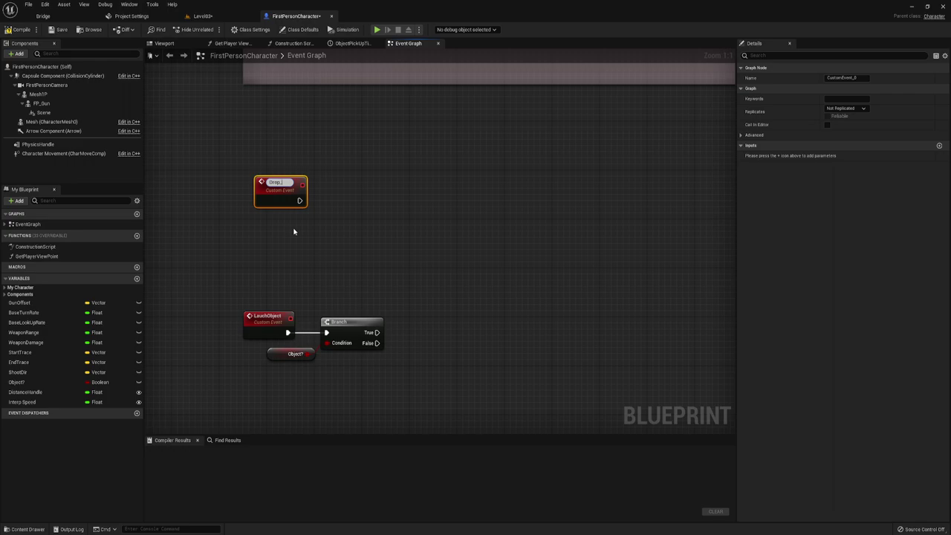
text(D)
text(ject)
key(Return)
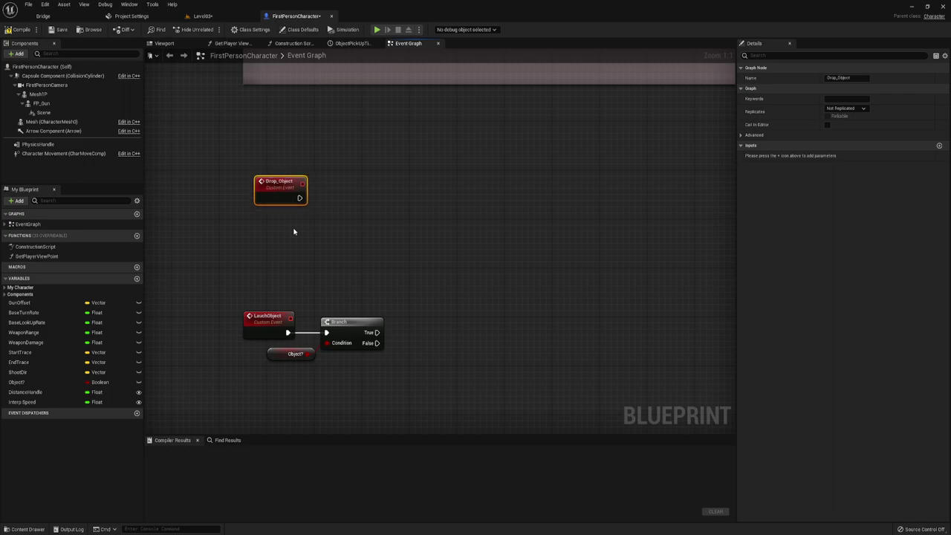
click(327, 246)
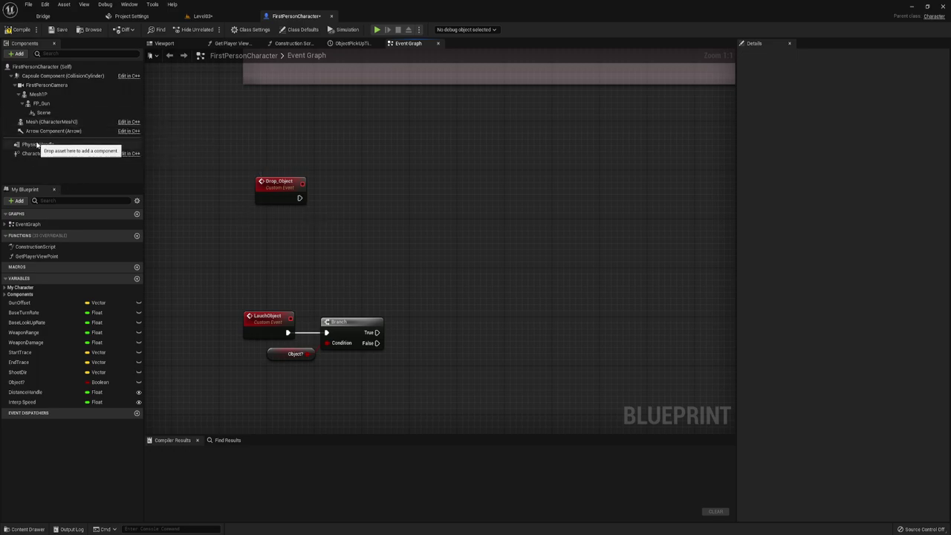
Step: Have Drop_Object call the Physics Handle's Release Component, then set Object? to false with a SET node
mouse_move(37, 144)
mouse_down()
mouse_move(324, 218)
mouse_move(341, 173)
mouse_up()
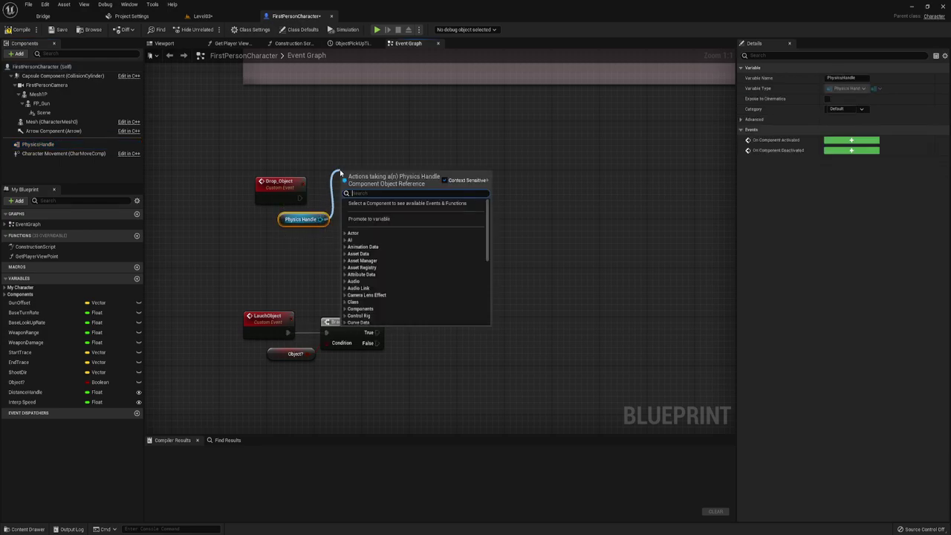
text(re)
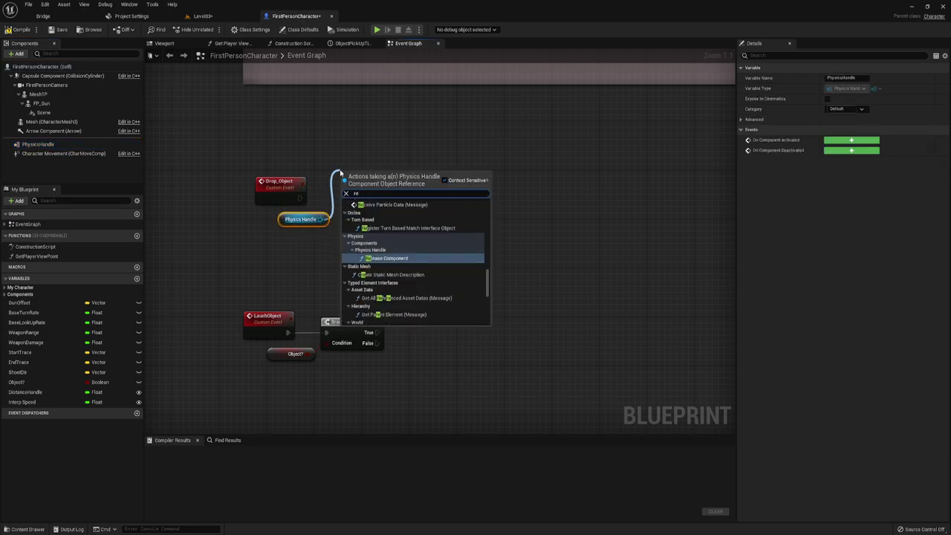
click(395, 259)
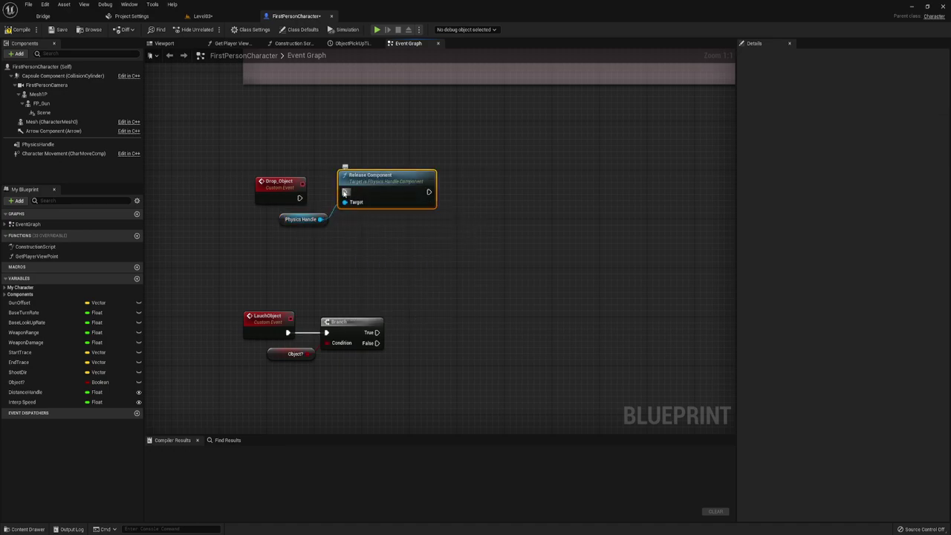
drag(345, 191, 293, 202)
drag(387, 180, 387, 186)
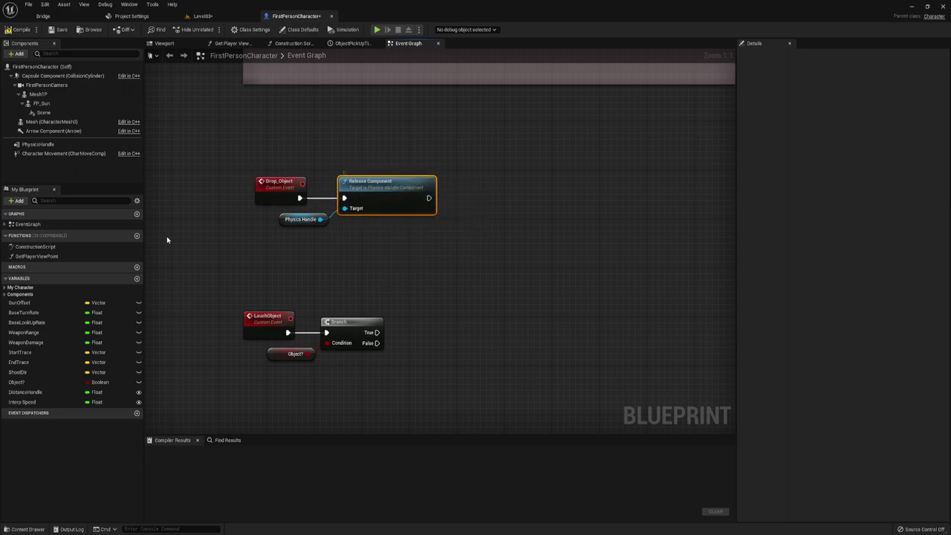
drag(16, 382, 458, 197)
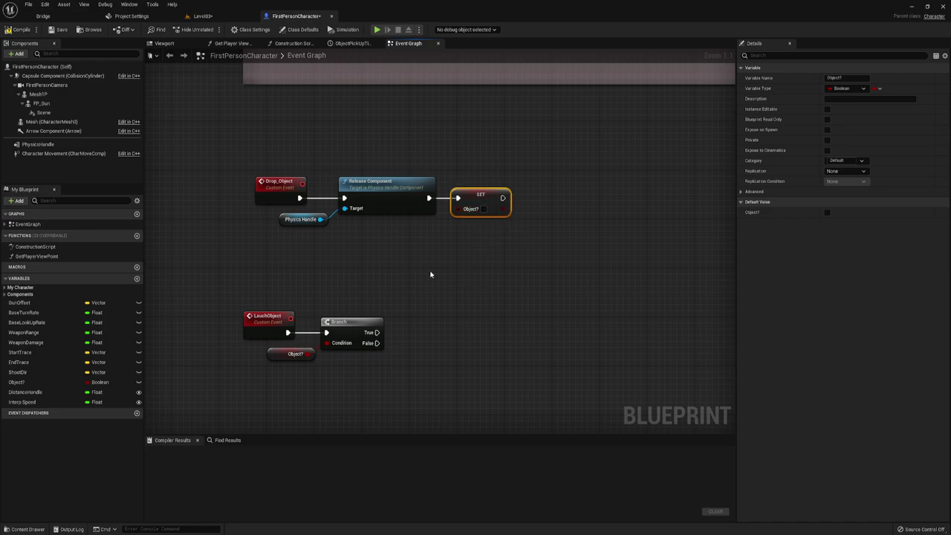
mouse_move(265, 249)
mouse_down()
mouse_move(536, 204)
mouse_move(479, 196)
mouse_up()
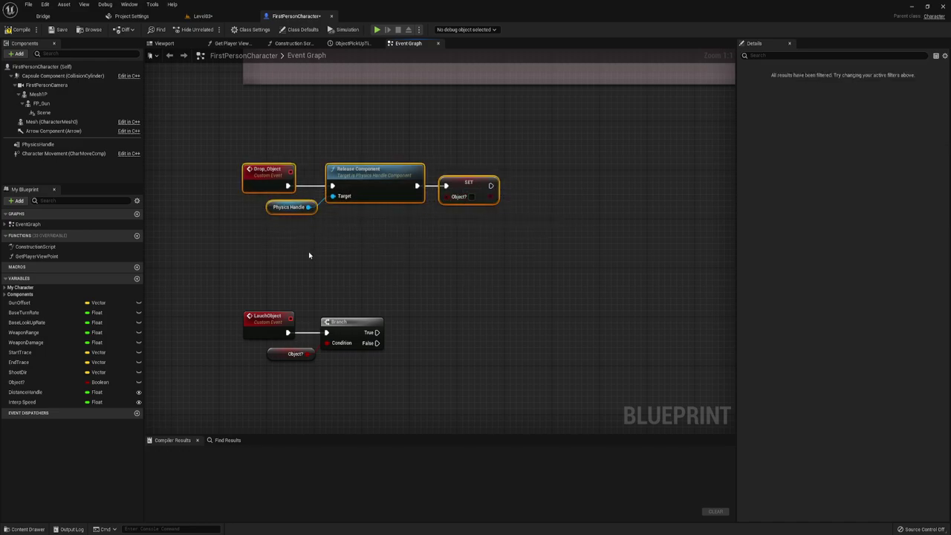
Step: Wrap the selected Drop_Object nodes in a comment titled 'Отпускаем объект'
key(c)
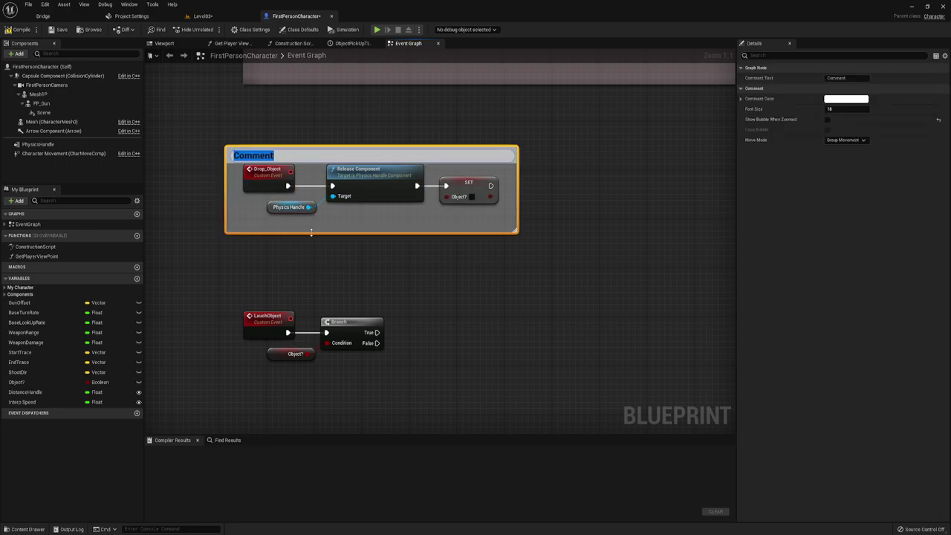
text(Jn)
key(BackSpace)
key(BackSpace)
text(Отп)
text(ускаем)
text( объ)
text(ек)
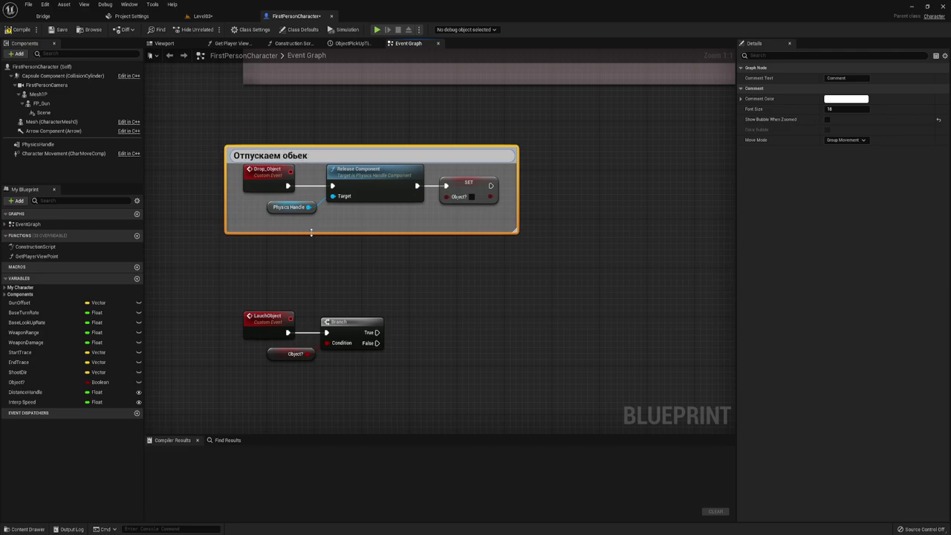
text(т)
key(Return)
click(374, 287)
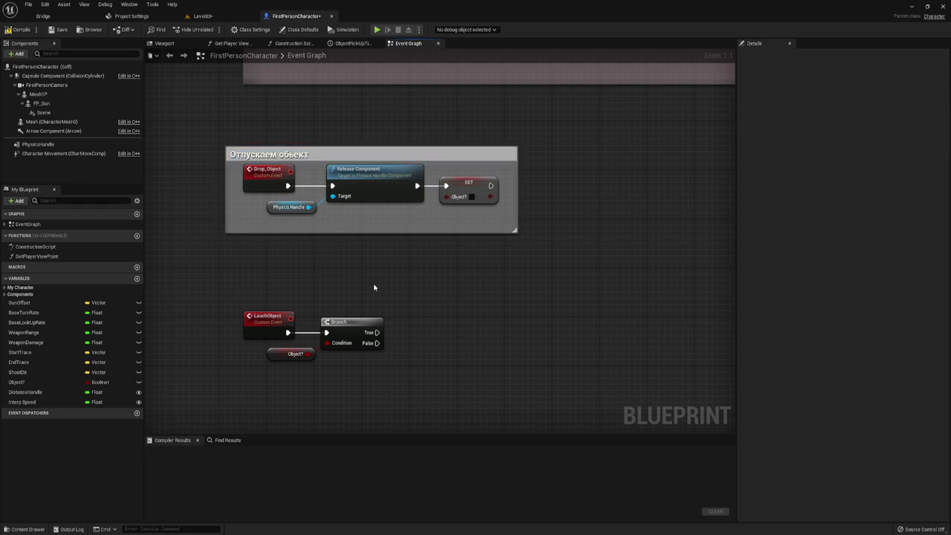
scroll(374, 287, down, 3)
mouse_move(405, 199)
right_down()
mouse_move(395, 211)
mouse_move(411, 244)
right_up()
scroll(301, 194, up, 1)
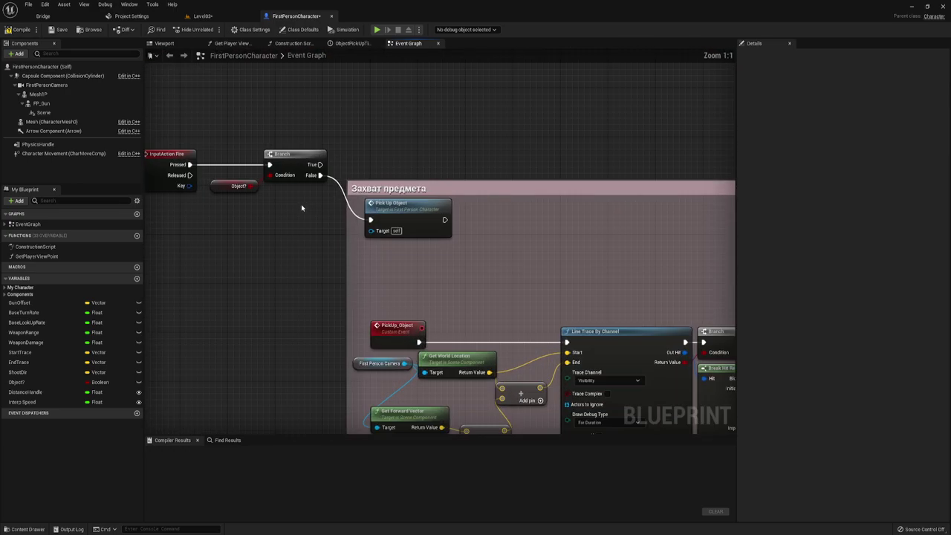
scroll(301, 212, up, 1)
scroll(328, 237, up, 1)
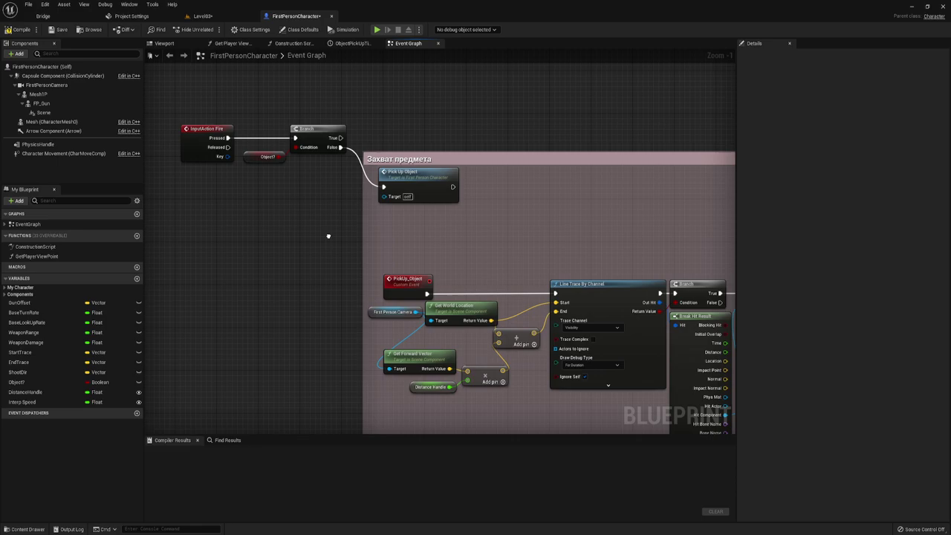
mouse_move(314, 189)
right_down()
mouse_move(326, 203)
mouse_move(315, 178)
mouse_move(321, 166)
right_up()
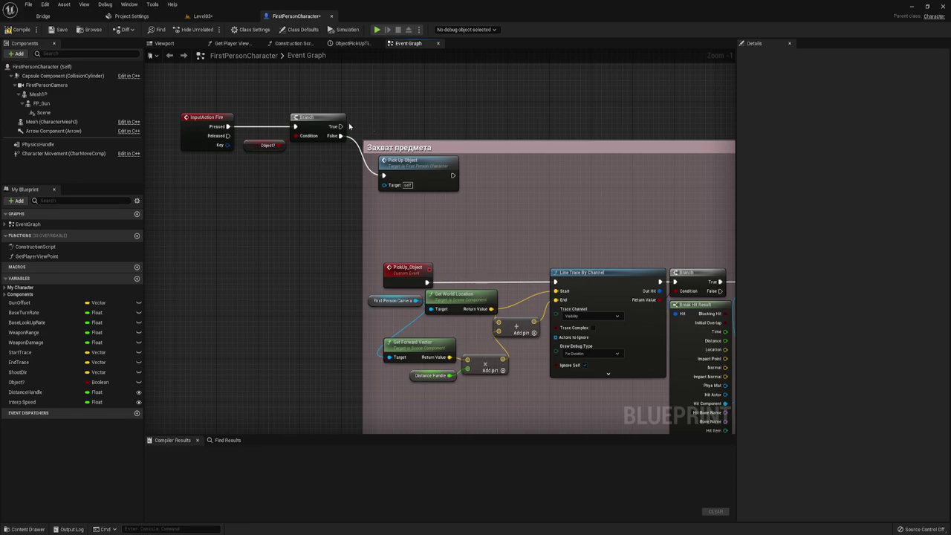
right_drag(325, 210, 446, 210)
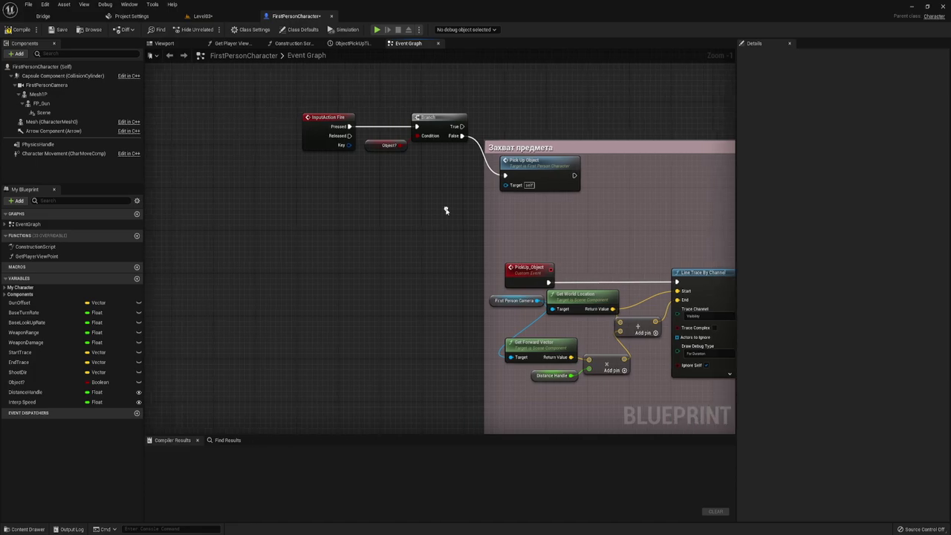
right_drag(404, 179, 371, 201)
click(132, 16)
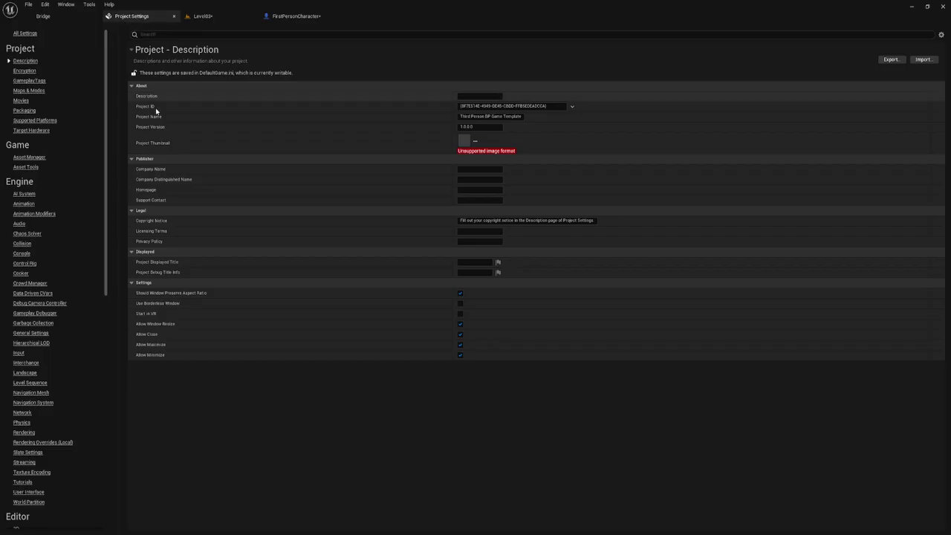
click(18, 353)
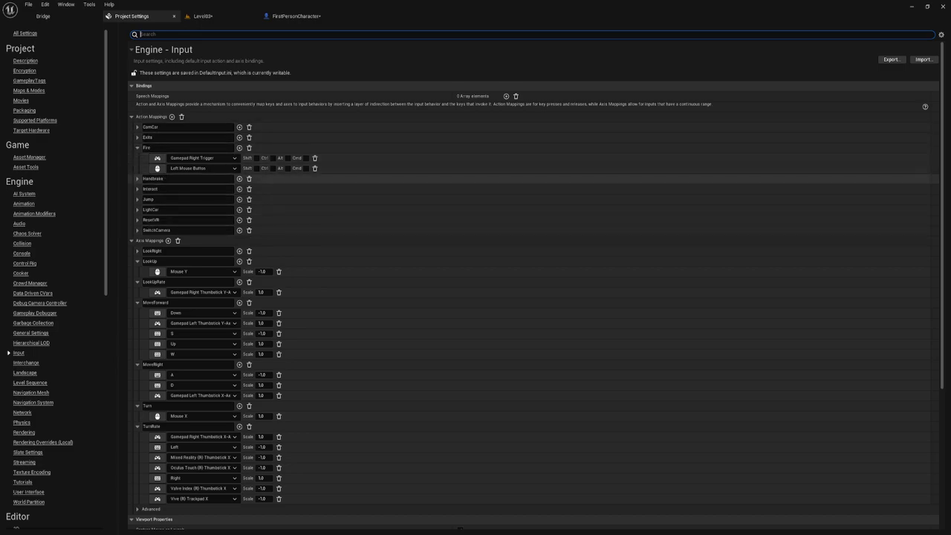
click(293, 16)
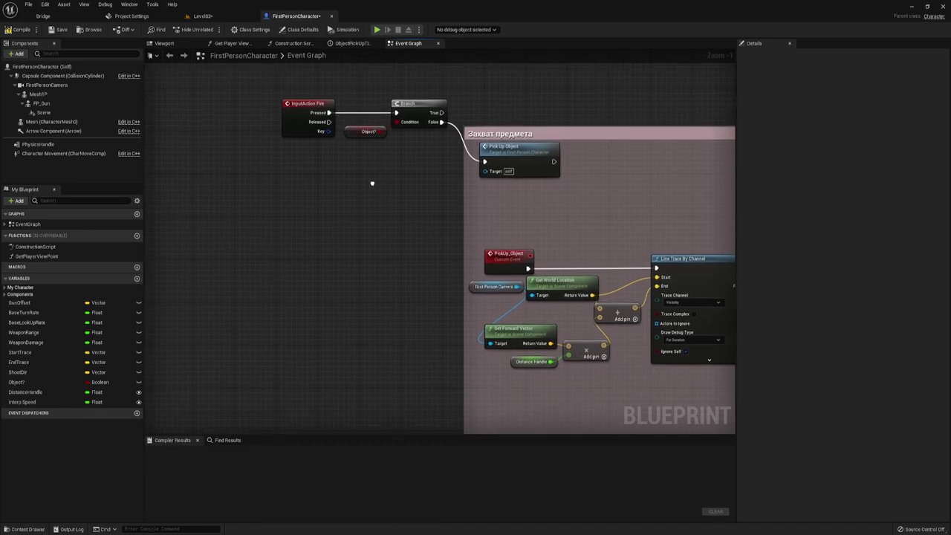
Step: Add a Right Mouse Button input event in empty space above the Fire branch
right_drag(372, 183, 336, 299)
right_click(255, 117)
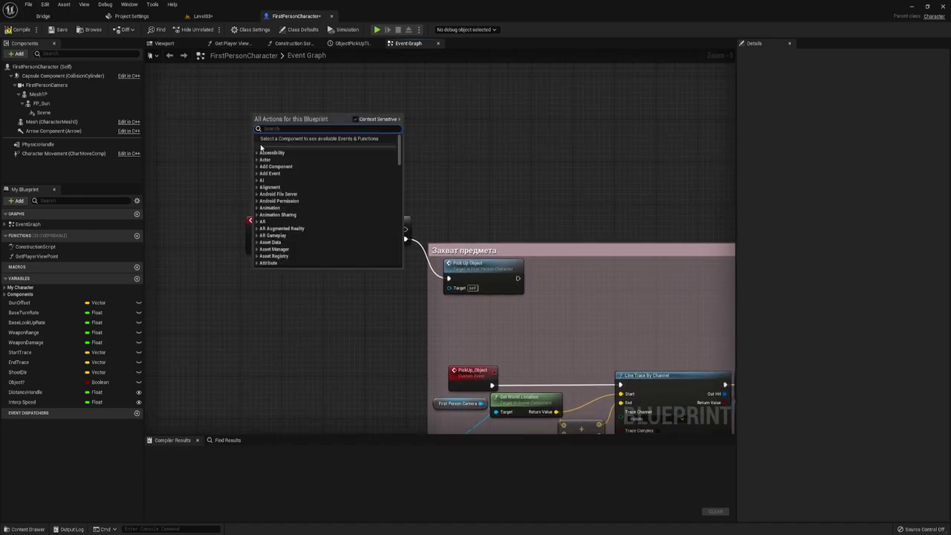
text(ду)
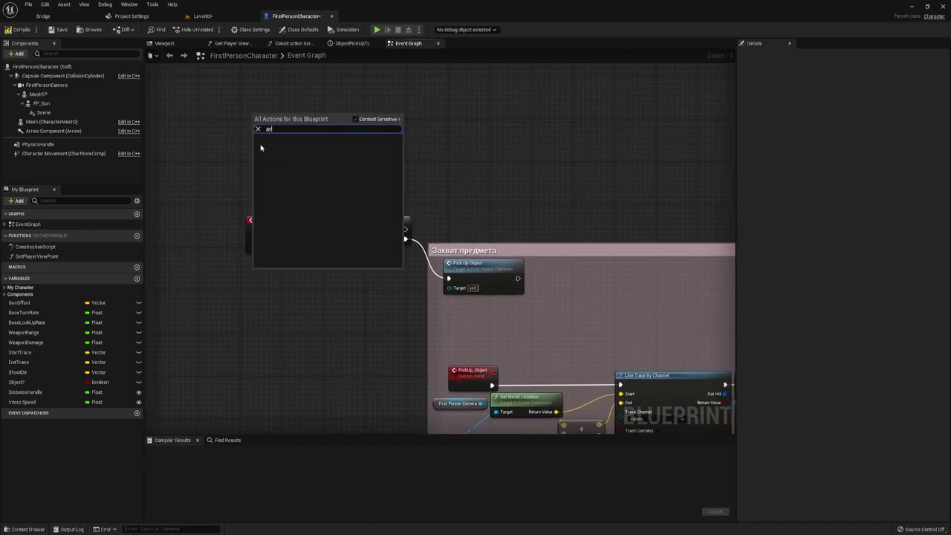
text(ж)
key(BackSpace)
key(BackSpace)
key(BackSpace)
text(r)
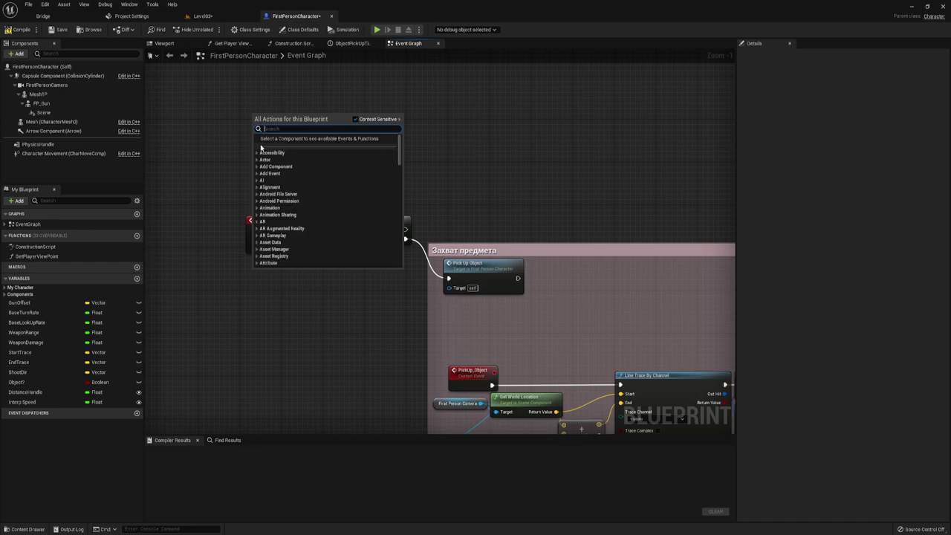
text(ig)
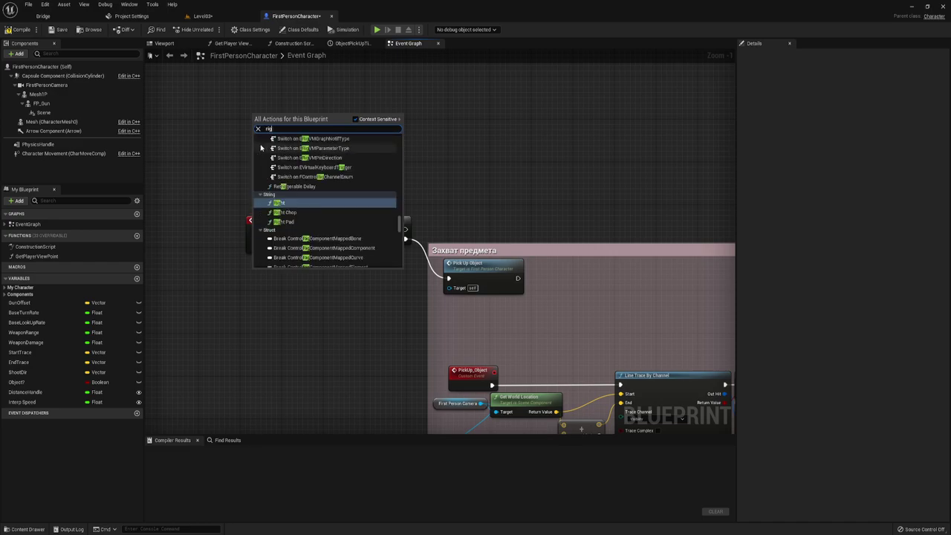
text(ht)
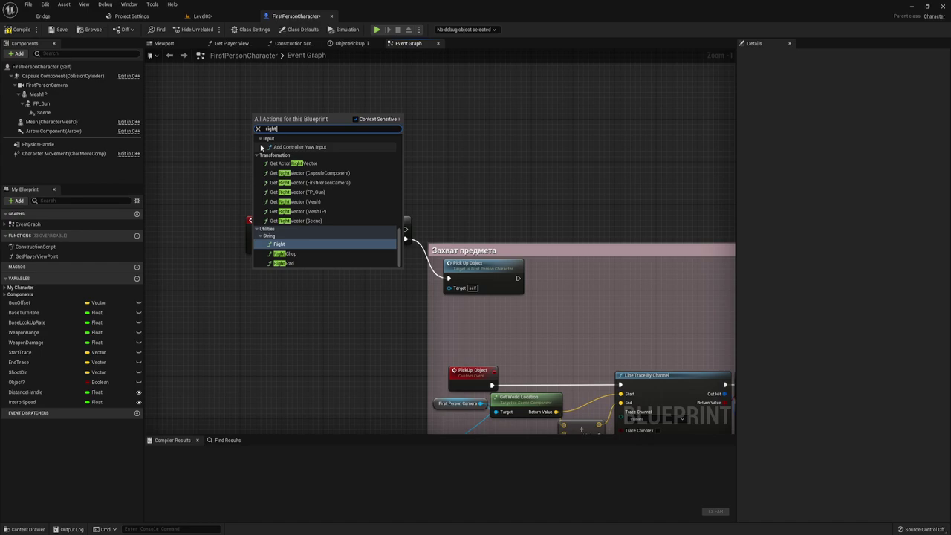
text( mou)
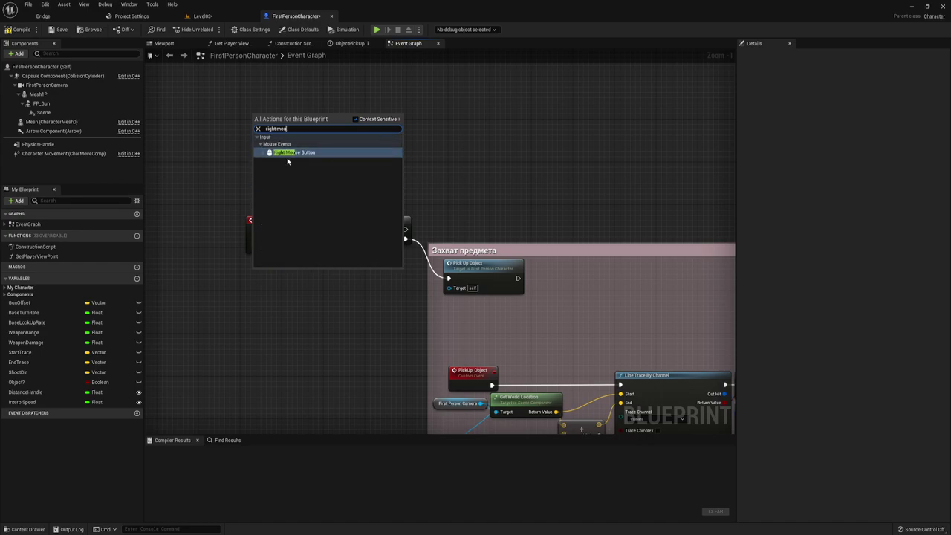
click(298, 153)
right_drag(306, 120, 283, 158)
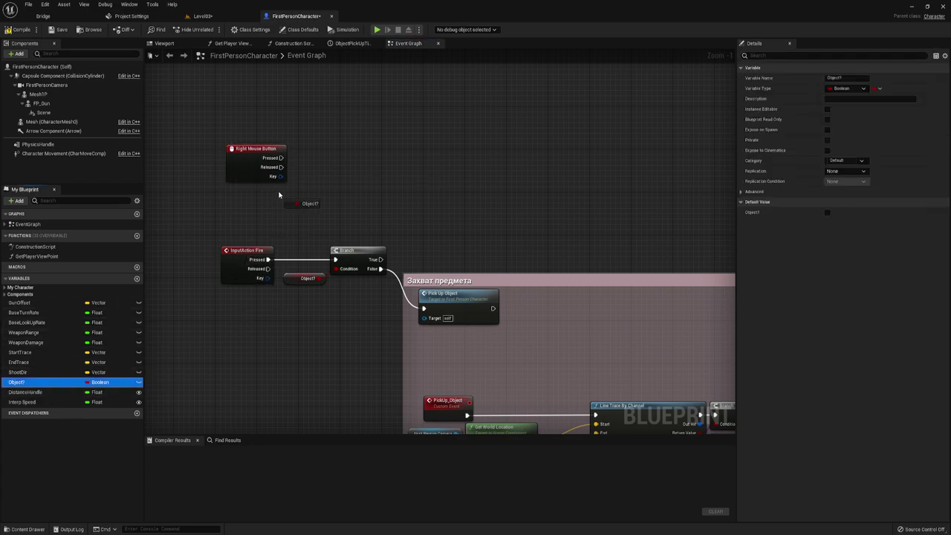
Step: Add an Object? getter driving a Branch, and wire Right Mouse Button Pressed into it
drag(23, 384, 360, 158)
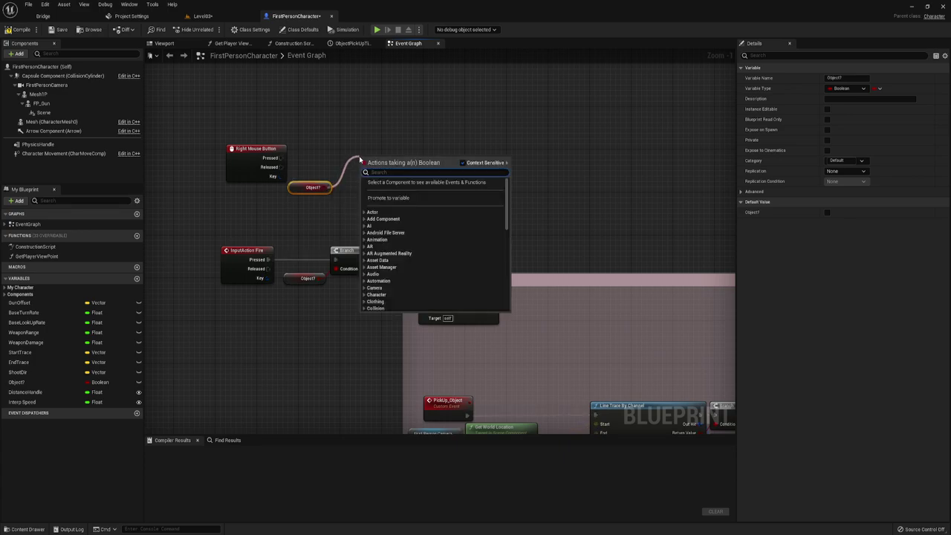
text(bra)
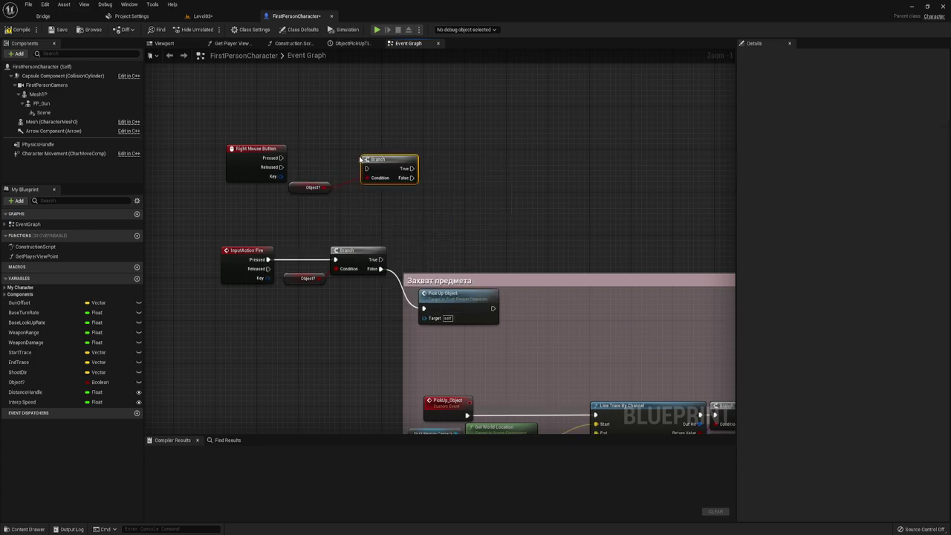
mouse_move(281, 157)
mouse_down()
mouse_move(366, 168)
mouse_move(350, 152)
mouse_up()
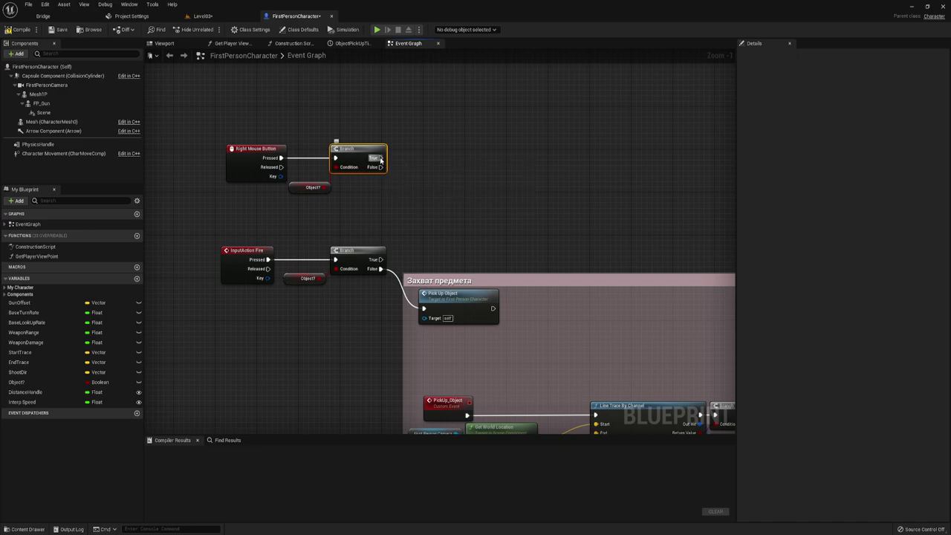
Step: Call Drop Object from the Branch's True output, then compile the blueprint
drag(387, 160, 414, 146)
text(dro)
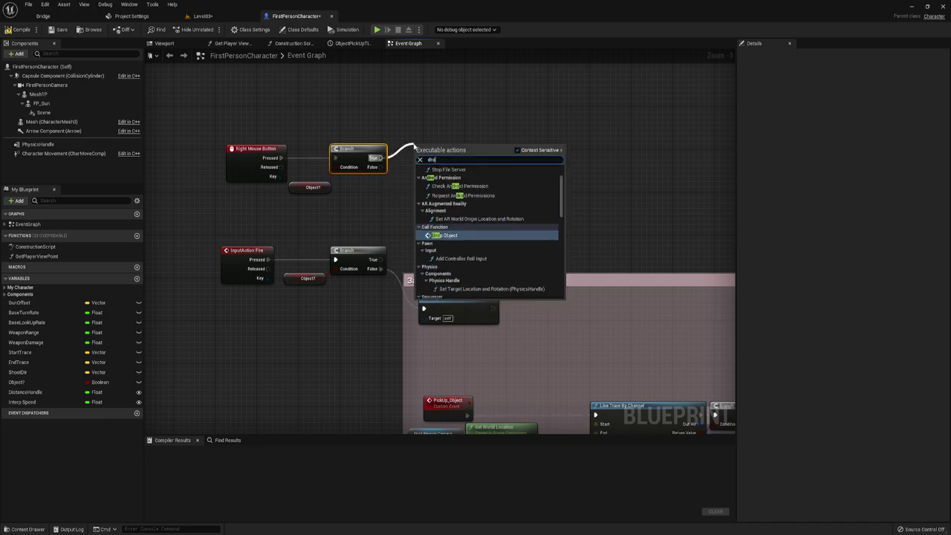
text(p)
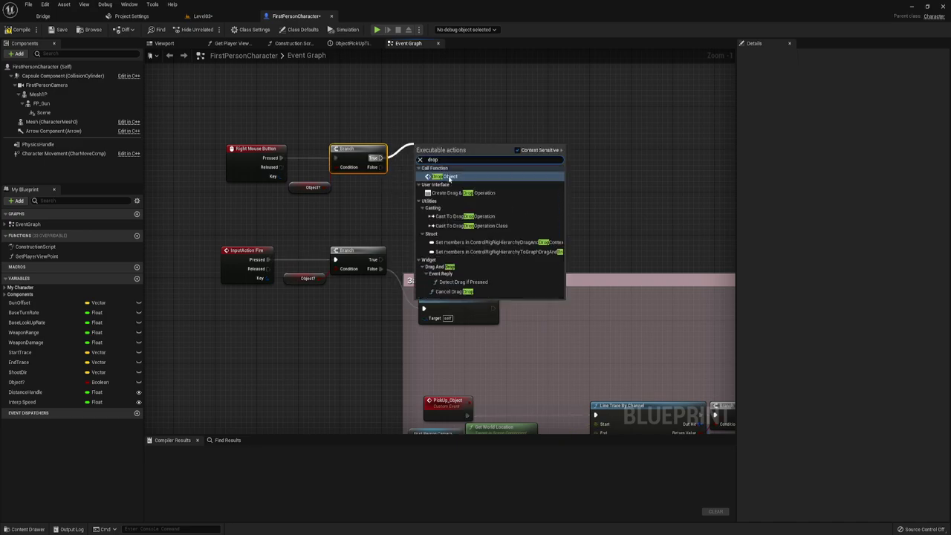
click(449, 177)
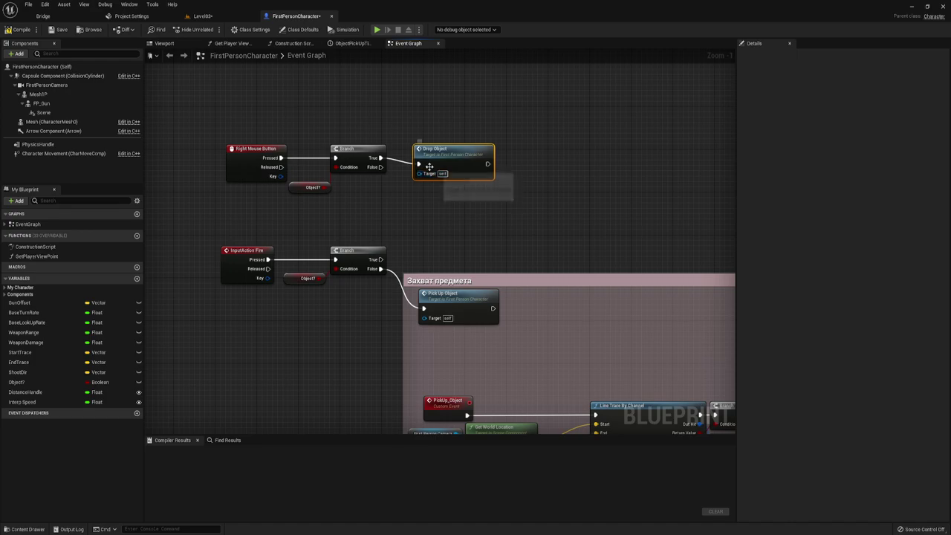
click(444, 221)
click(18, 29)
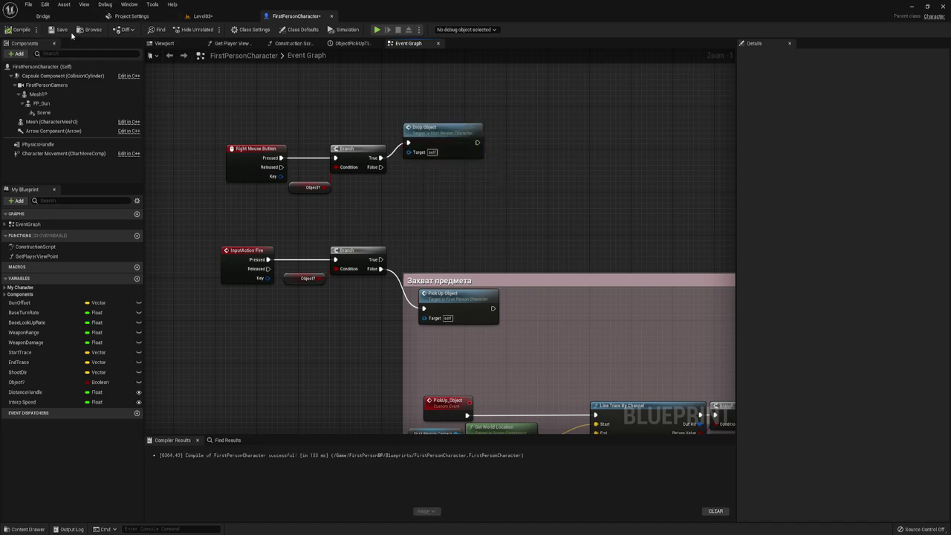
Step: Play-test walking to the blue cube and picking it up with E, then stop with Esc
click(379, 29)
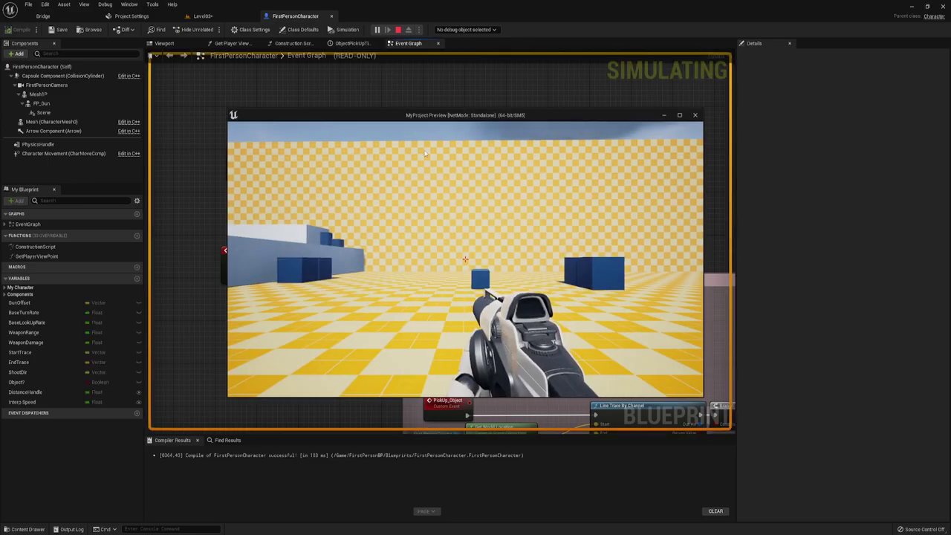
key(w)
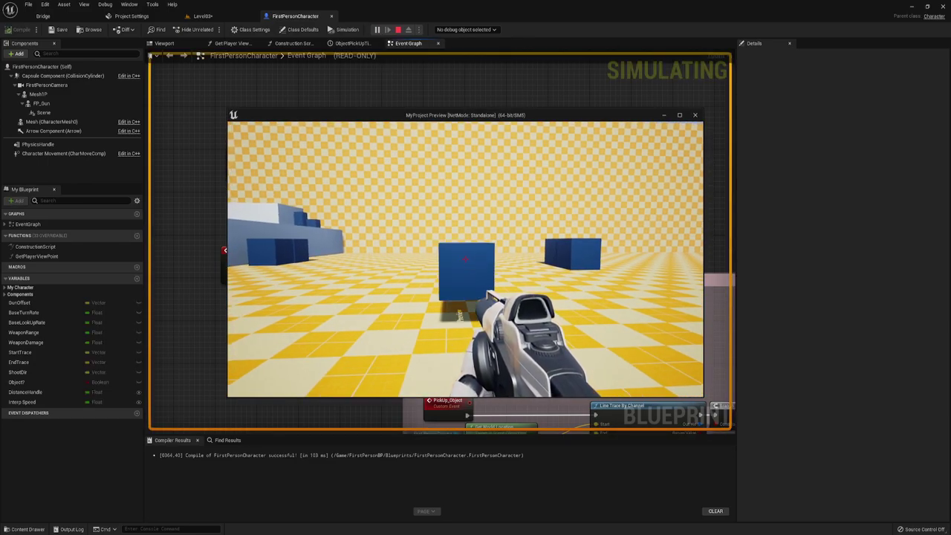
key(e)
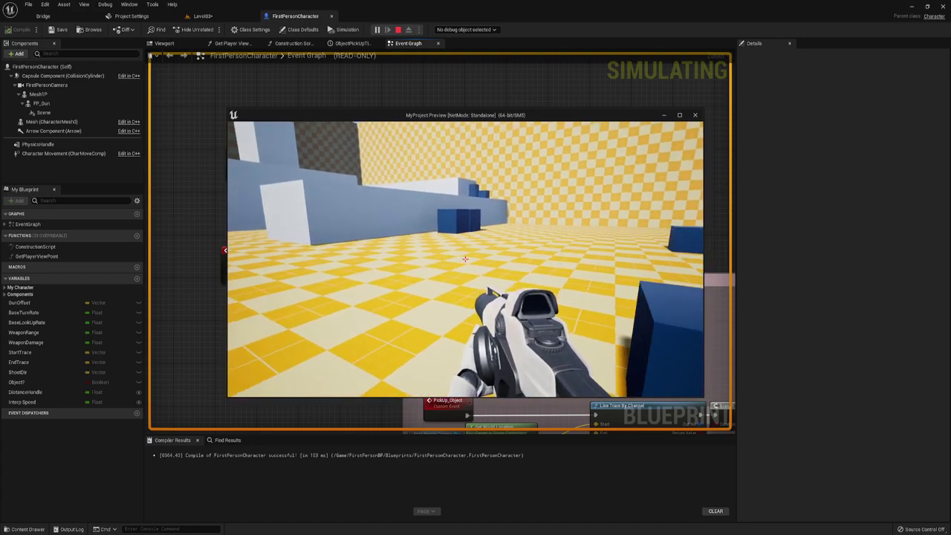
key(Escape)
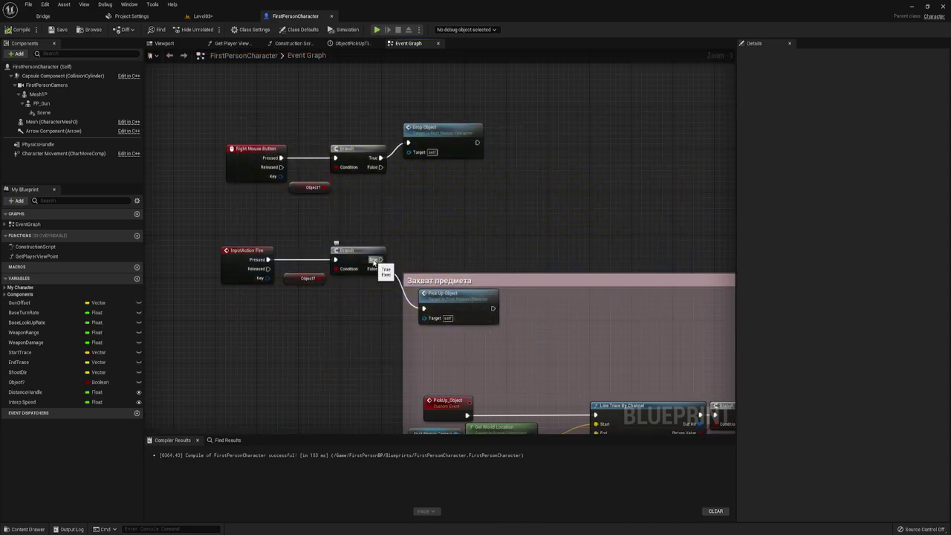
Step: Add a Drop Object call on the True output of the LaunchObject Branch
mouse_move(385, 361)
right_down()
mouse_move(414, 231)
mouse_move(366, 167)
right_up()
scroll(319, 168, up, 1)
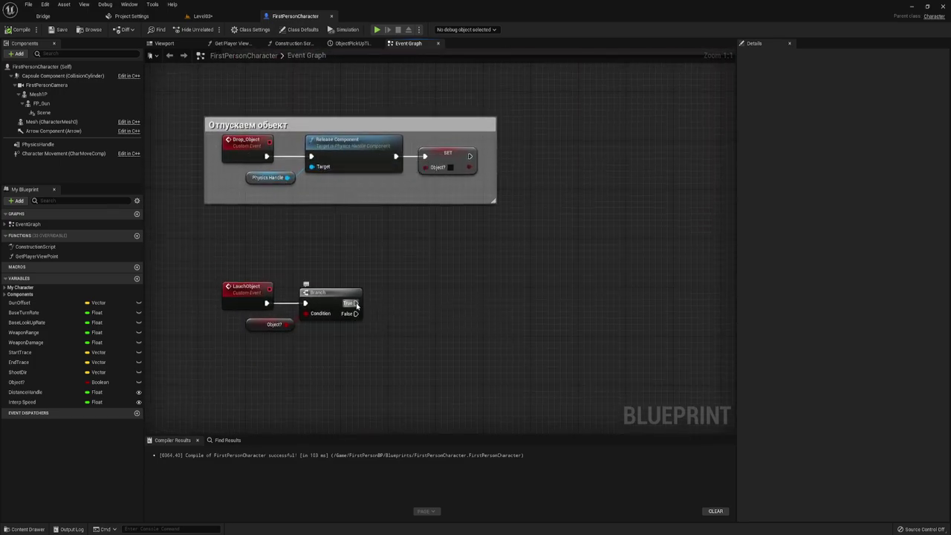
drag(356, 304, 380, 297)
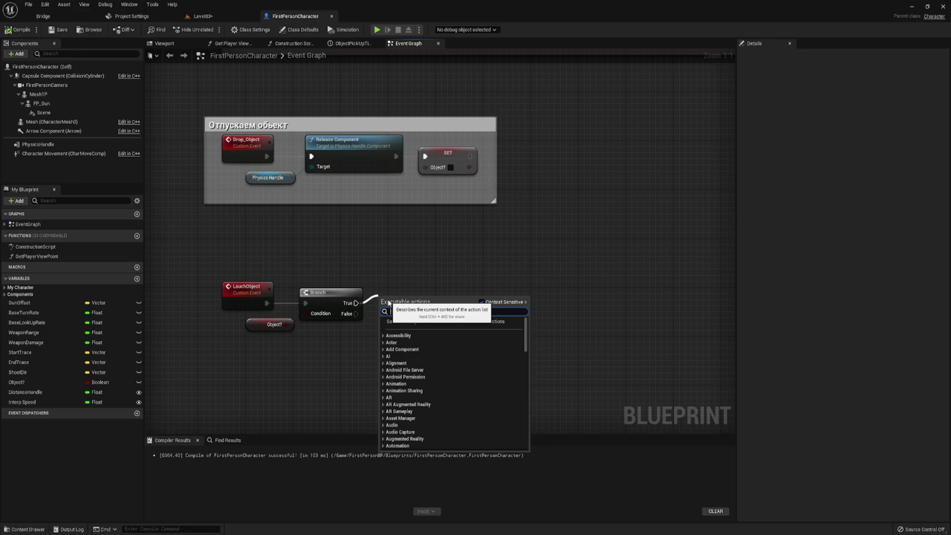
text(dro)
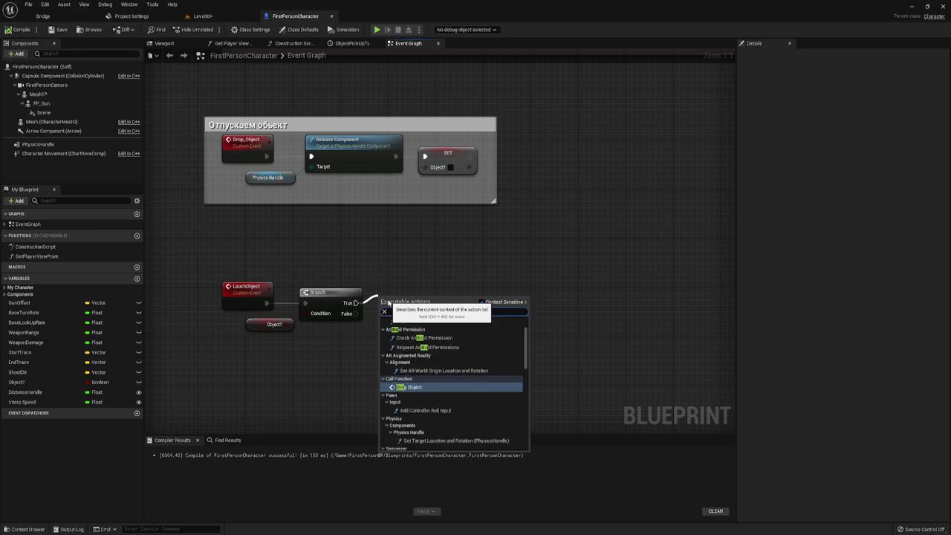
key(Return)
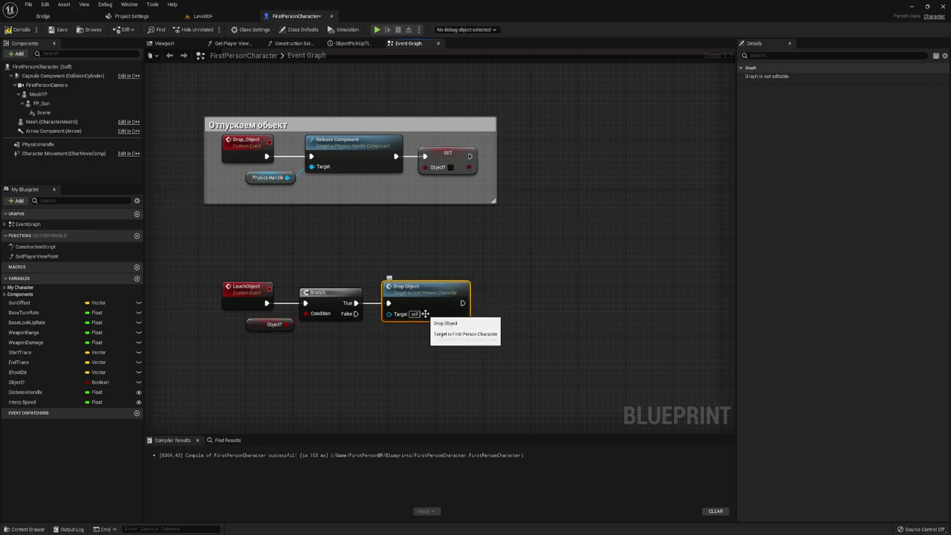
Step: Position the Drop Object node just to the right of the Branch
right_drag(423, 313, 416, 180)
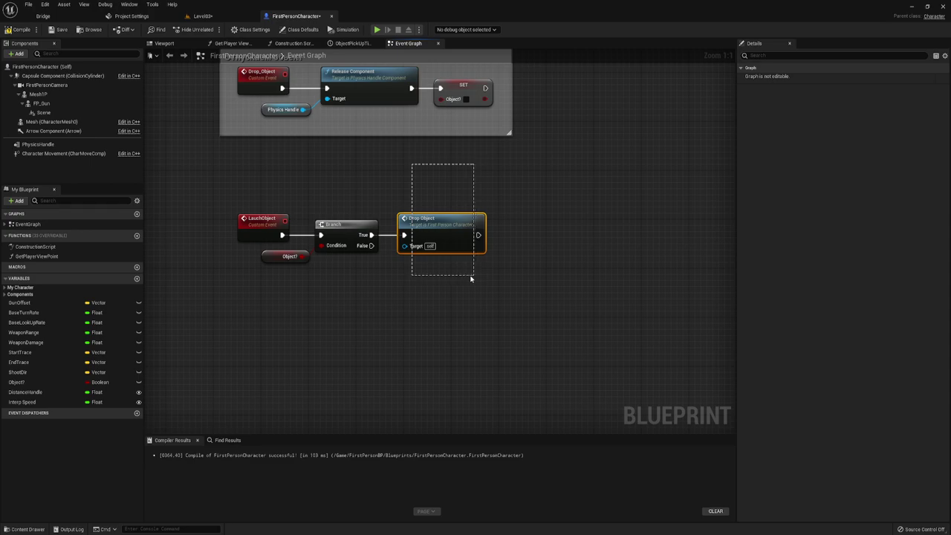
drag(470, 276, 459, 276)
right_drag(431, 287, 402, 290)
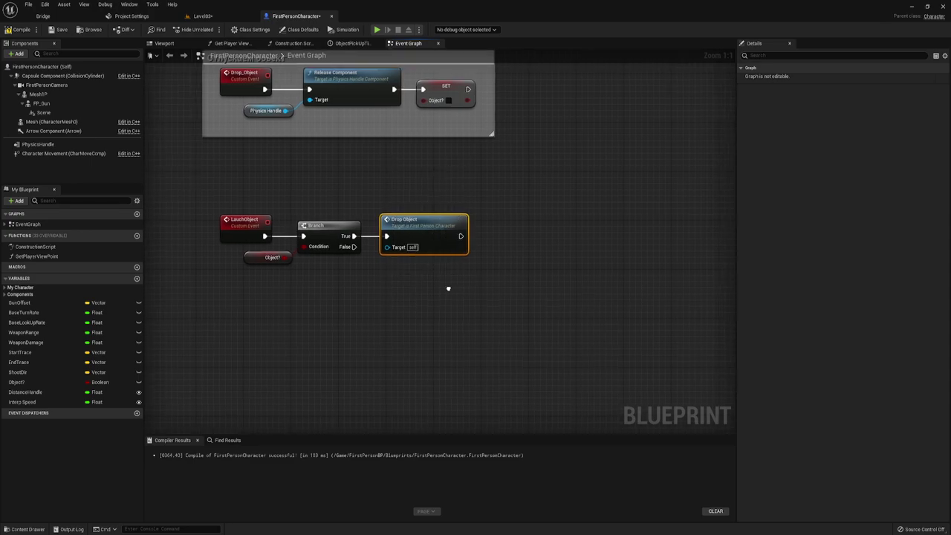
mouse_move(444, 236)
mouse_down()
mouse_move(428, 234)
mouse_move(449, 235)
mouse_up()
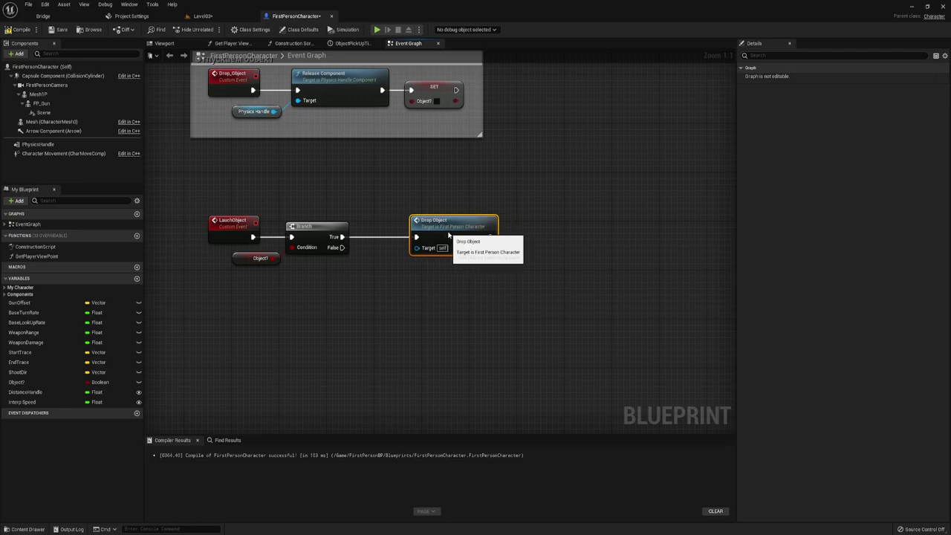
mouse_move(449, 235)
mouse_down()
mouse_move(422, 233)
mouse_move(474, 235)
mouse_up()
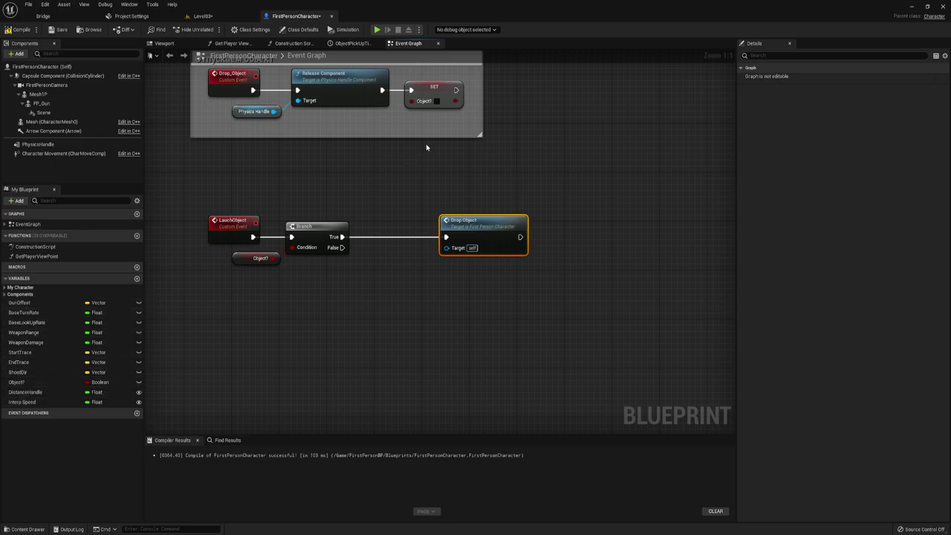
mouse_move(426, 146)
right_down()
mouse_move(466, 235)
mouse_move(350, 372)
right_up()
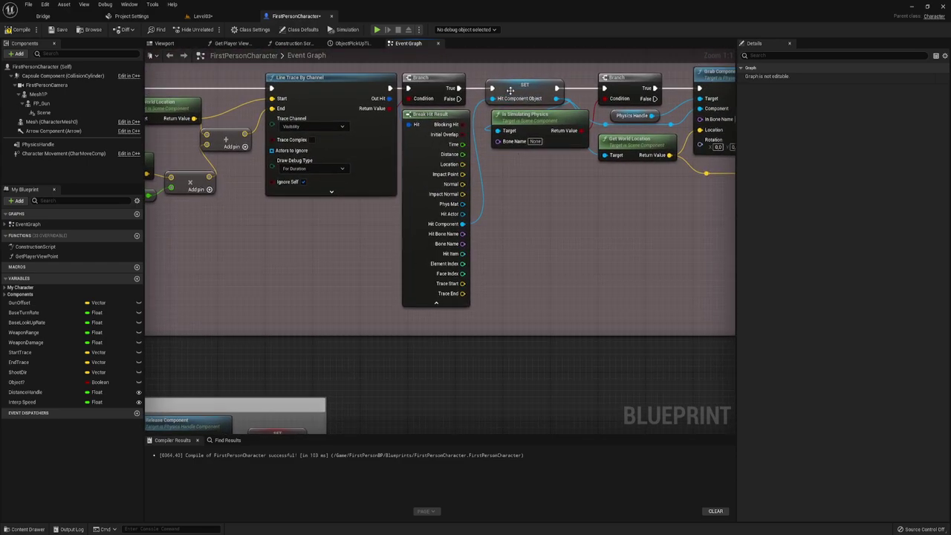
Step: Place a Hit Component_Object getter below the LaunchObject Branch
right_drag(375, 321, 419, 190)
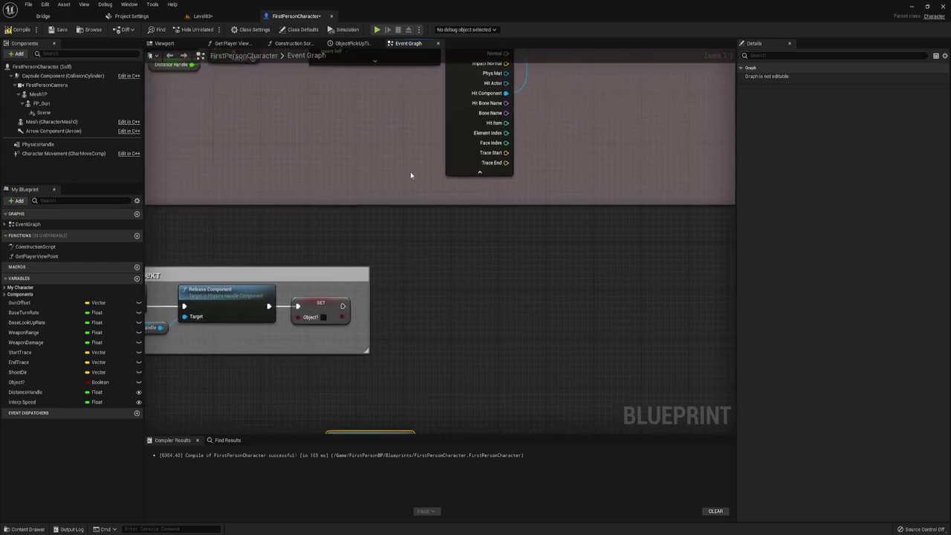
click(5, 288)
click(4, 310)
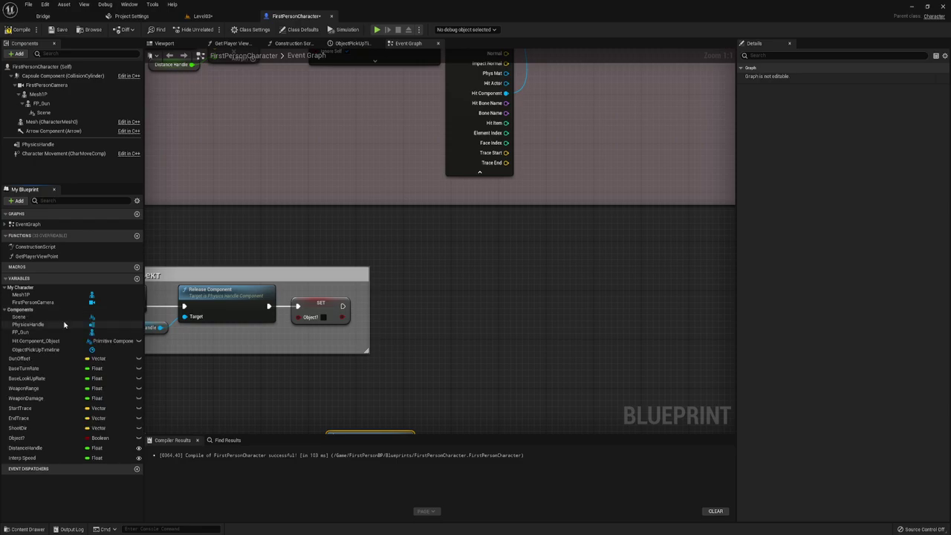
drag(31, 341, 323, 374)
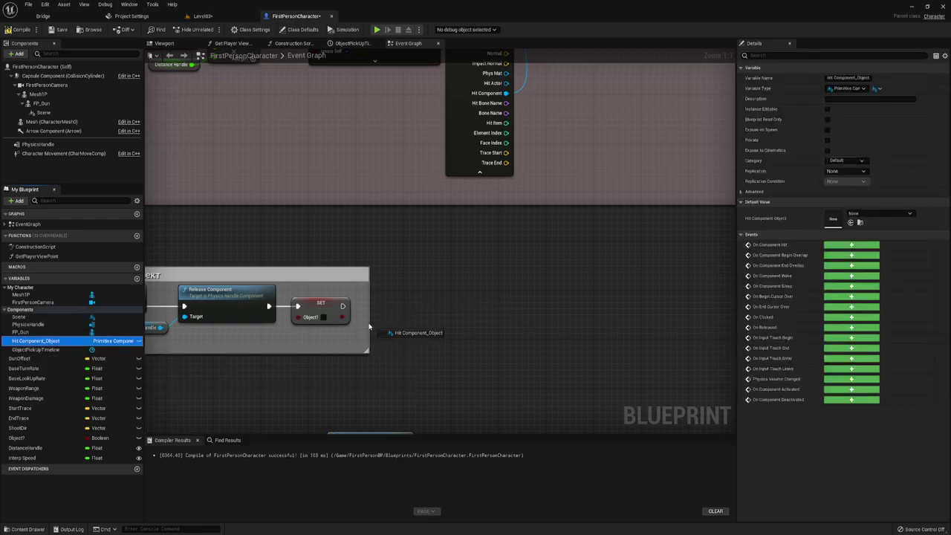
right_drag(417, 382, 512, 204)
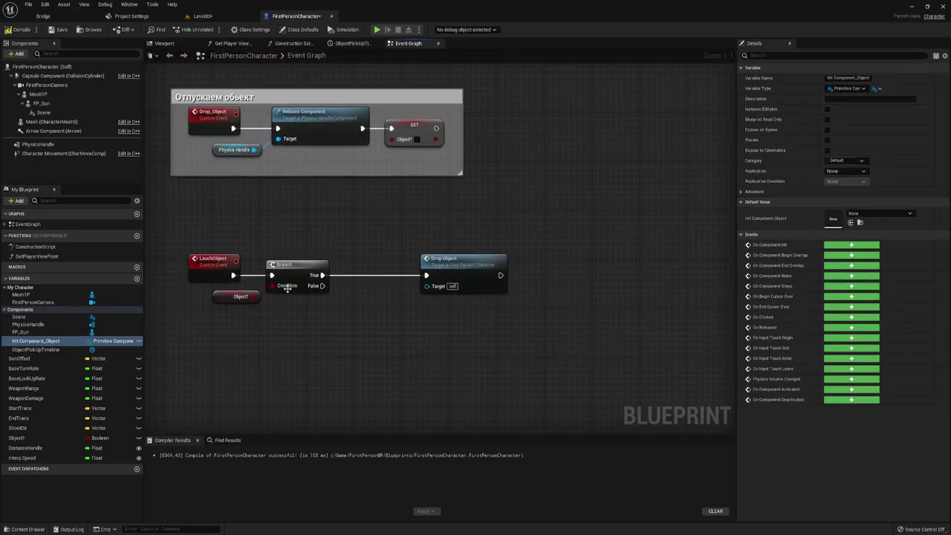
drag(33, 340, 292, 307)
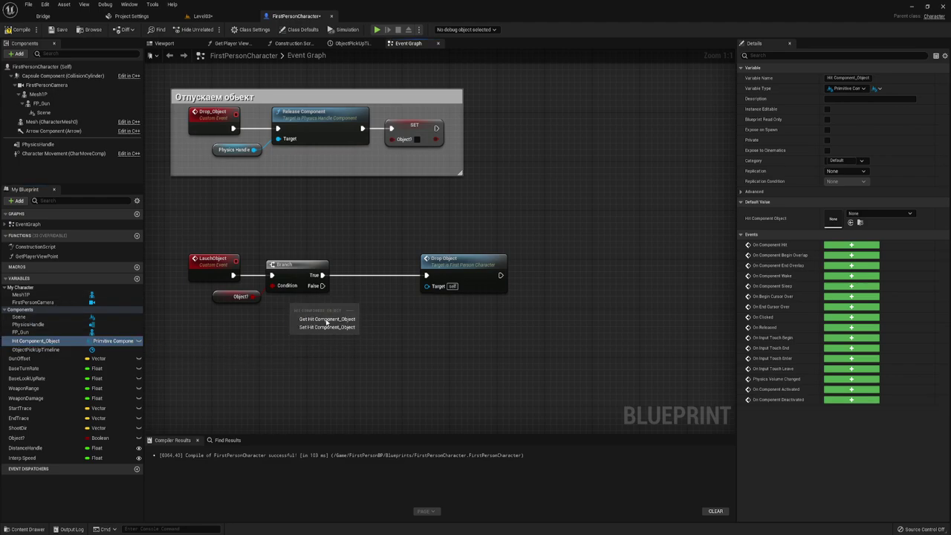
click(321, 319)
Step: Add an Is Valid check on Hit Component Object, wired Branch True → Is Valid → Drop Object
drag(344, 308, 348, 296)
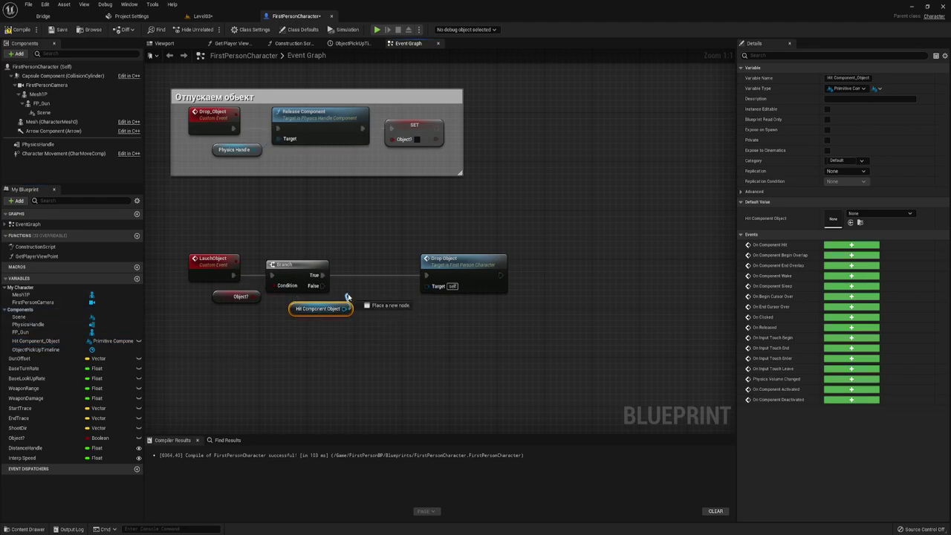
text(is)
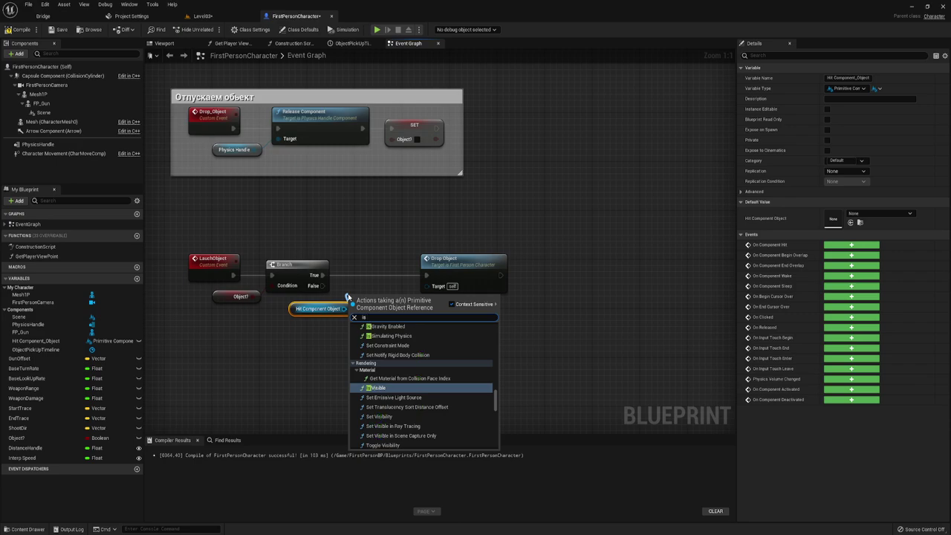
text( va)
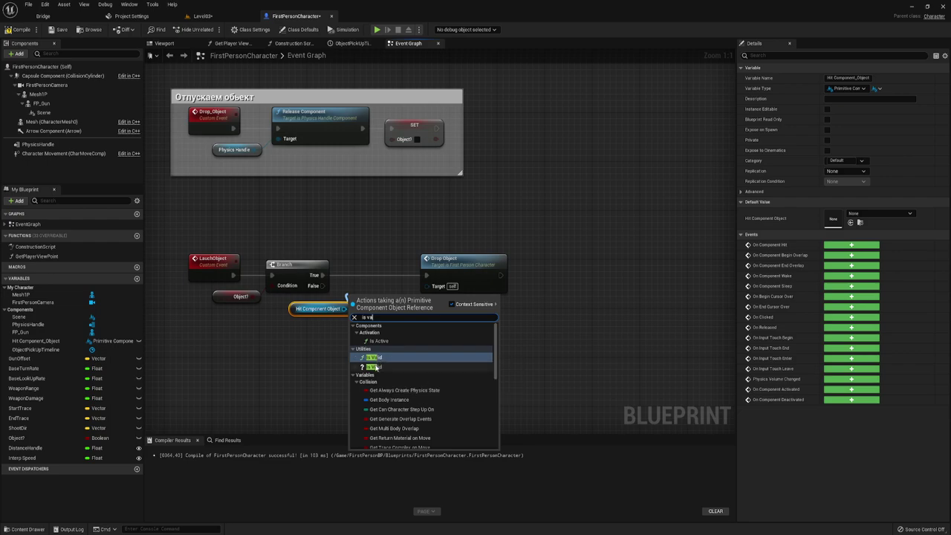
click(376, 367)
mouse_move(377, 301)
mouse_down()
mouse_move(370, 269)
mouse_move(321, 276)
mouse_up()
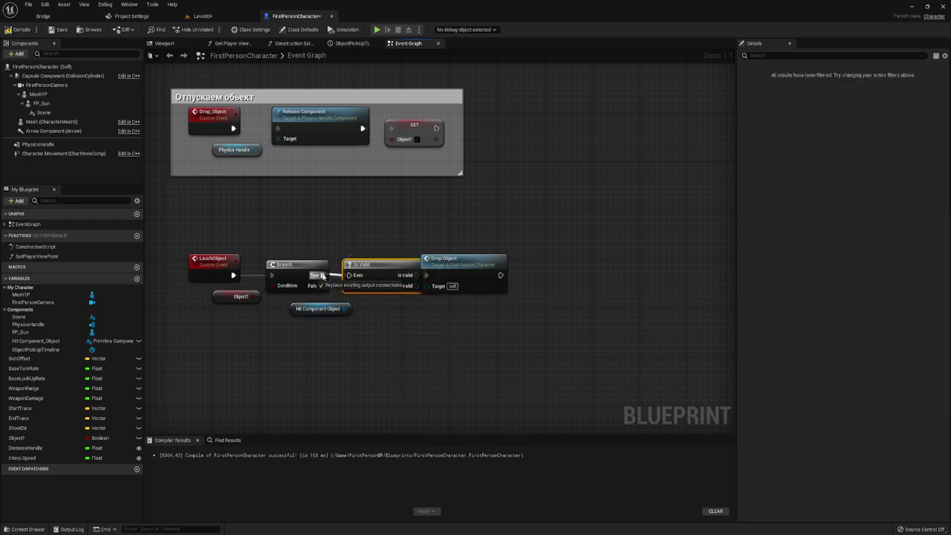
drag(442, 260, 464, 263)
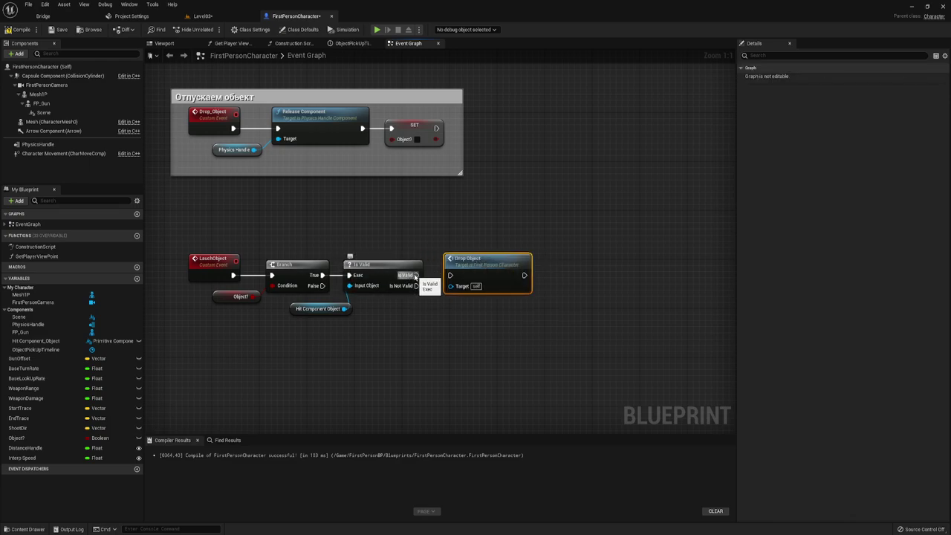
drag(415, 276, 449, 275)
right_drag(496, 326, 422, 318)
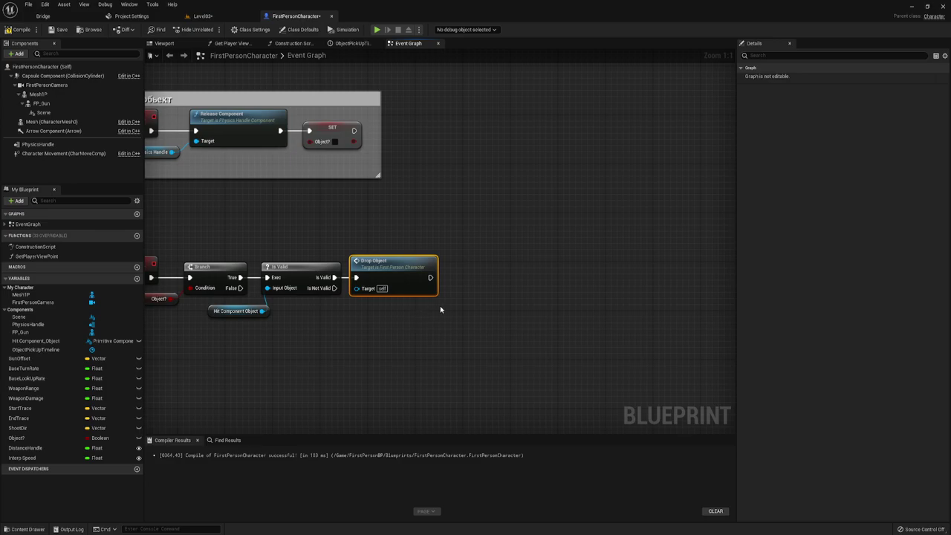
right_drag(441, 310, 421, 256)
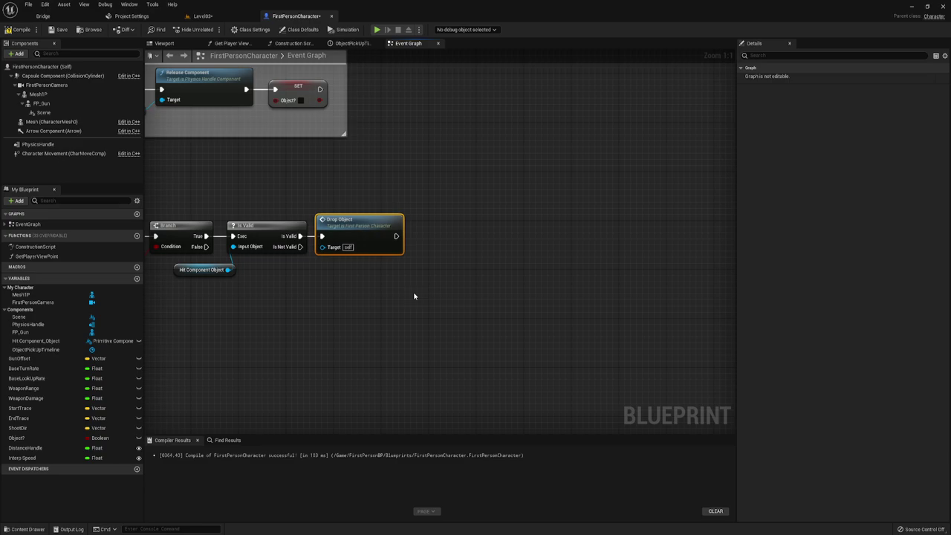
right_drag(411, 263, 423, 290)
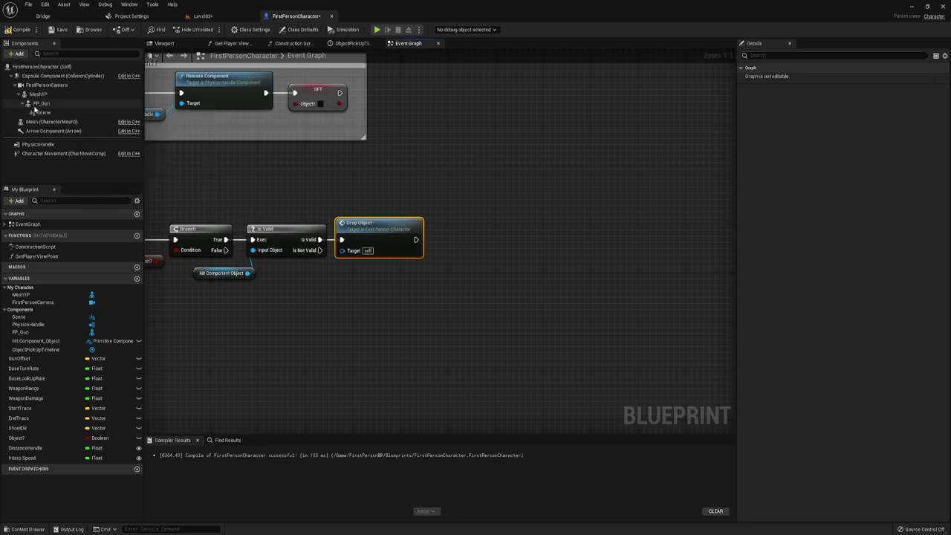
Step: Add an FP_Gun getter below Drop Object feeding a Get Forward Vector node
drag(41, 105, 325, 281)
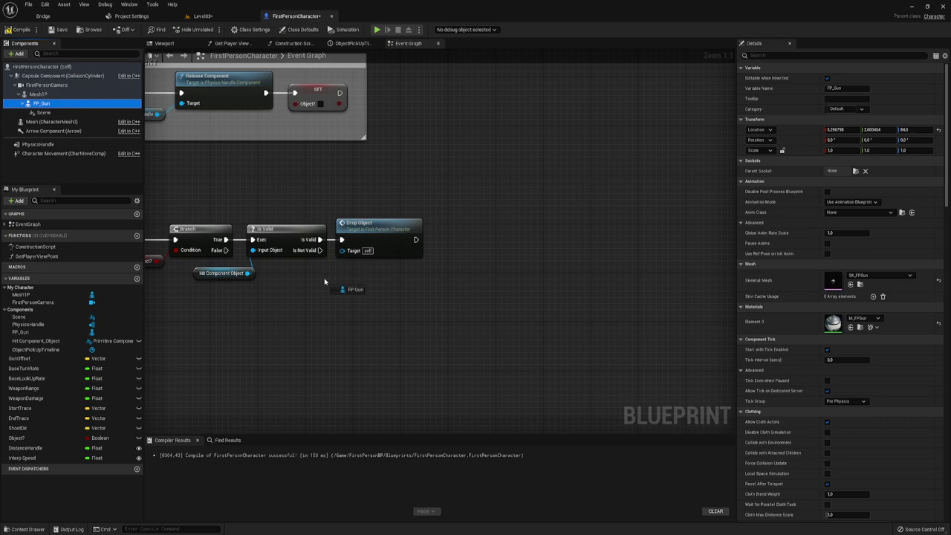
drag(348, 281, 349, 281)
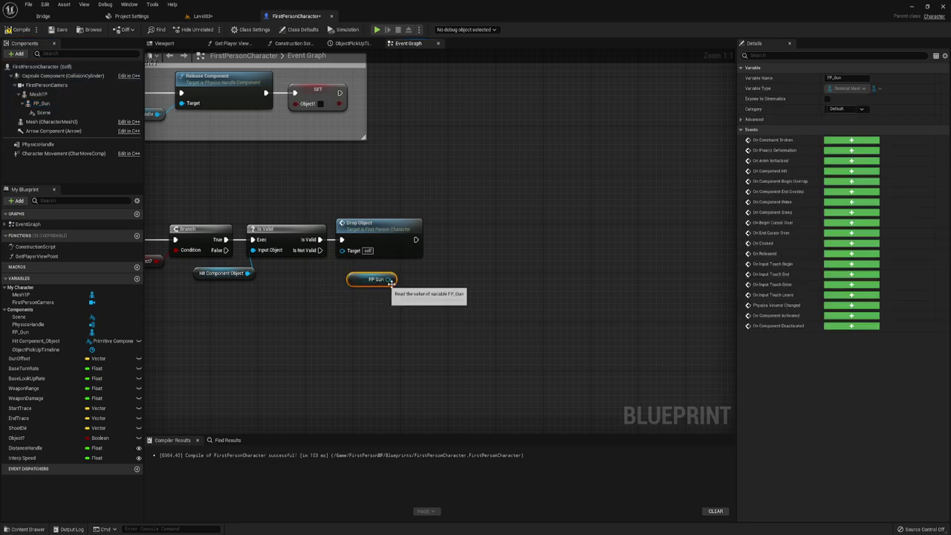
right_drag(376, 295, 336, 285)
drag(334, 281, 362, 282)
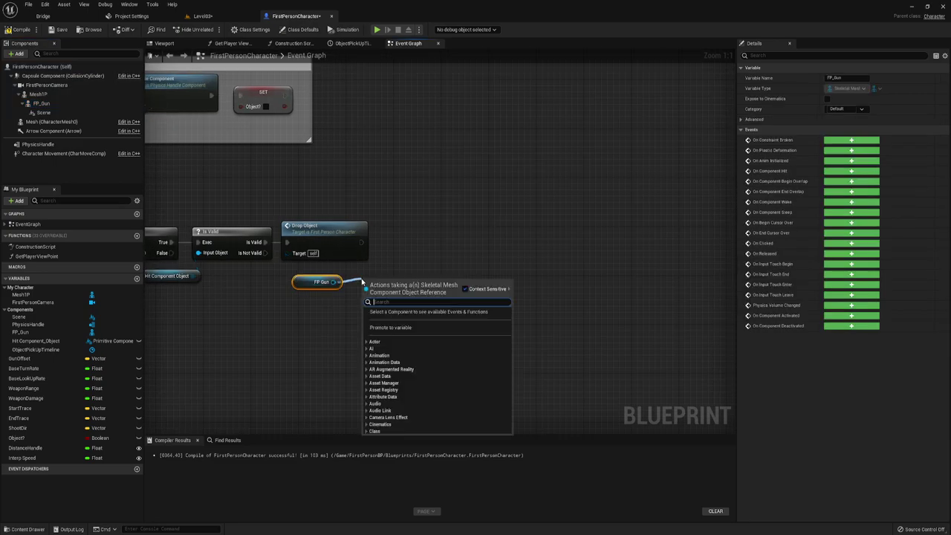
text(get)
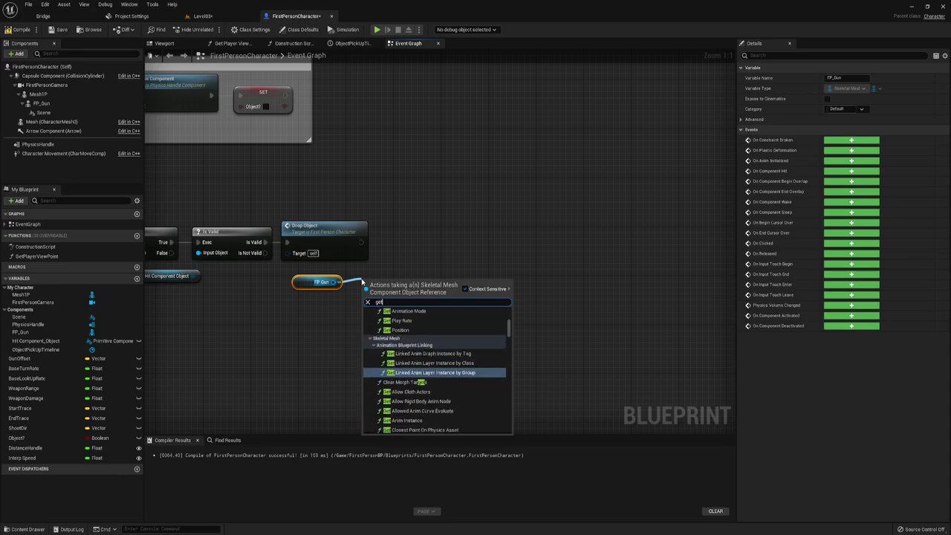
text( fo)
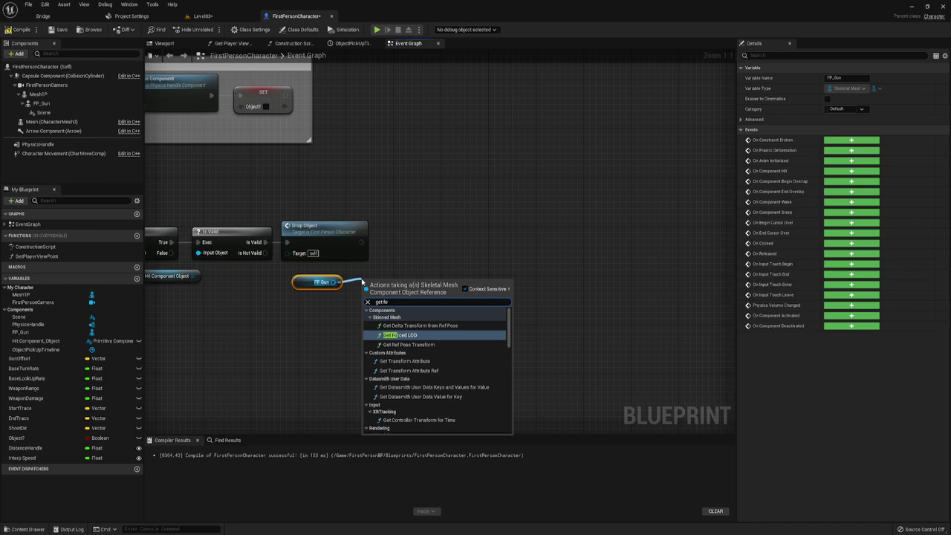
text(rwa)
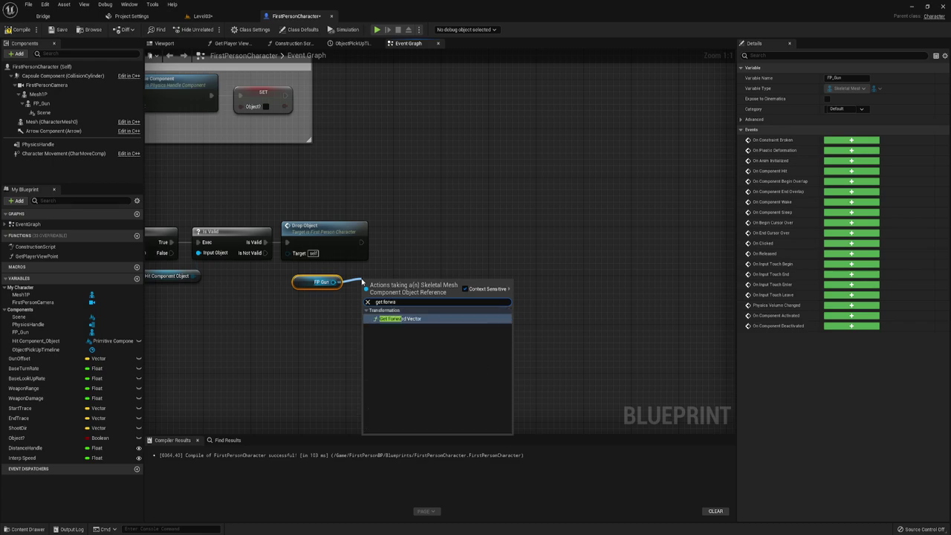
click(410, 320)
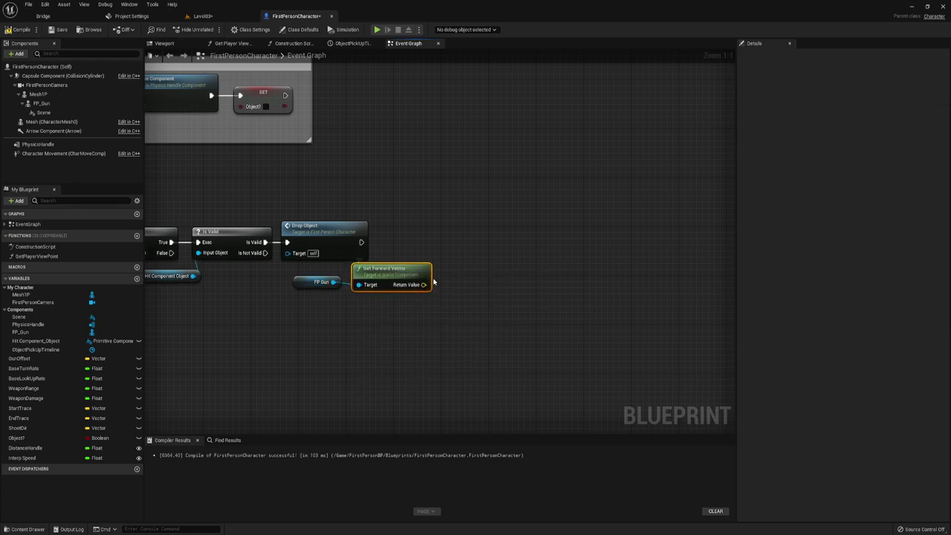
Step: Plug the forward vector's Return Value into a new Multiply node
drag(424, 285, 464, 283)
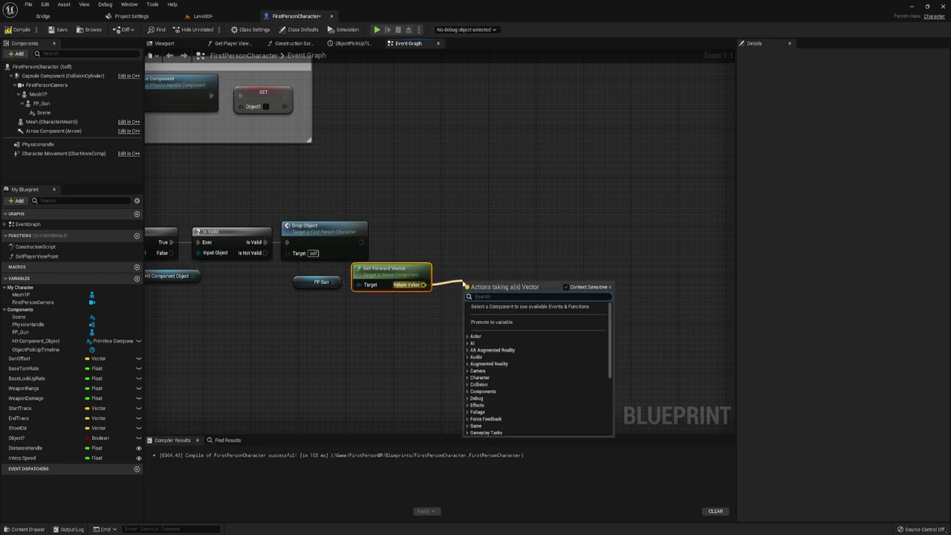
text(*)
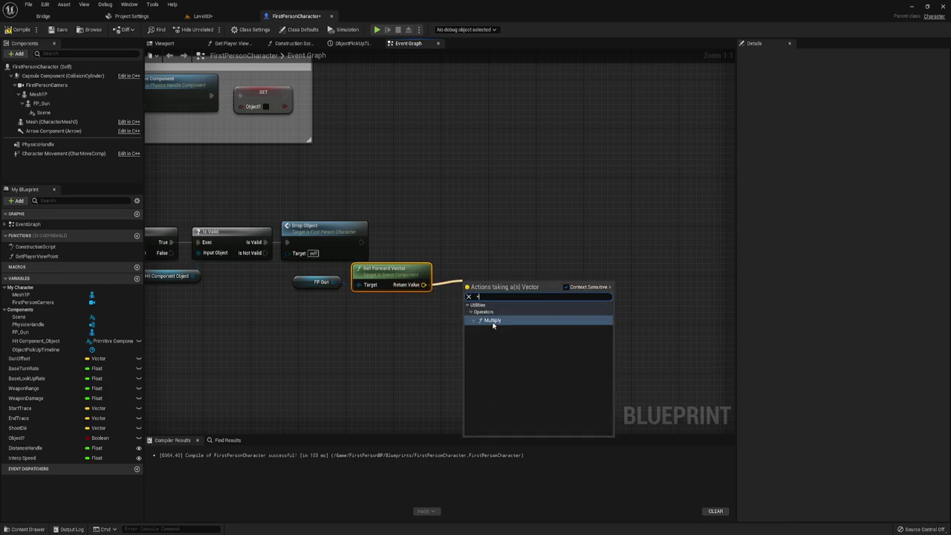
click(494, 321)
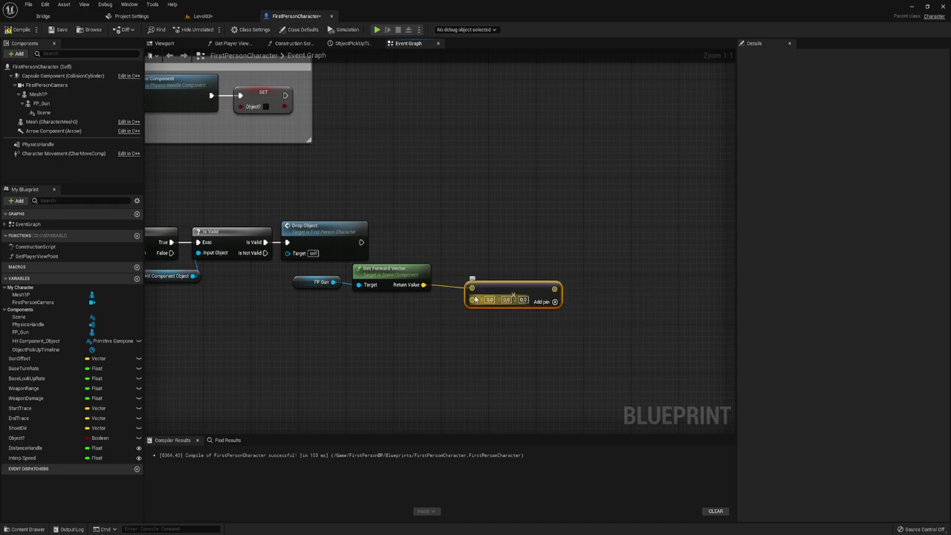
drag(504, 291, 486, 287)
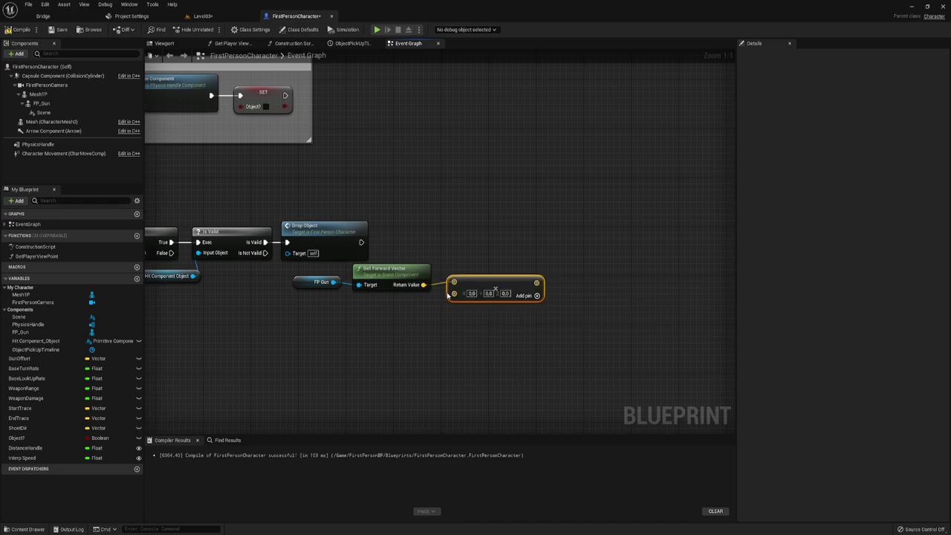
Step: Convert Multiply's second input to a float and set it to 5000
right_click(455, 296)
mouse_move(478, 401)
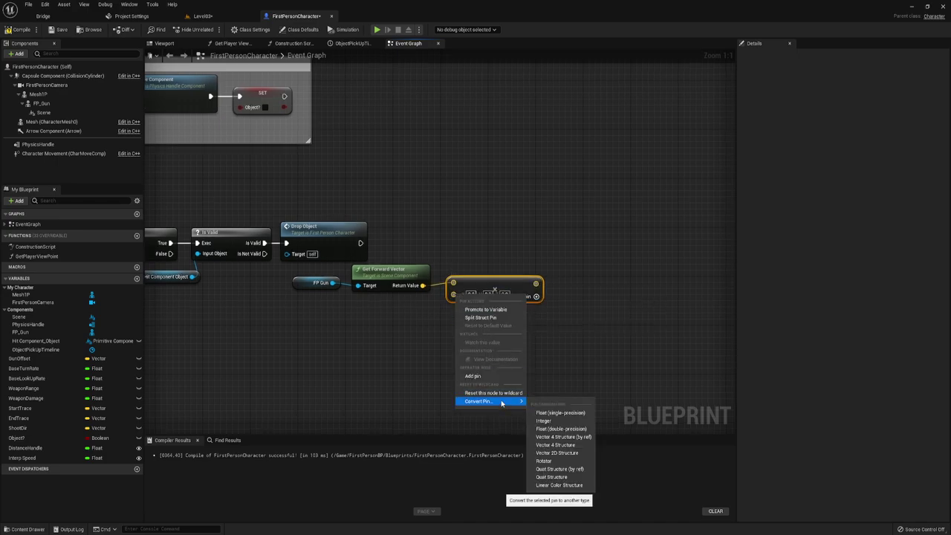
click(558, 413)
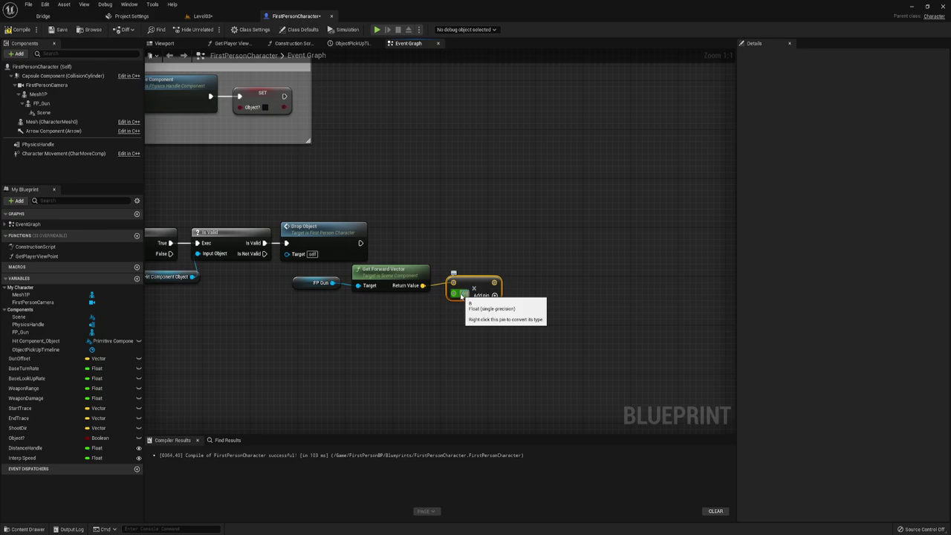
click(461, 295)
text(5000)
key(Return)
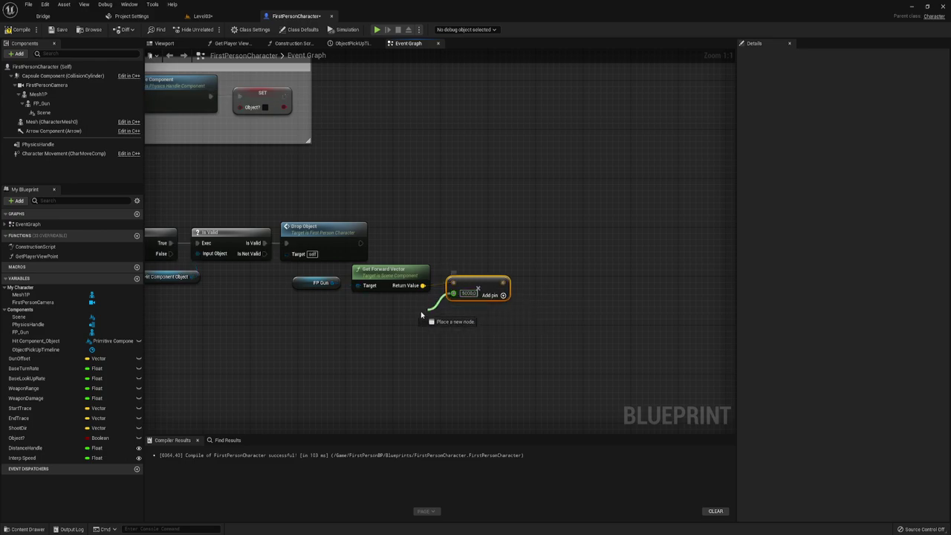
Step: Promote the multiplier to a variable named LauchDistance, editable per instance
drag(453, 292, 422, 315)
click(454, 361)
text(LauchDistance)
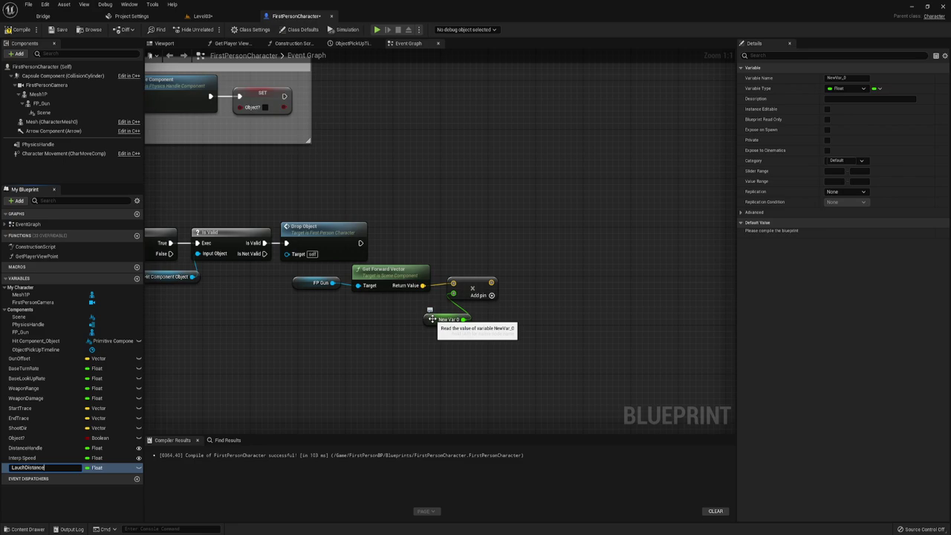
key(Return)
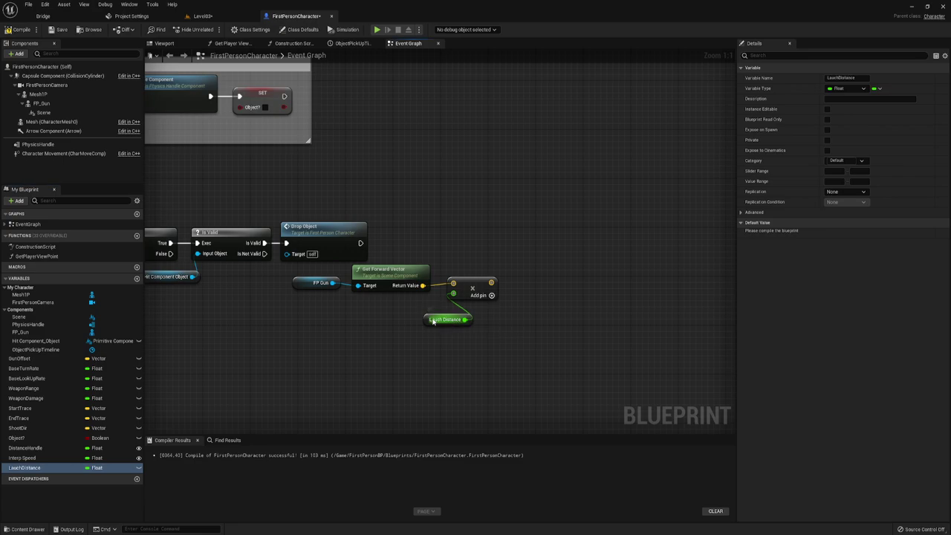
drag(448, 325, 401, 315)
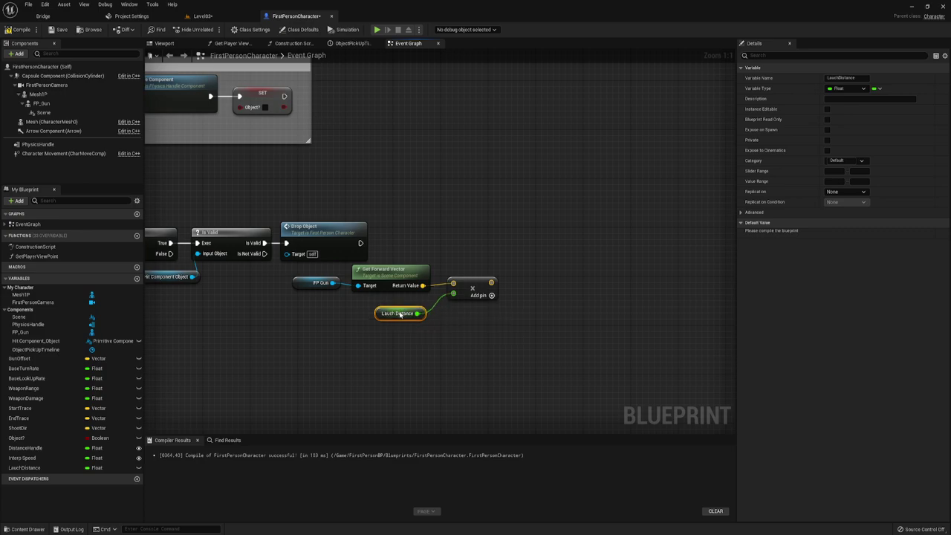
click(138, 467)
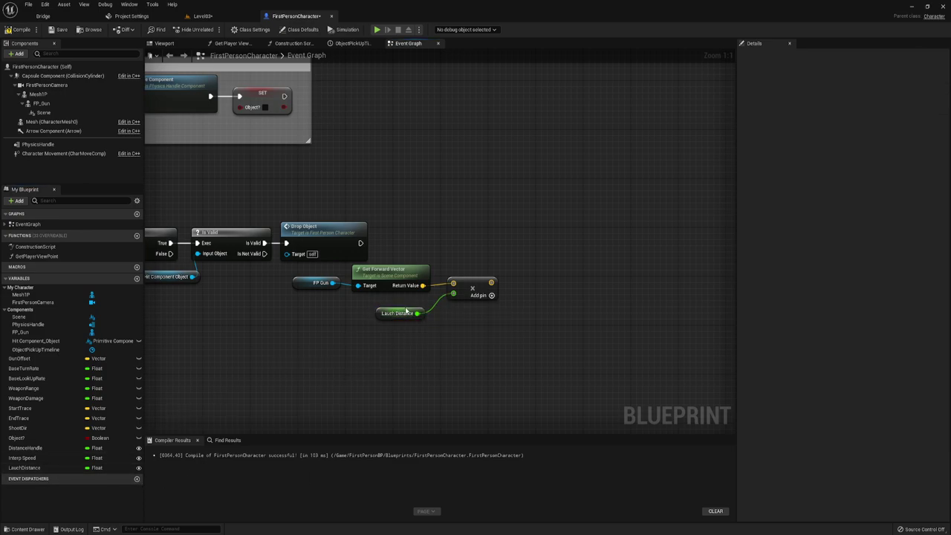
drag(405, 310, 411, 304)
right_drag(482, 322, 519, 331)
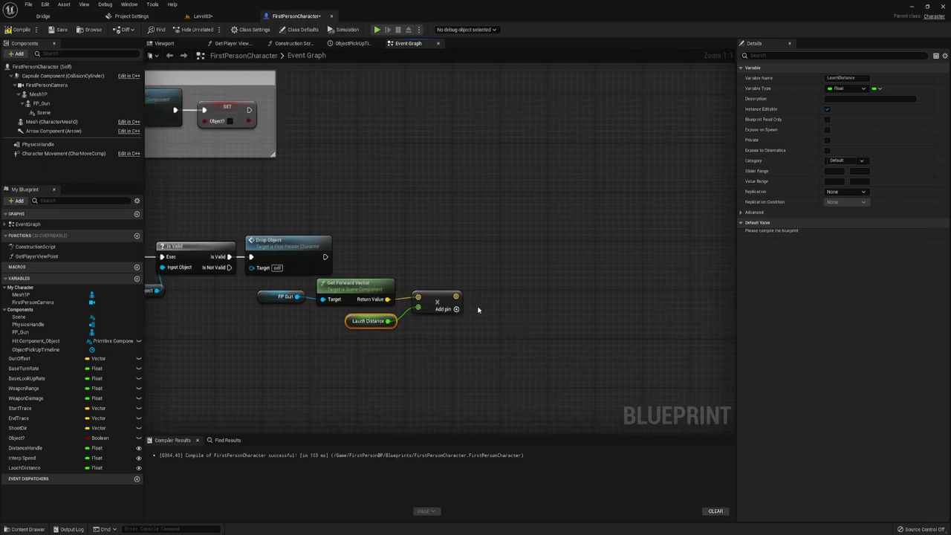
right_drag(503, 321, 432, 300)
drag(425, 293, 411, 302)
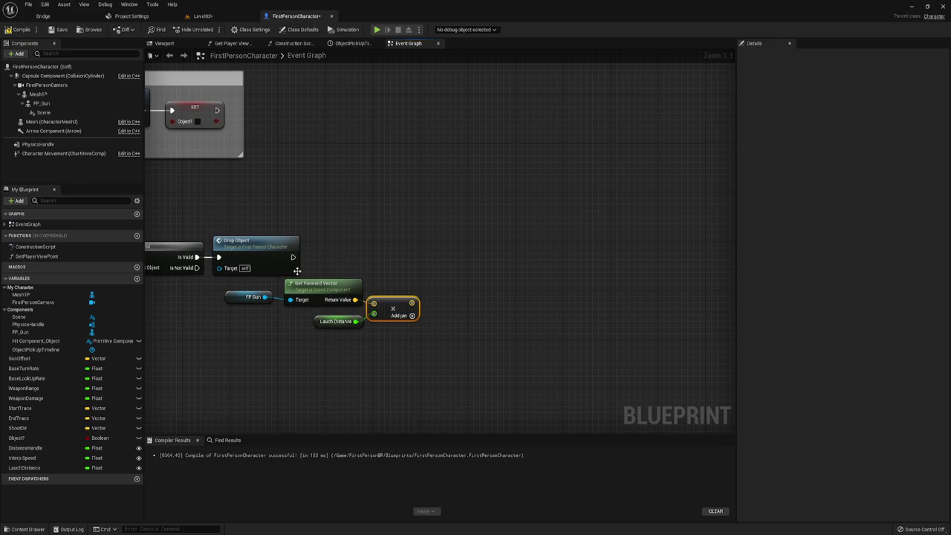
right_drag(231, 292, 315, 264)
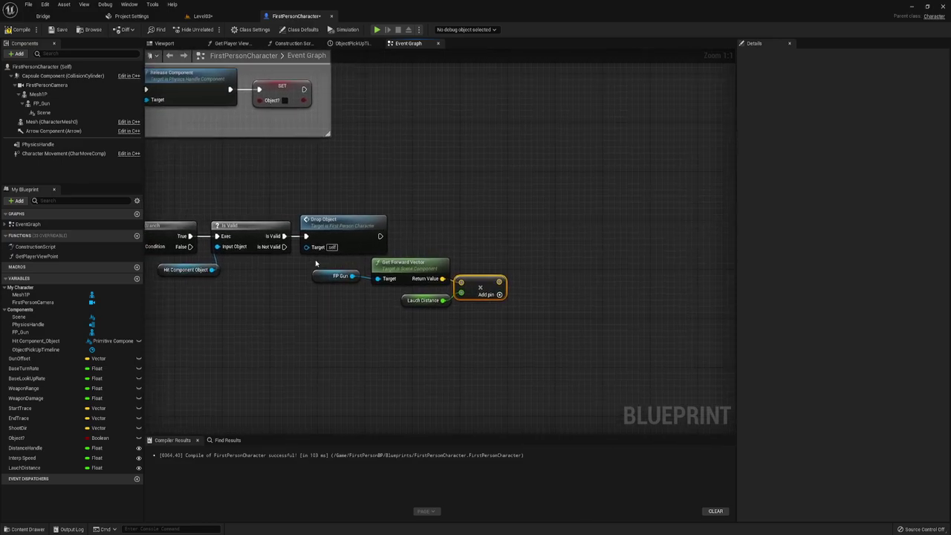
Step: Add an Add Impulse node for the hit component, executed after Drop Object
drag(213, 269, 498, 225)
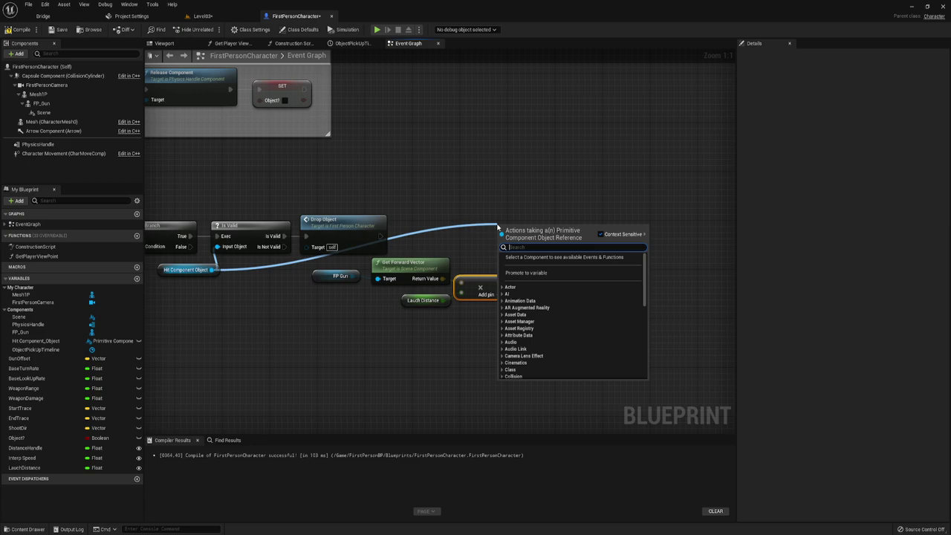
text(add)
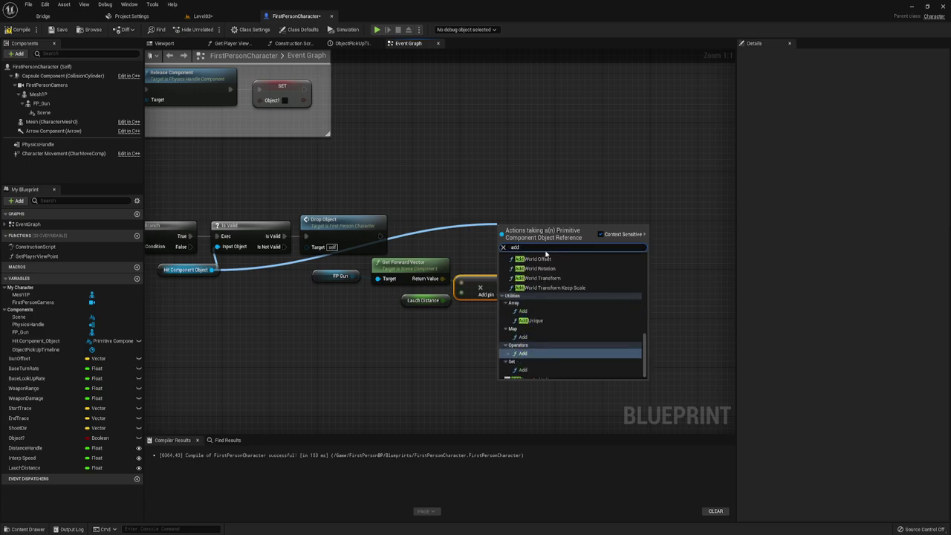
text( im)
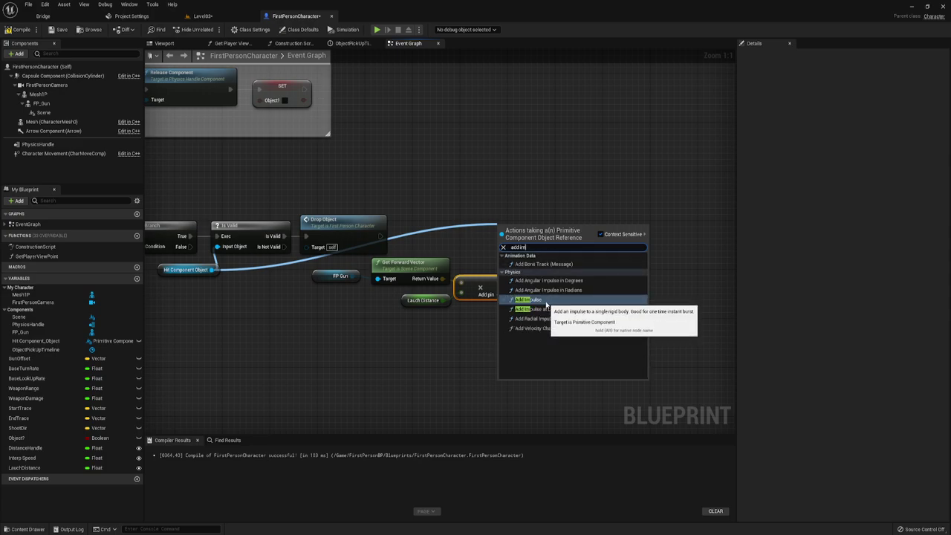
click(534, 300)
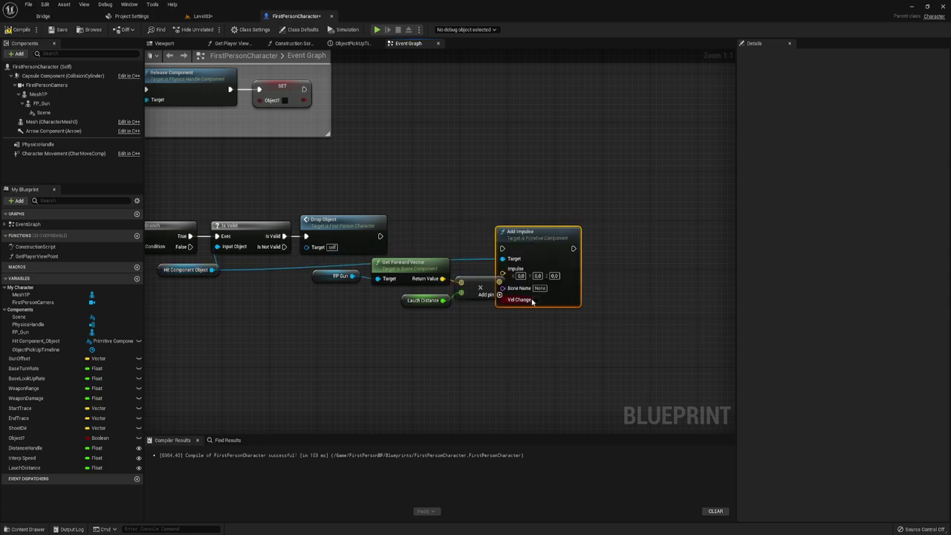
drag(520, 250, 538, 226)
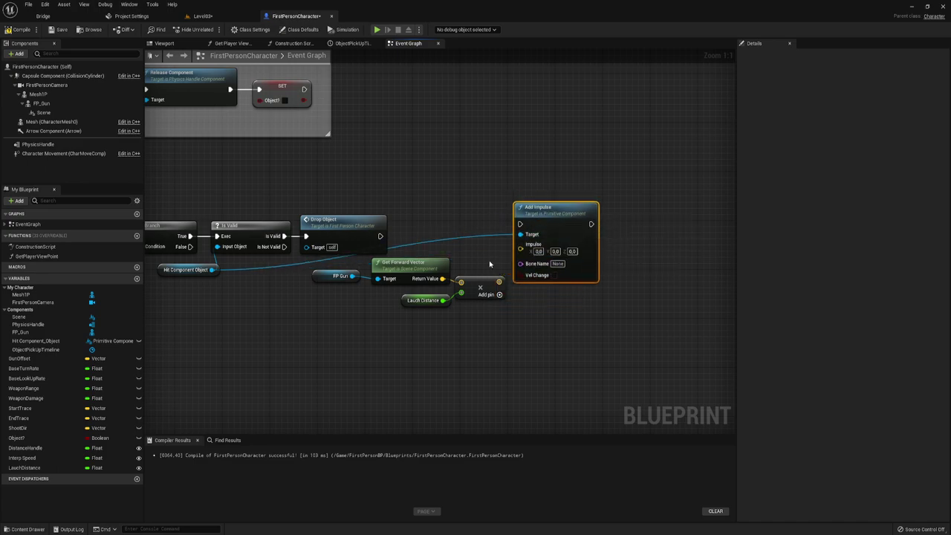
drag(380, 237, 521, 223)
Step: Feed the scaled forward vector into Impulse and turn on Vel Change
drag(498, 283, 520, 250)
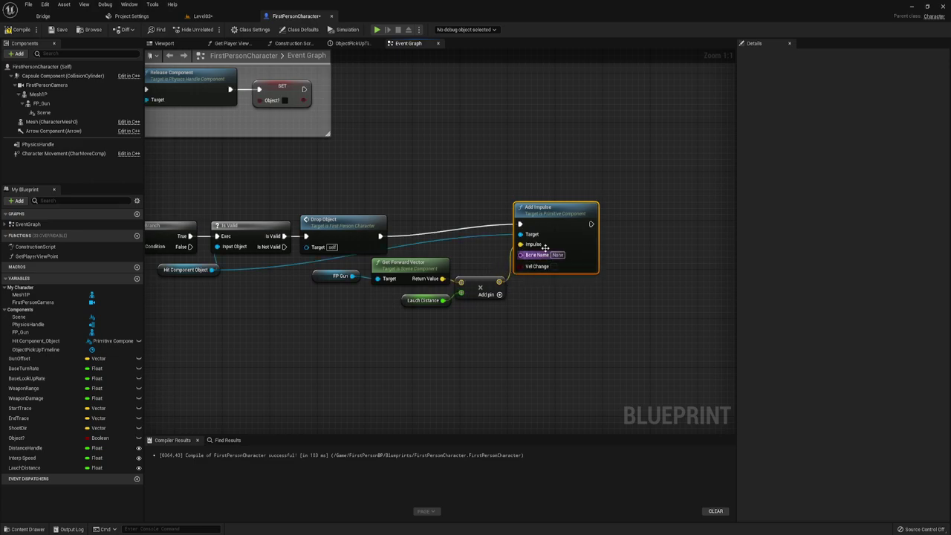
drag(545, 221, 557, 232)
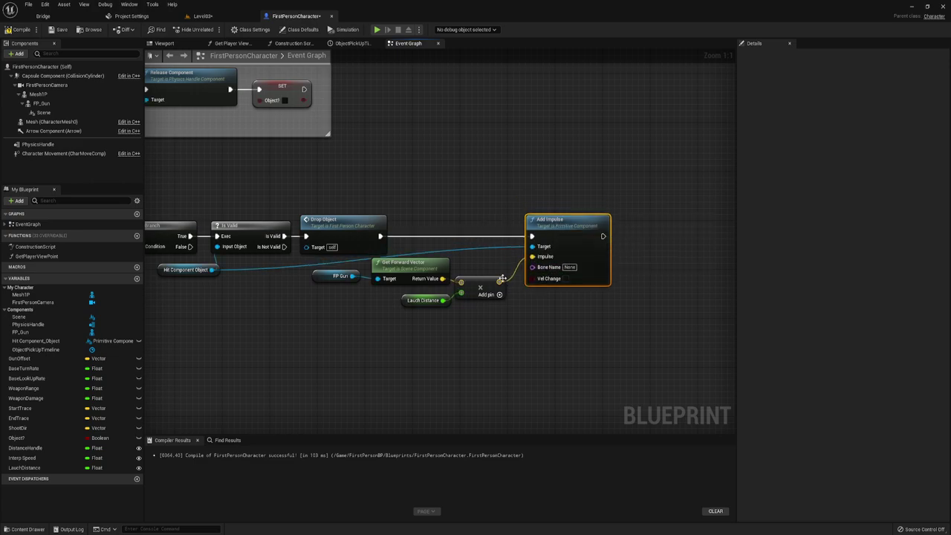
right_drag(545, 324, 498, 306)
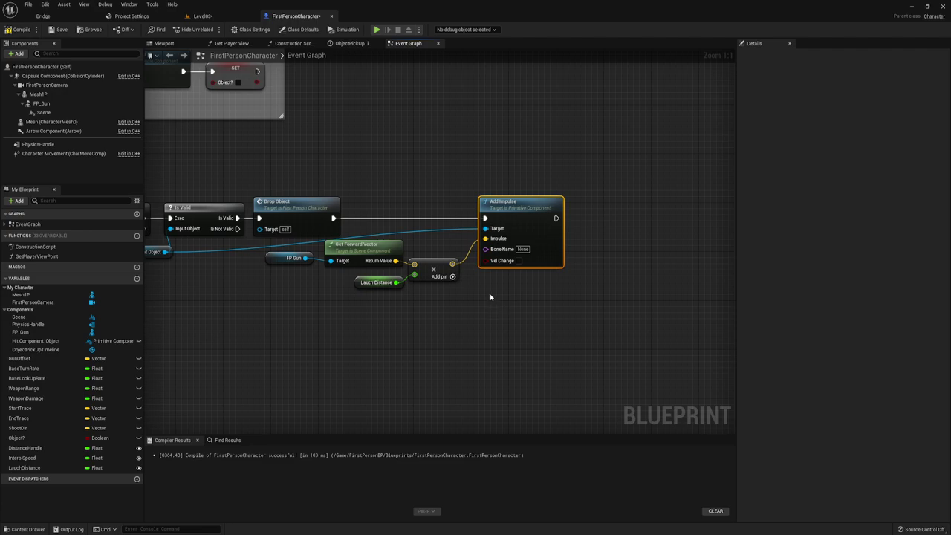
click(519, 261)
mouse_move(576, 311)
right_down()
mouse_move(463, 286)
mouse_move(433, 294)
right_up()
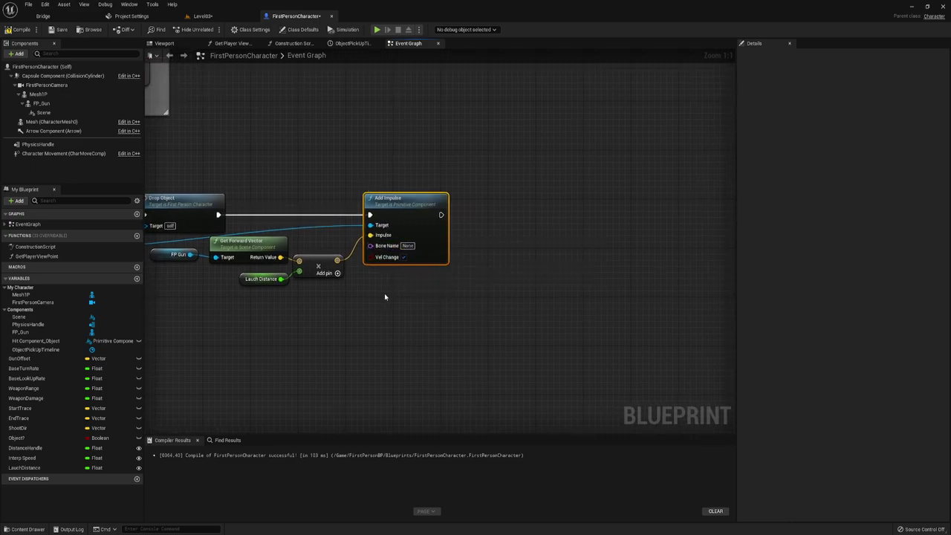
right_drag(384, 293, 620, 282)
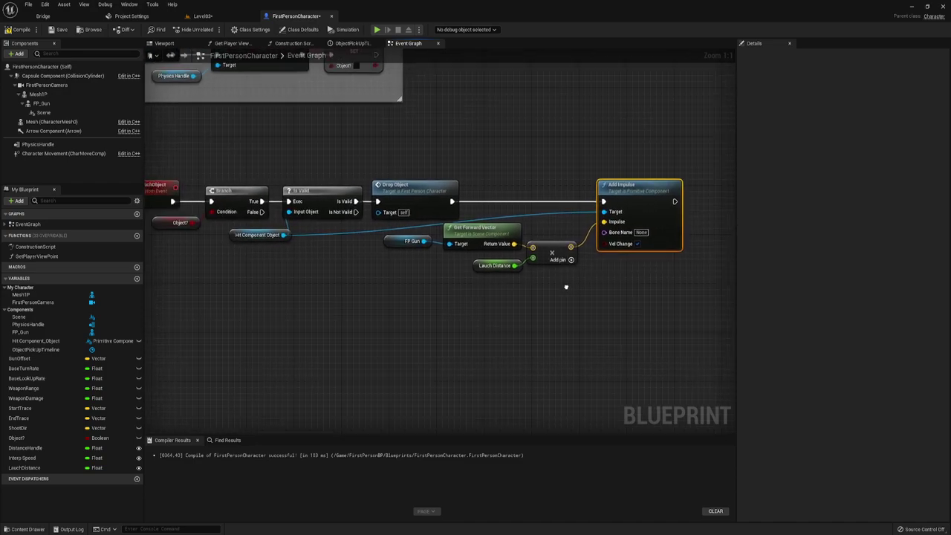
Step: Wrap the selected LaunchObject nodes in a comment titled 'Бросок предмета'
scroll(468, 261, down, 1)
drag(198, 179, 675, 325)
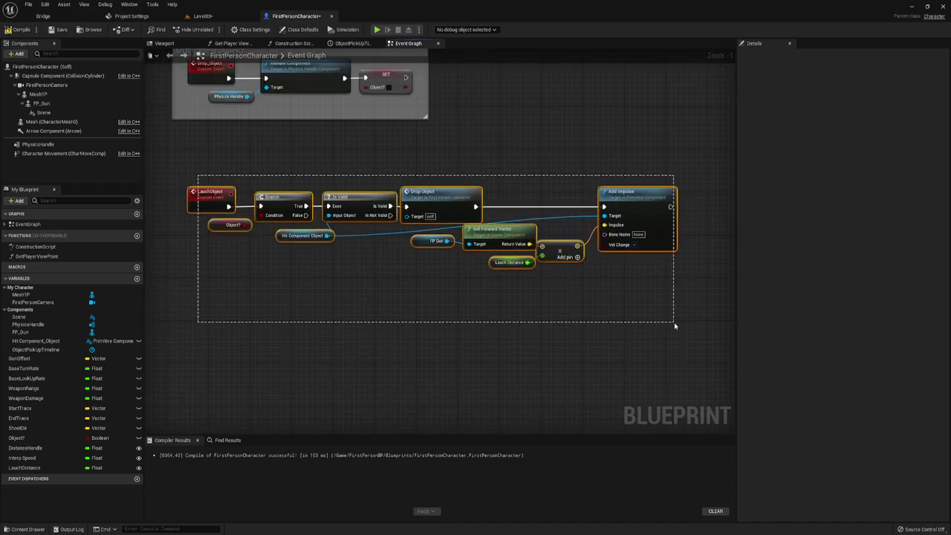
key(c)
text(Бросок предмета)
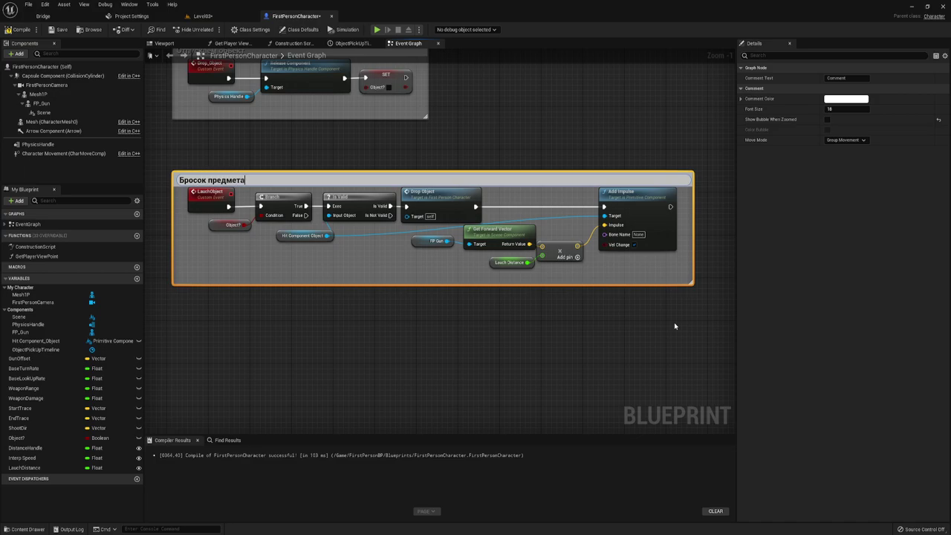
key(Return)
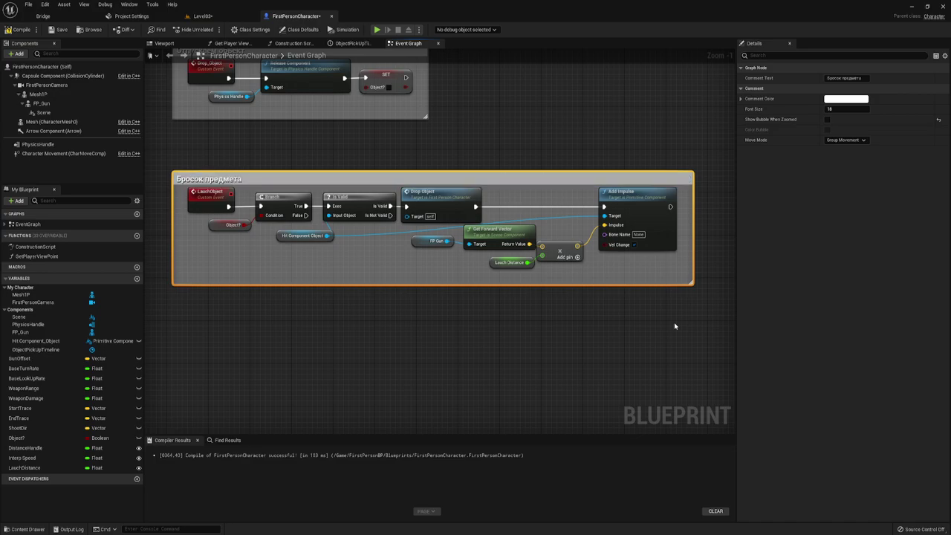
right_drag(346, 171, 336, 215)
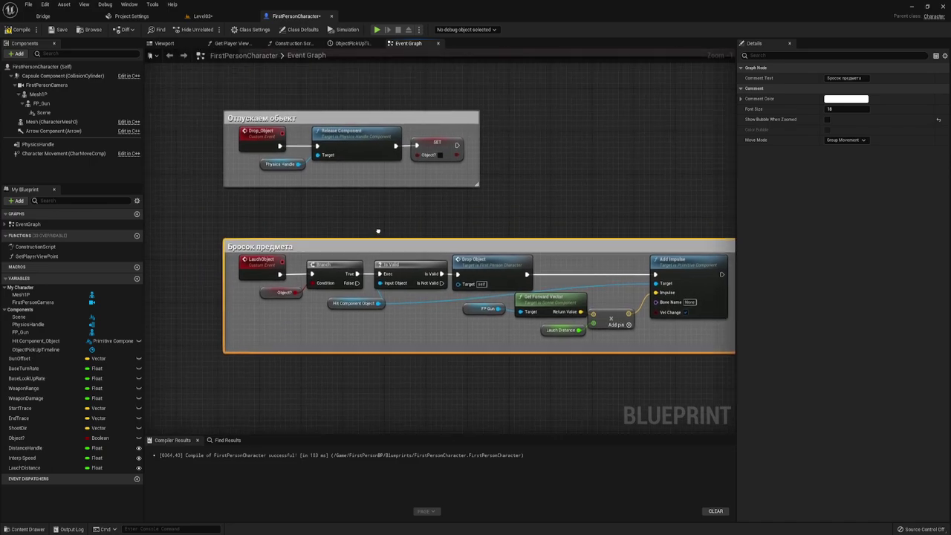
Step: Compile FirstPersonCharacter and play-test, walking around the blue cubes
click(20, 30)
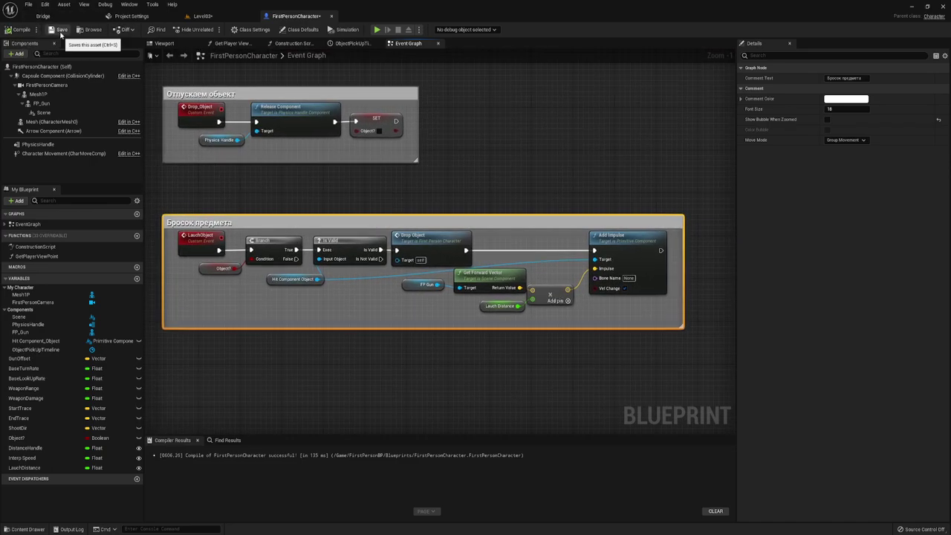
click(377, 30)
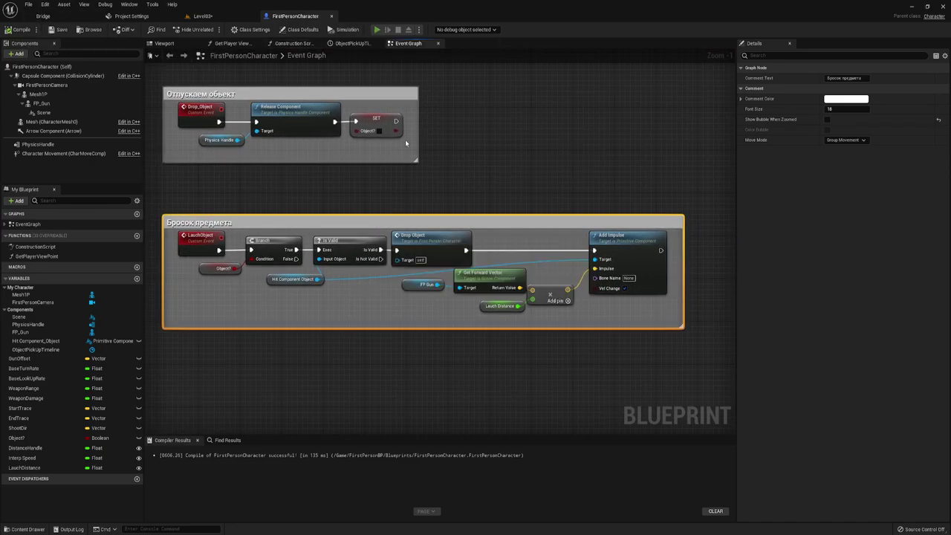
key(w)
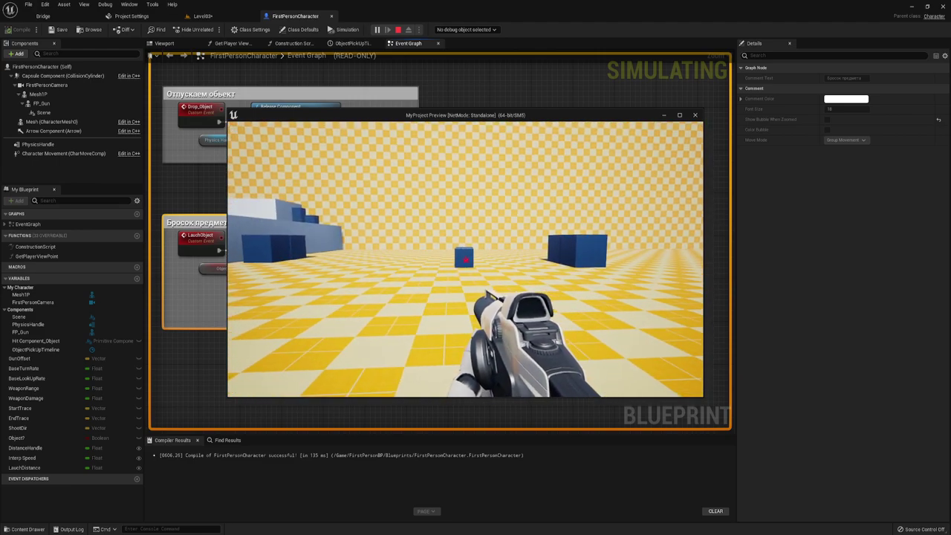
key(w)
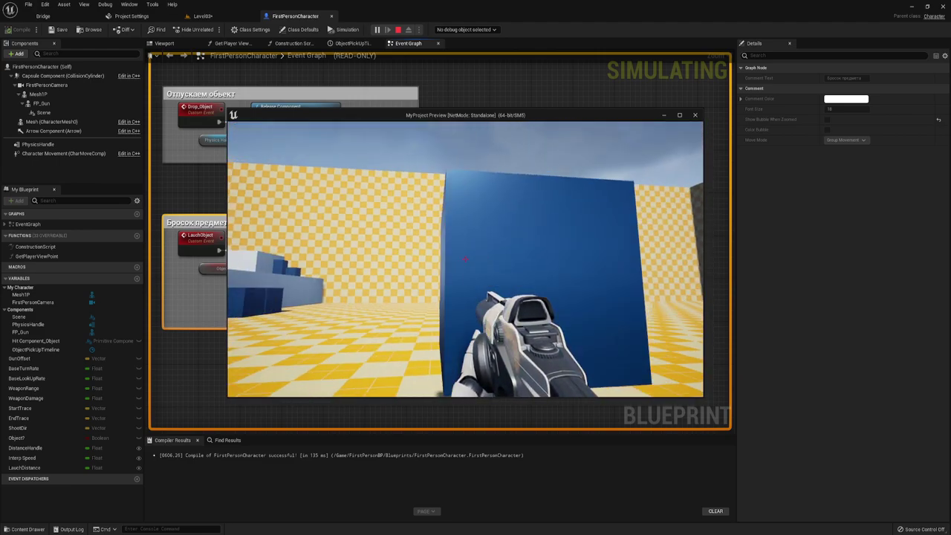
key(a)
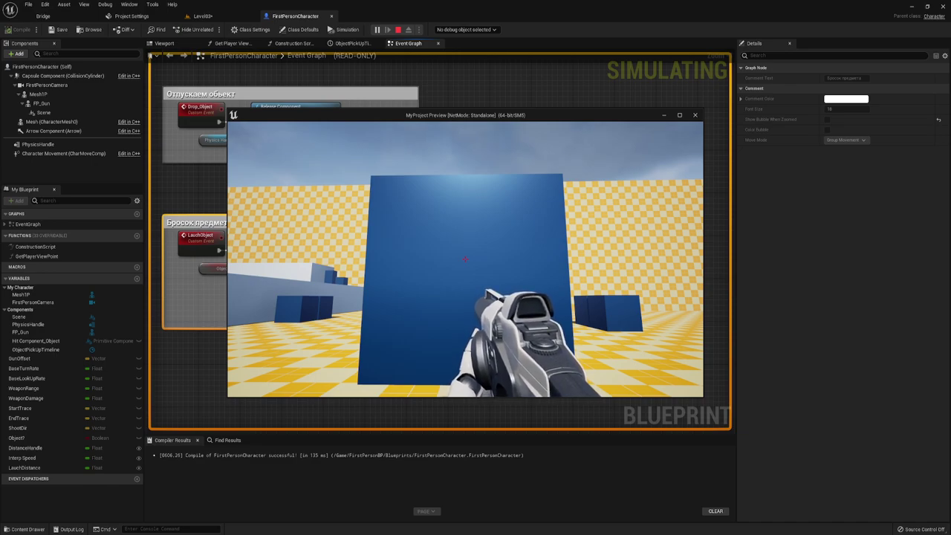
key(s)
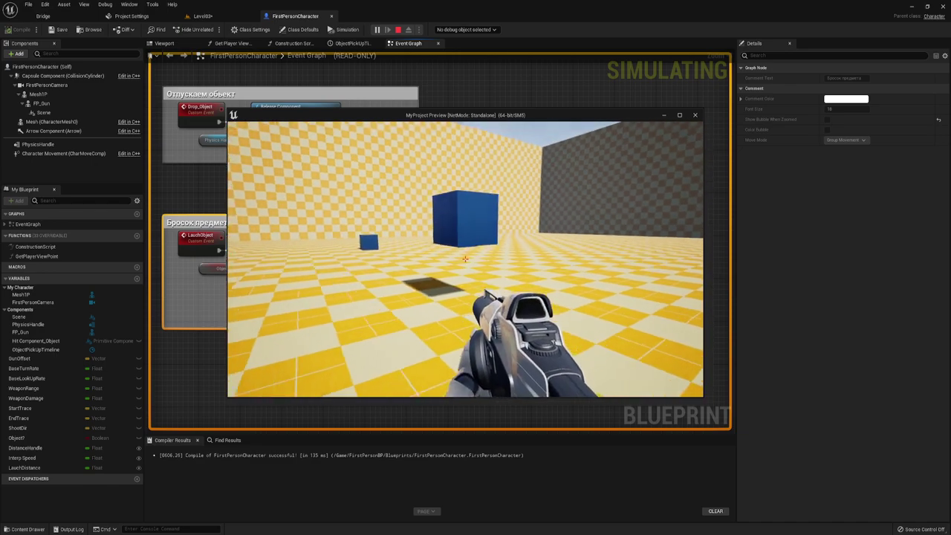
key(w)
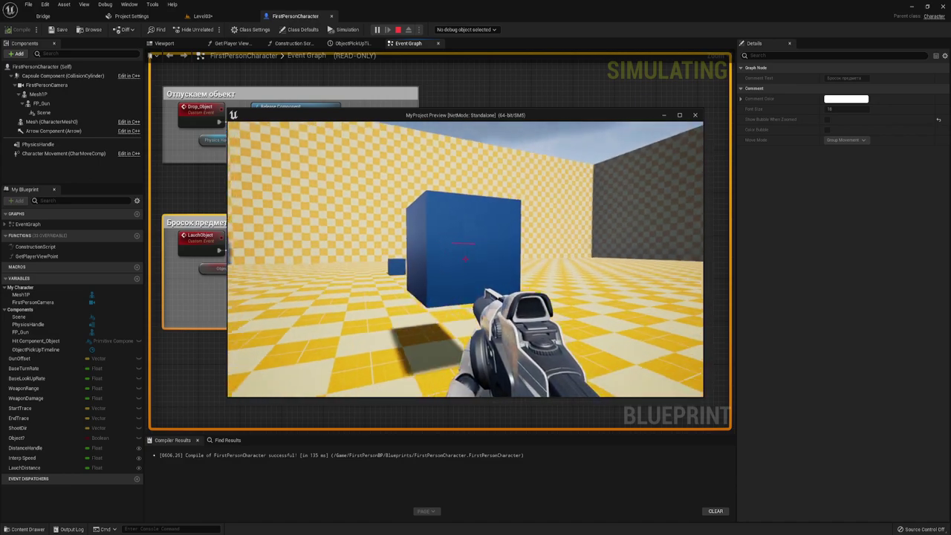
Step: End the play test and locate the InputAction Fire, Object? and Branch nodes
key(Escape)
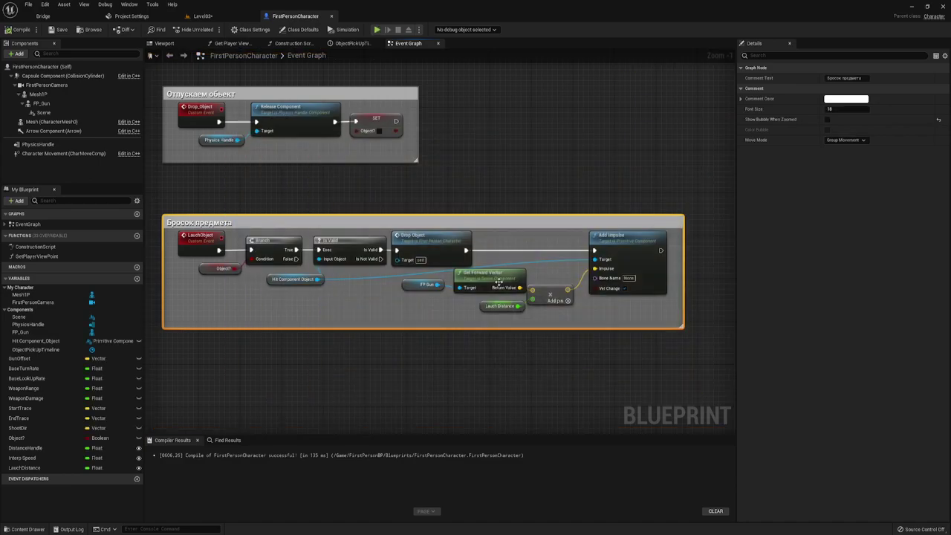
scroll(476, 257, down, 2)
scroll(394, 205, down, 2)
scroll(437, 269, down, 1)
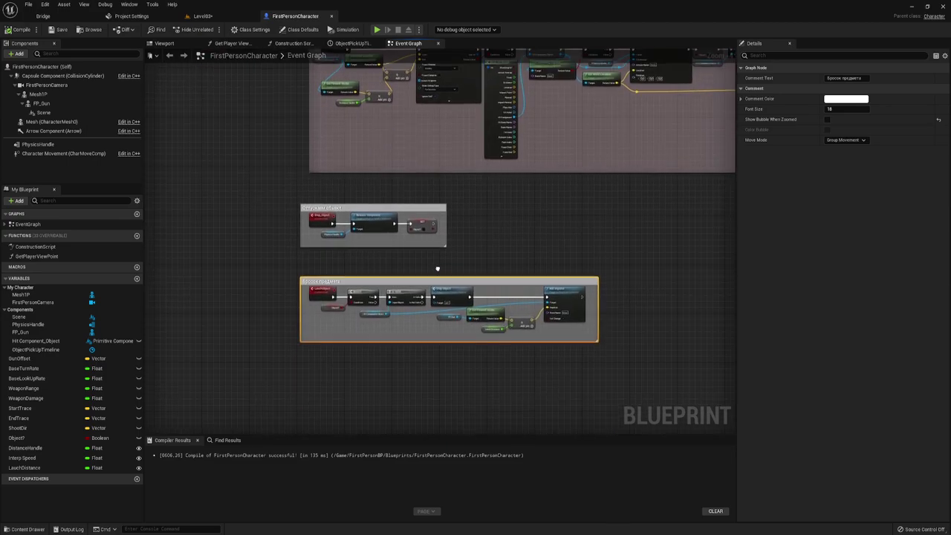
scroll(348, 308, up, 2)
right_drag(480, 98, 486, 320)
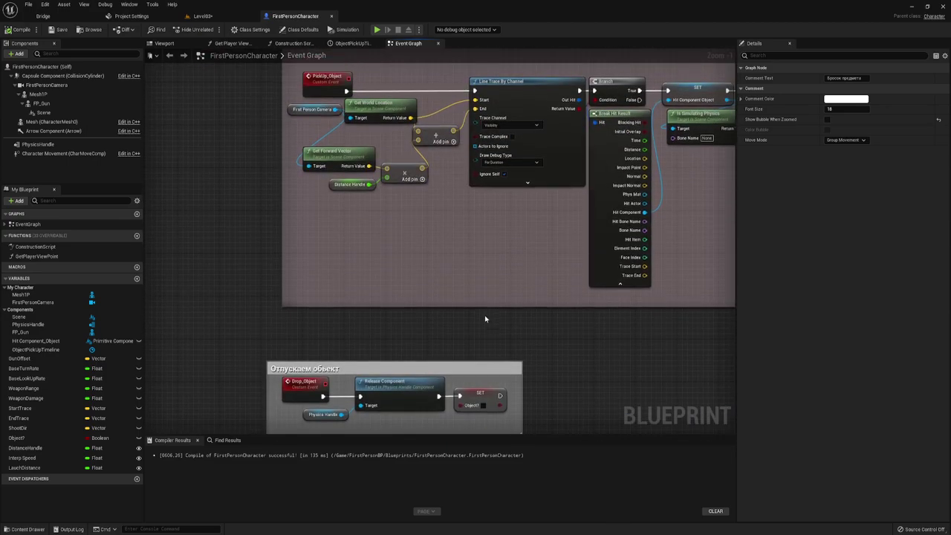
scroll(486, 319, up, 1)
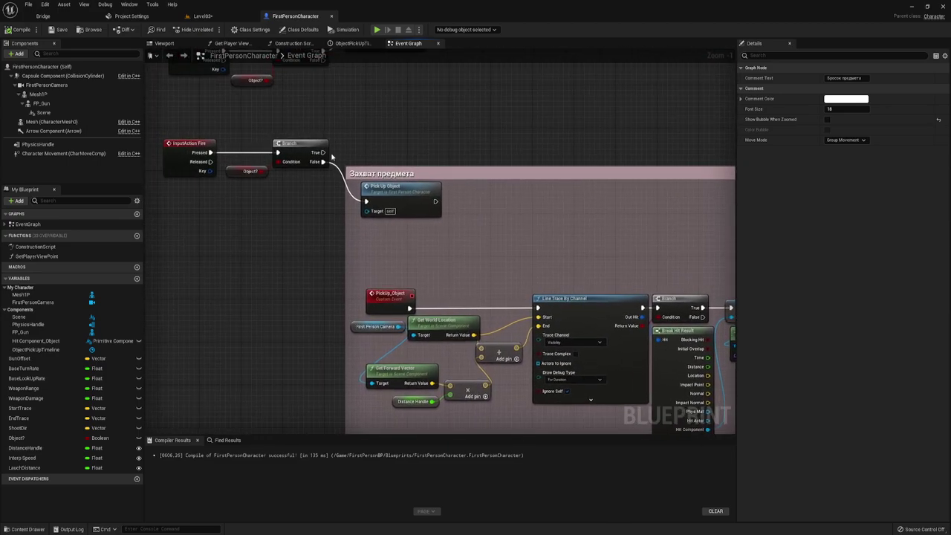
right_drag(294, 167, 328, 222)
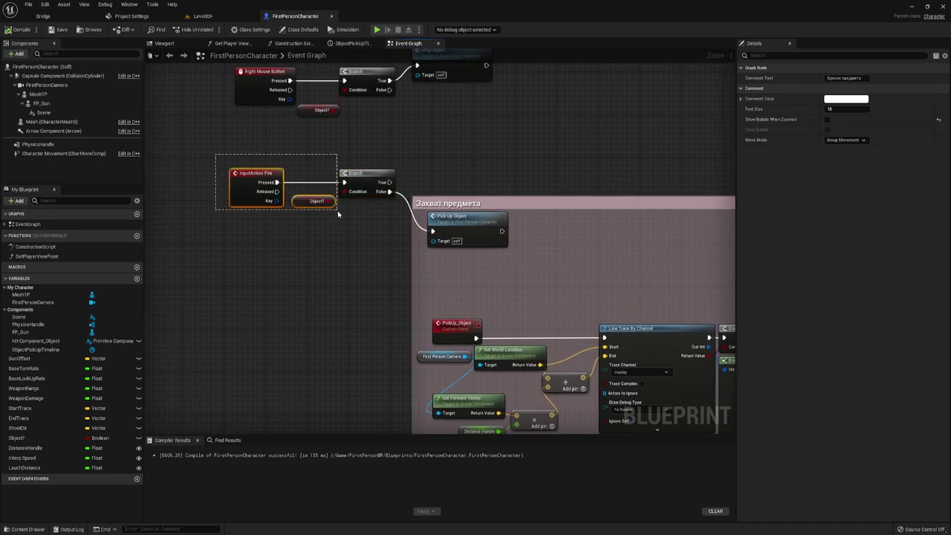
drag(338, 214, 367, 221)
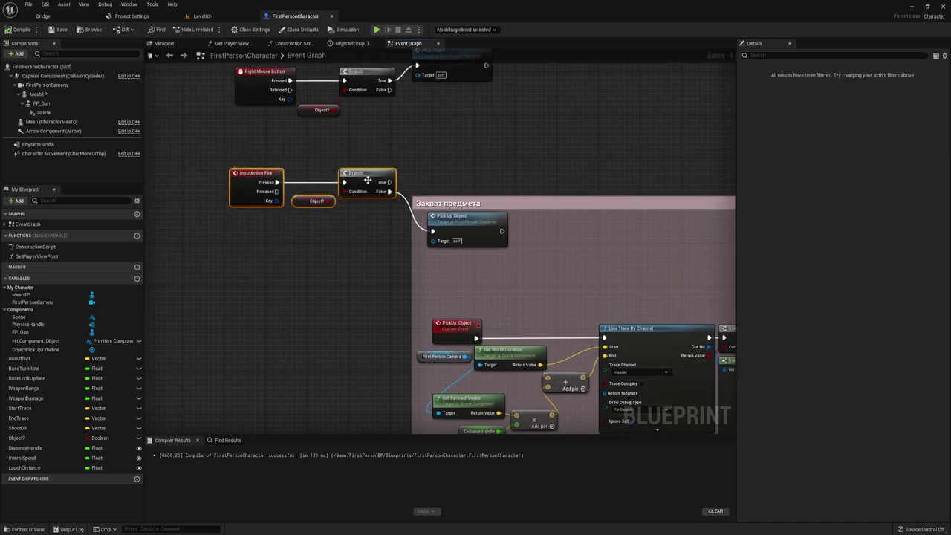
Step: Add a Lauch Object call on the Fire Branch's True output
drag(389, 191, 440, 157)
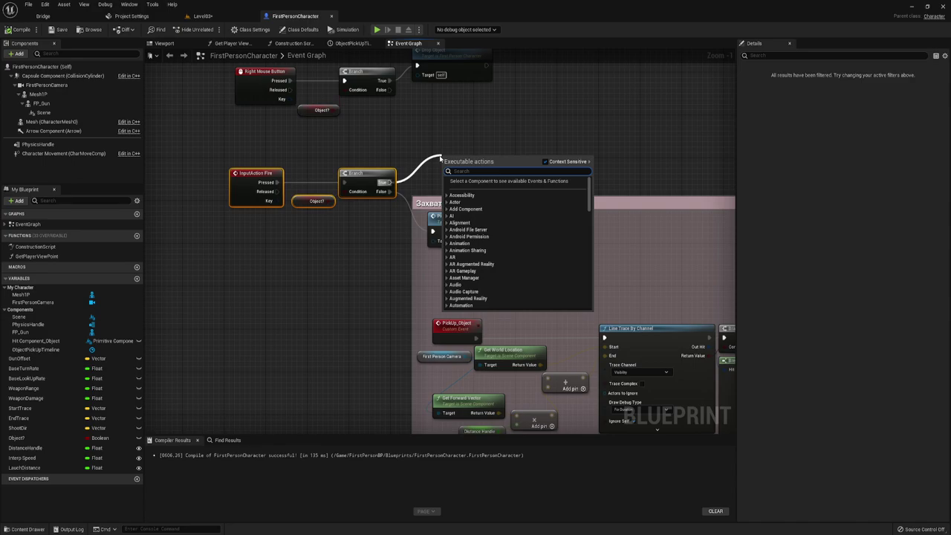
text(дфг)
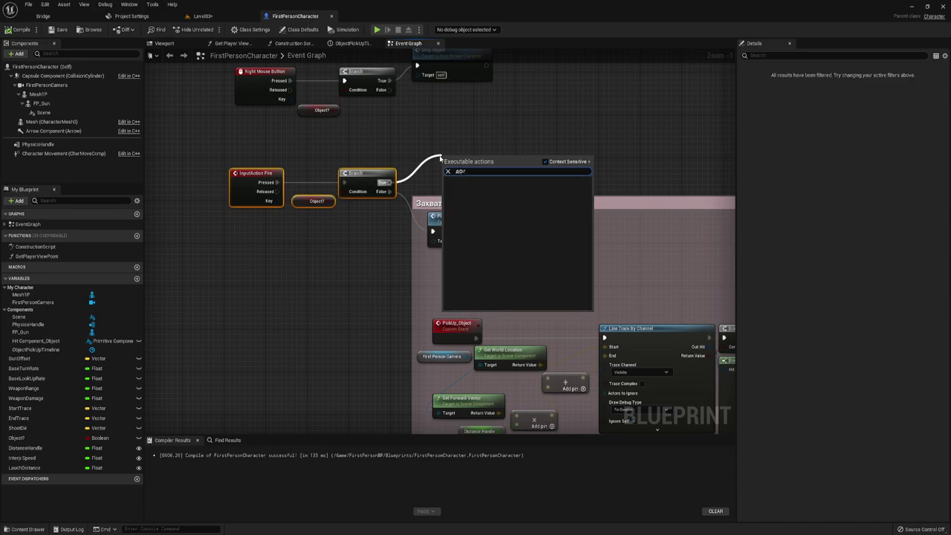
key(BackSpace)
key(BackSpace)
text(l)
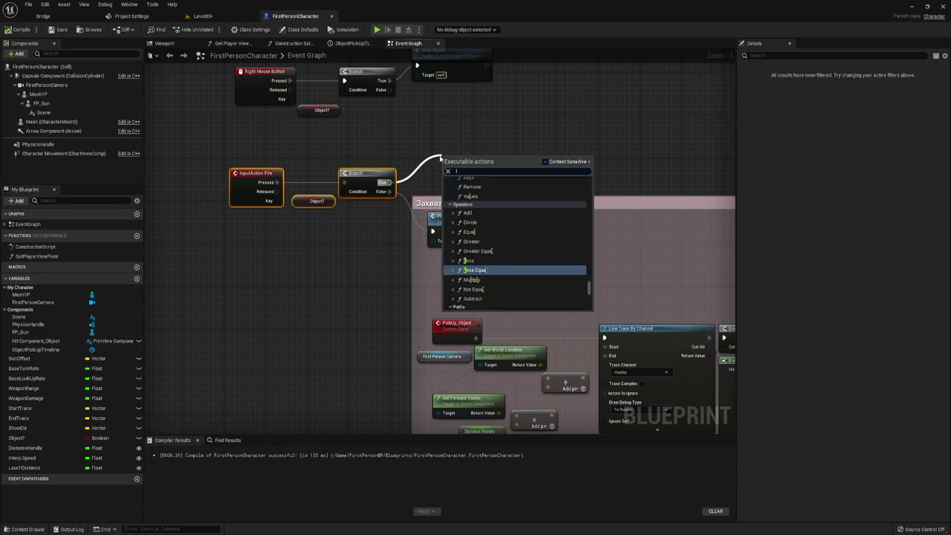
text(au)
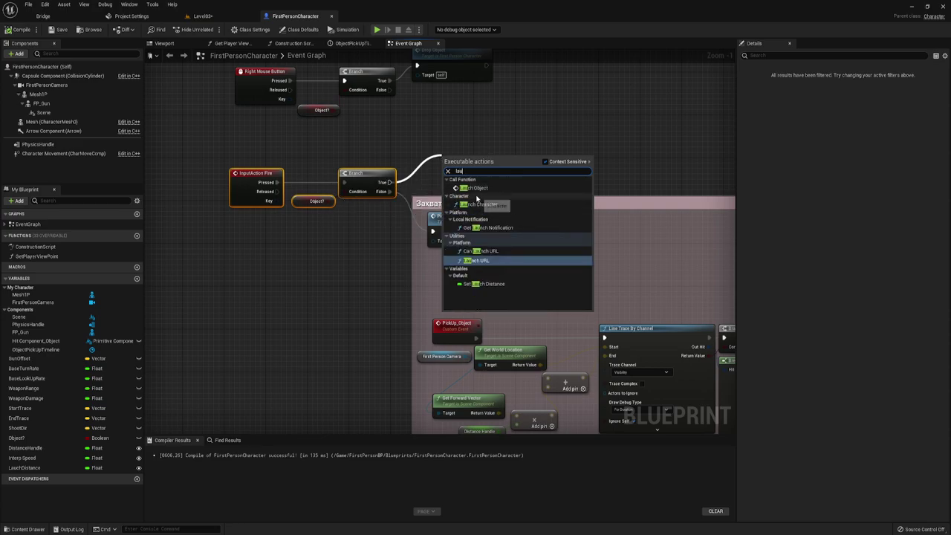
click(477, 188)
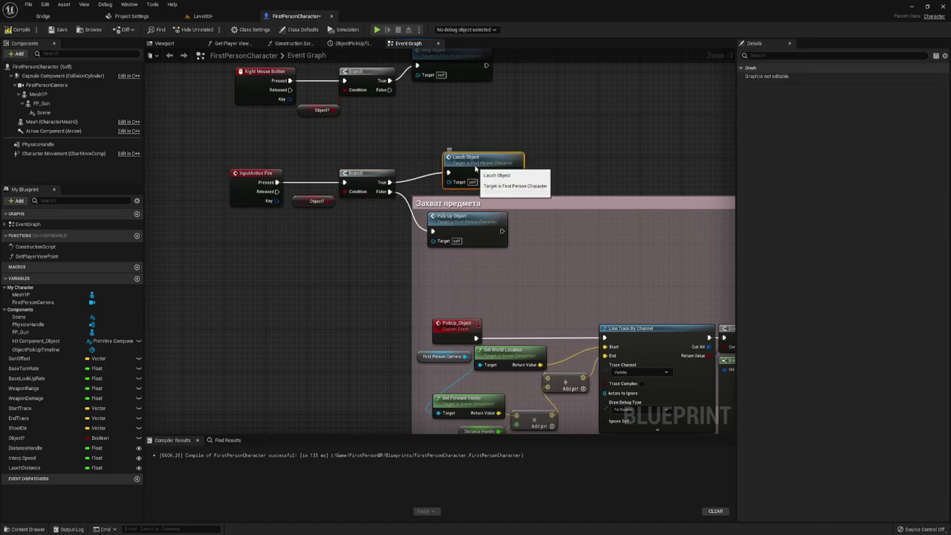
drag(459, 161, 438, 156)
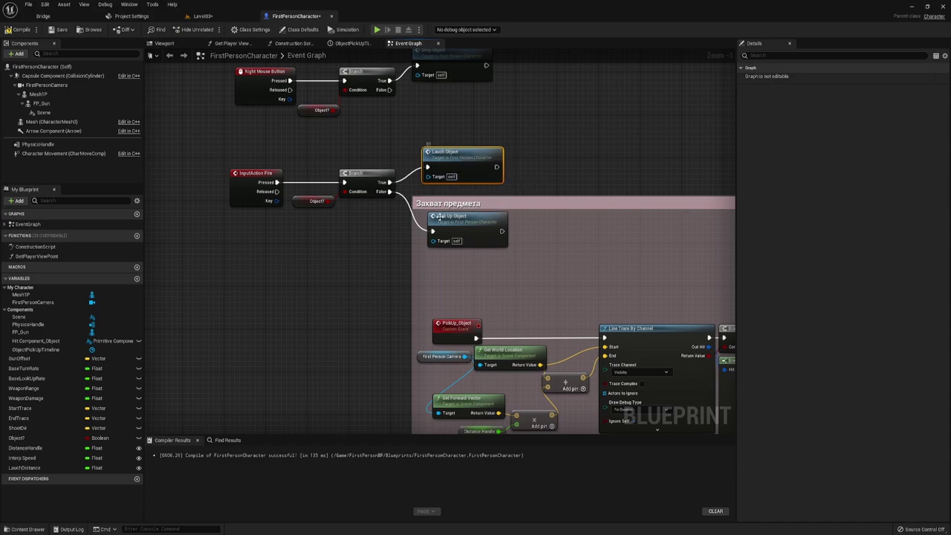
mouse_move(563, 144)
right_down()
mouse_move(499, 124)
mouse_move(501, 215)
right_up()
scroll(498, 124, down, 2)
scroll(455, 229, down, 1)
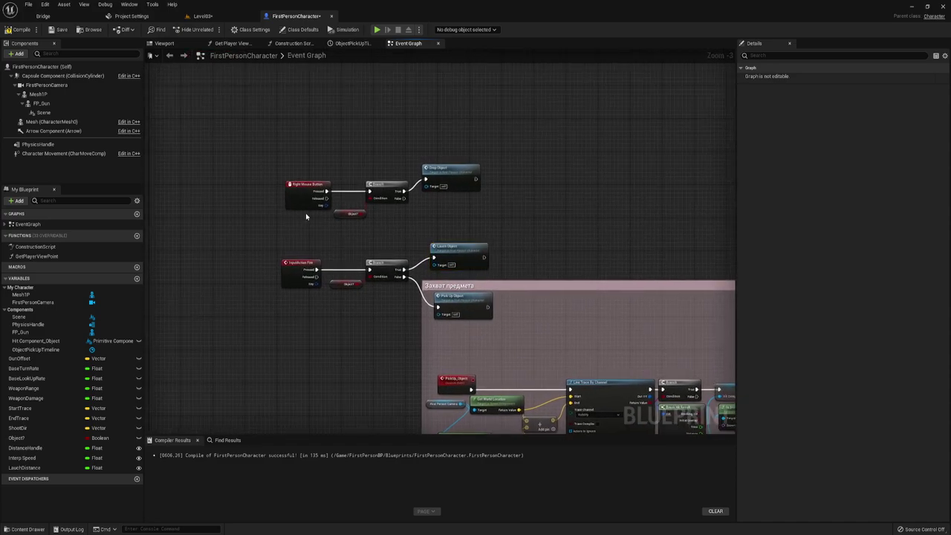
Step: Move the Right Mouse Button node group upward
mouse_move(306, 216)
mouse_down()
mouse_move(483, 163)
mouse_move(439, 74)
mouse_move(440, 209)
mouse_up()
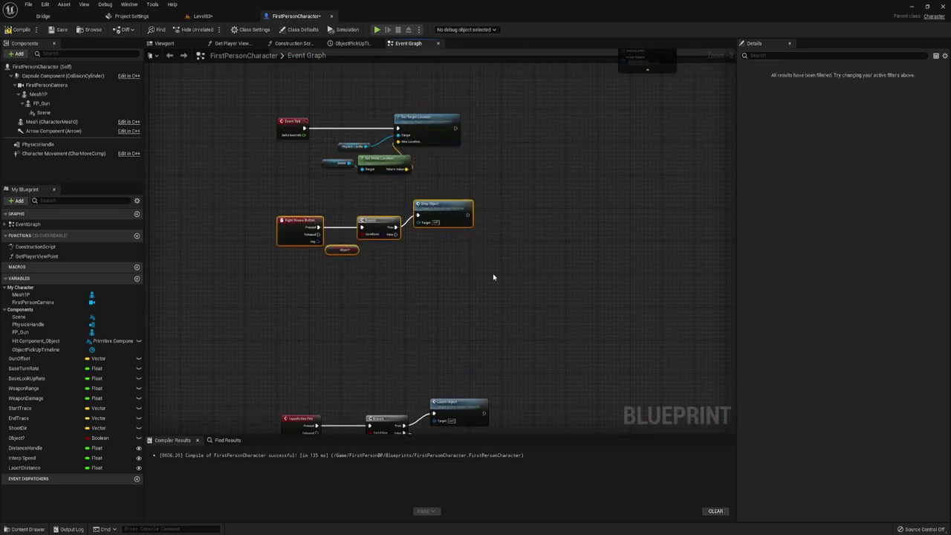
scroll(446, 121, down, 1)
scroll(477, 199, down, 1)
right_drag(477, 199, 460, 141)
scroll(420, 242, up, 1)
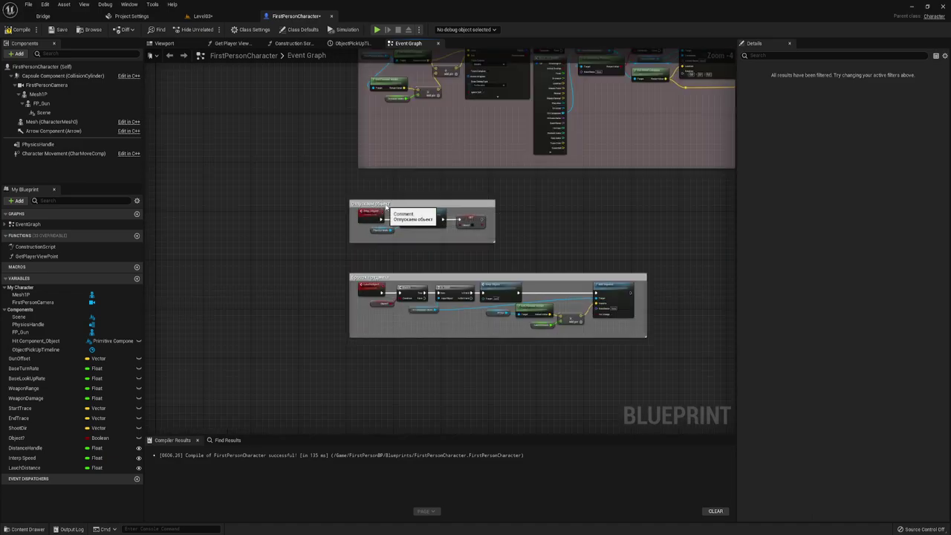
Step: Reposition the Отпускаем объект and Бросок предмета comments, enlarging Бросок предмета around Lauch Object
drag(386, 208, 472, 145)
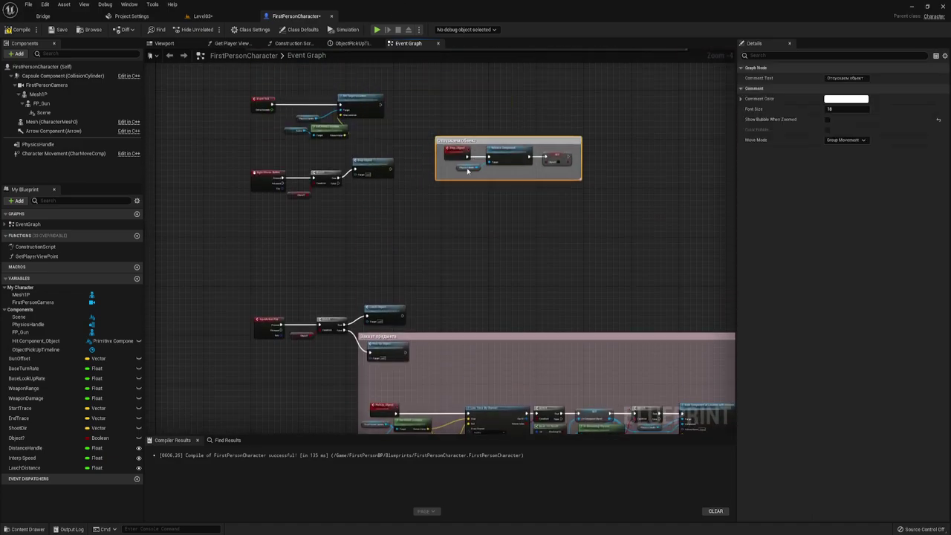
right_drag(425, 344, 421, 152)
right_drag(425, 344, 421, 193)
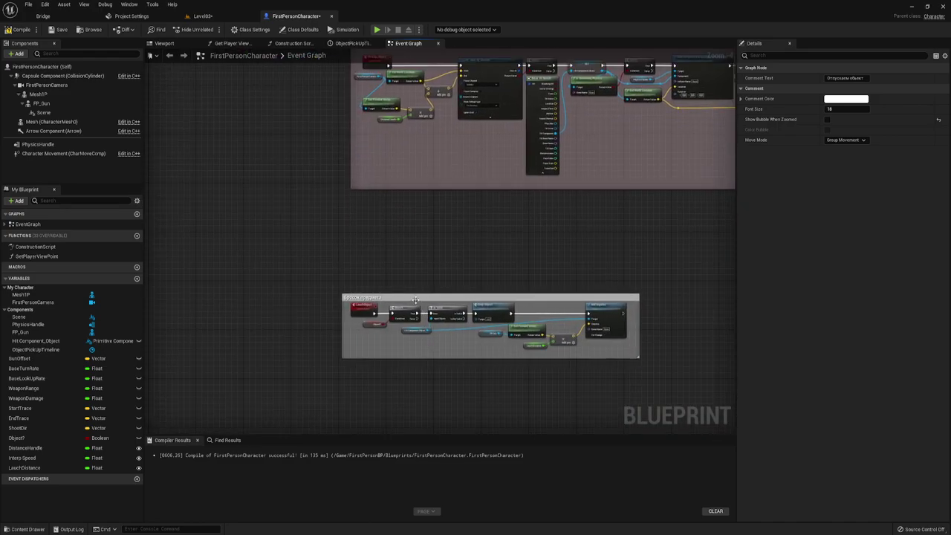
drag(416, 295, 422, 170)
drag(402, 225, 403, 271)
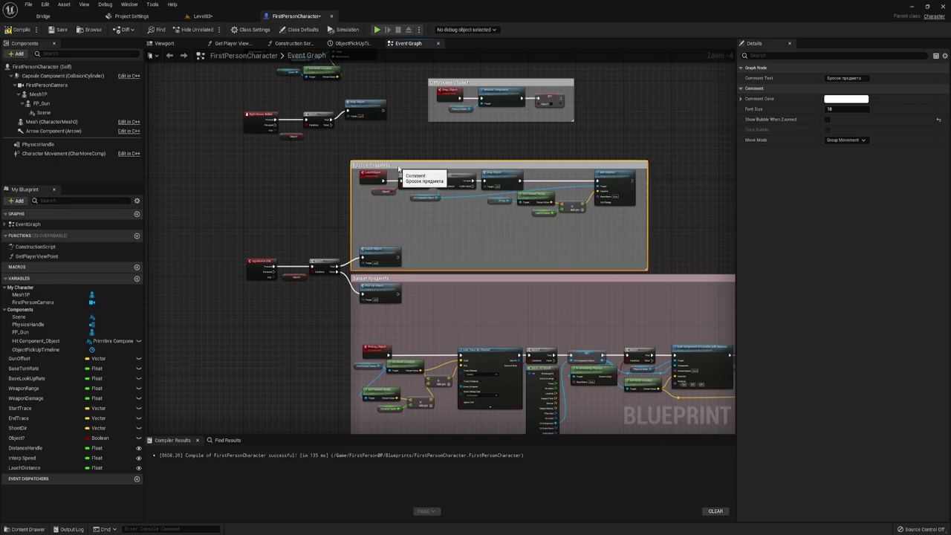
drag(396, 172, 399, 170)
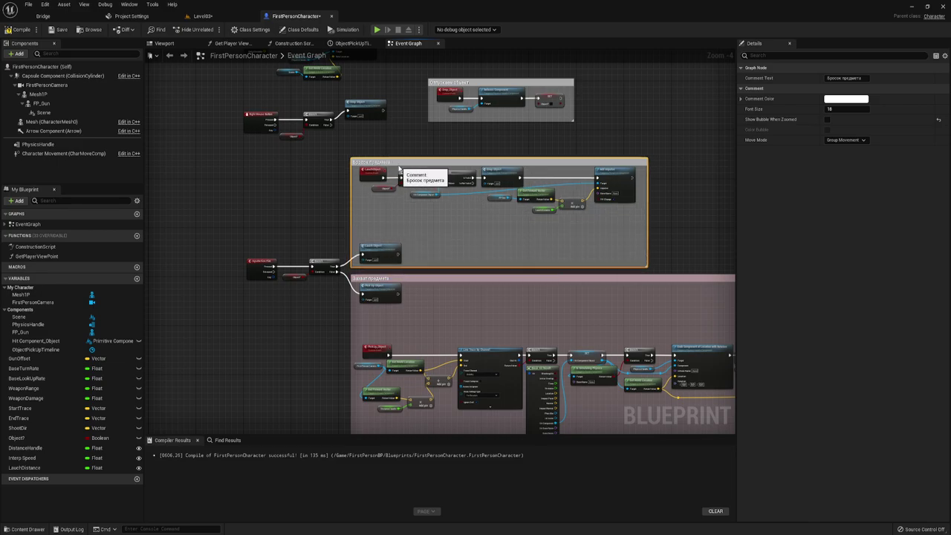
click(685, 220)
Step: Shift the Right Mouse Button node group to the right beside Отпускаем объект
scroll(462, 278, up, 2)
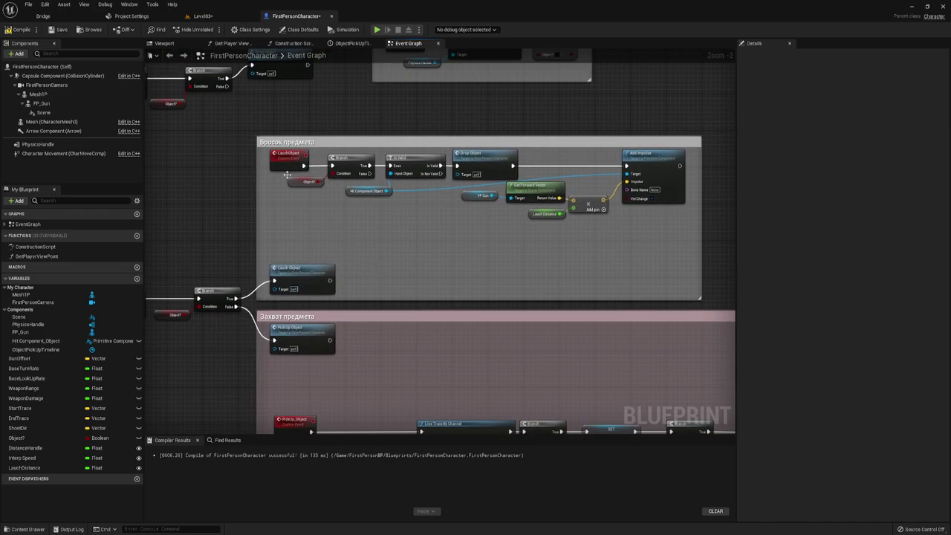
right_drag(446, 224, 446, 252)
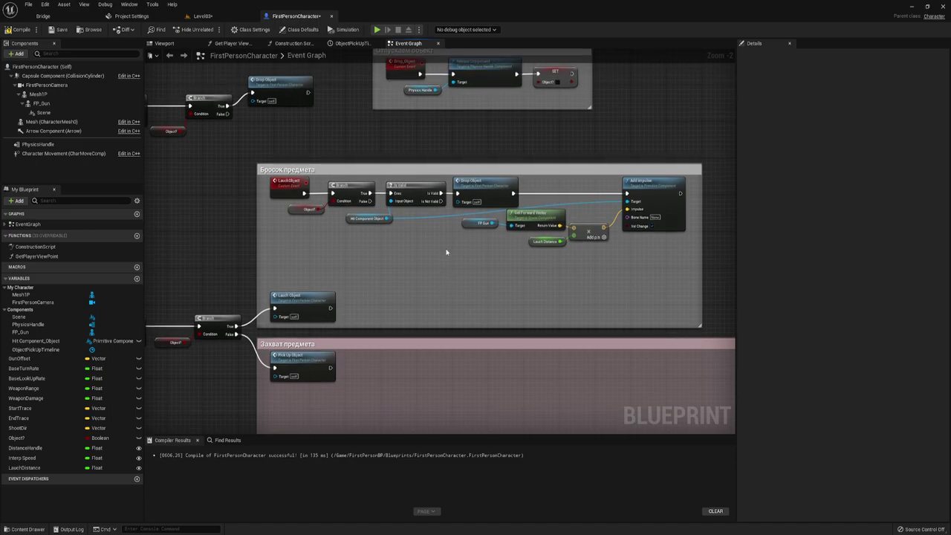
right_drag(384, 125, 437, 188)
right_drag(356, 194, 413, 194)
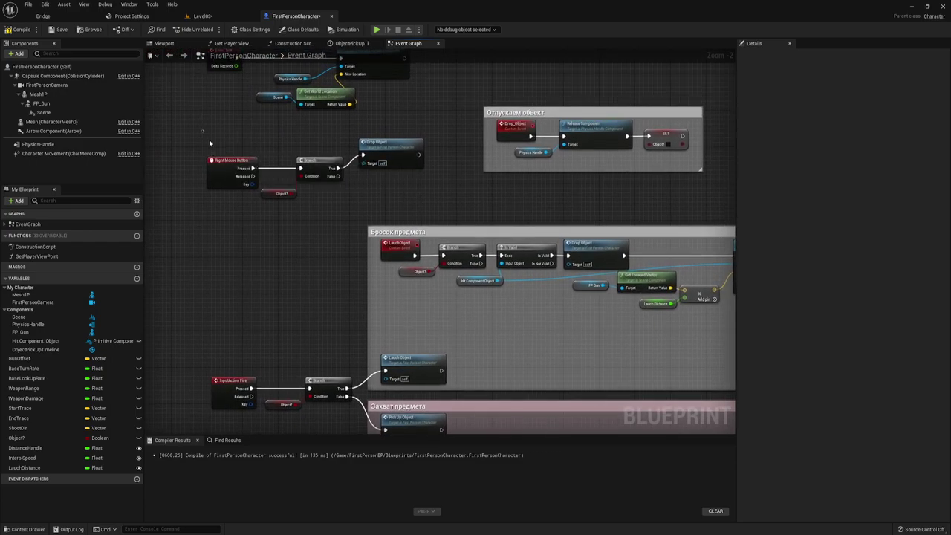
drag(210, 143, 428, 199)
drag(396, 150, 445, 150)
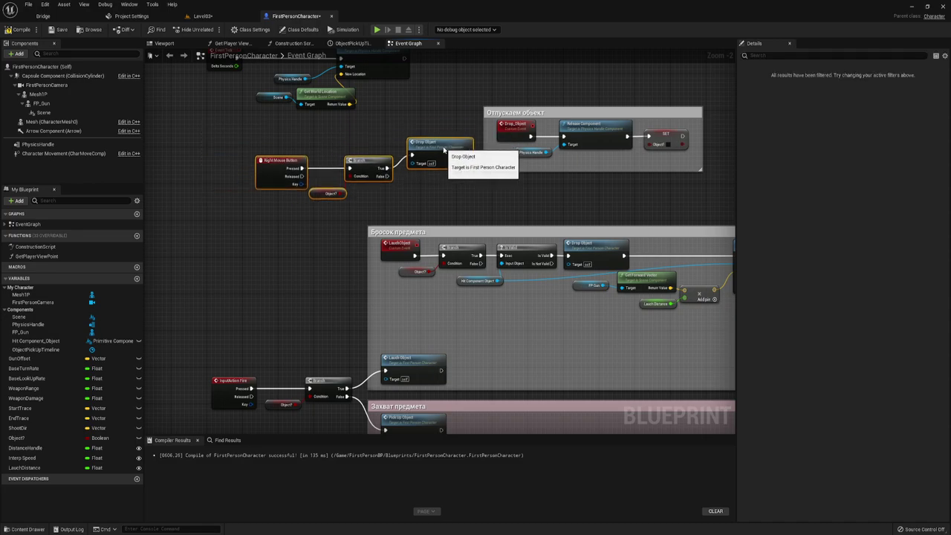
scroll(455, 188, down, 3)
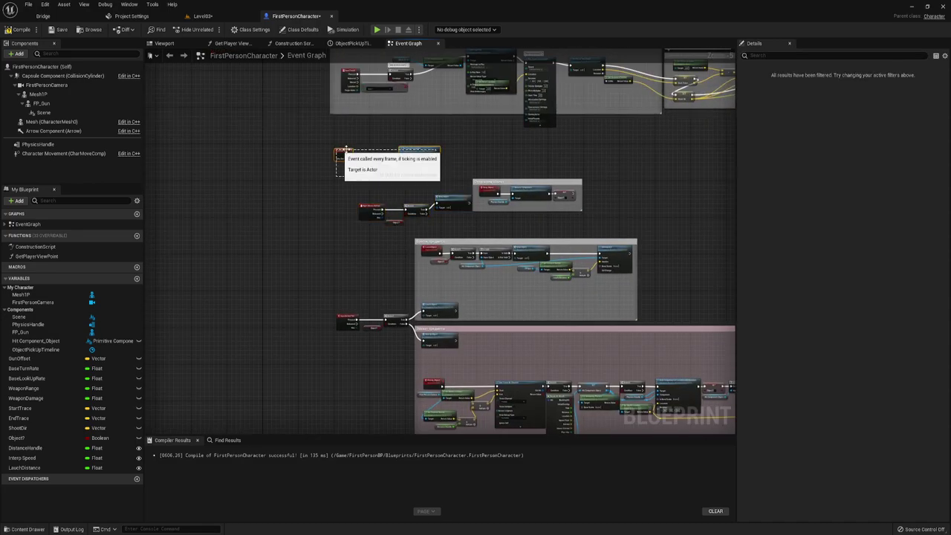
Step: Move the Event Tick node group up and left, then zoom back in
drag(342, 152, 322, 142)
right_drag(306, 123, 286, 124)
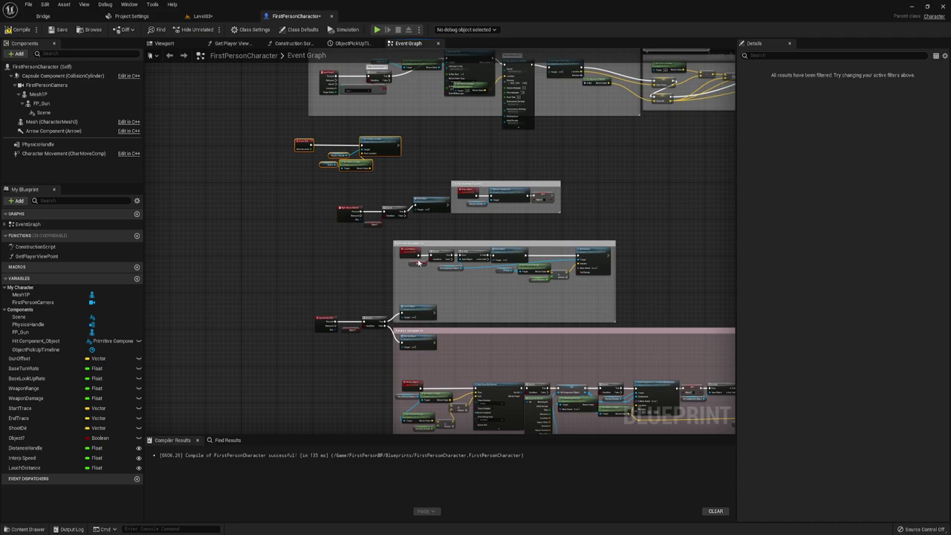
scroll(418, 263, up, 3)
scroll(404, 264, up, 3)
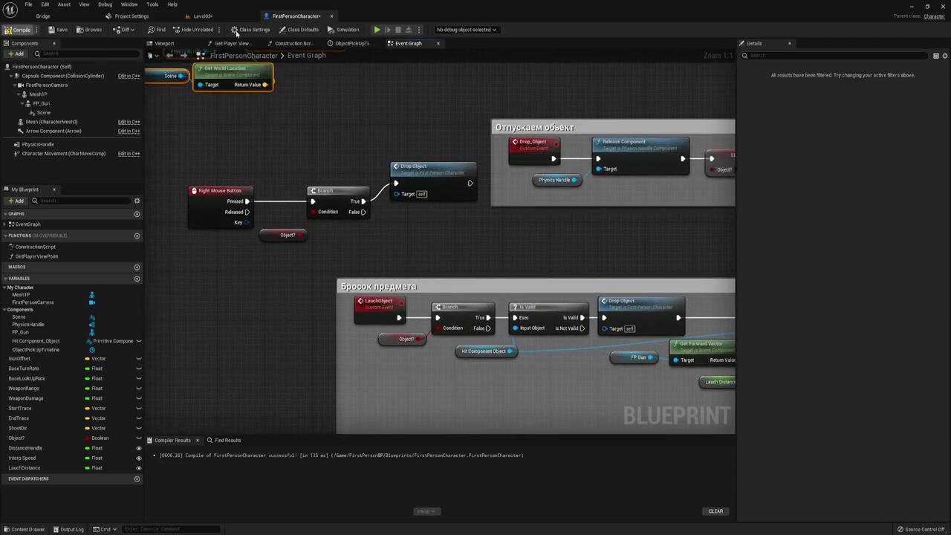
click(376, 29)
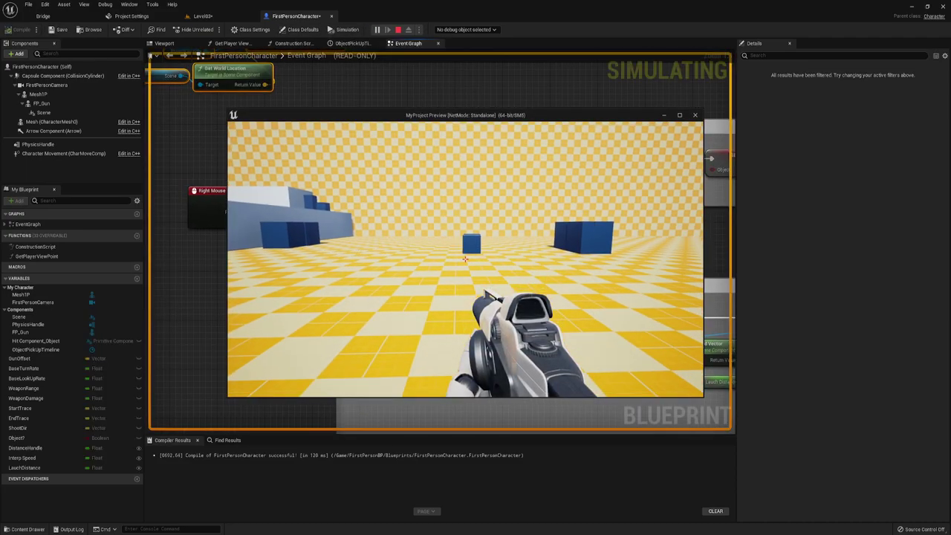
key(w)
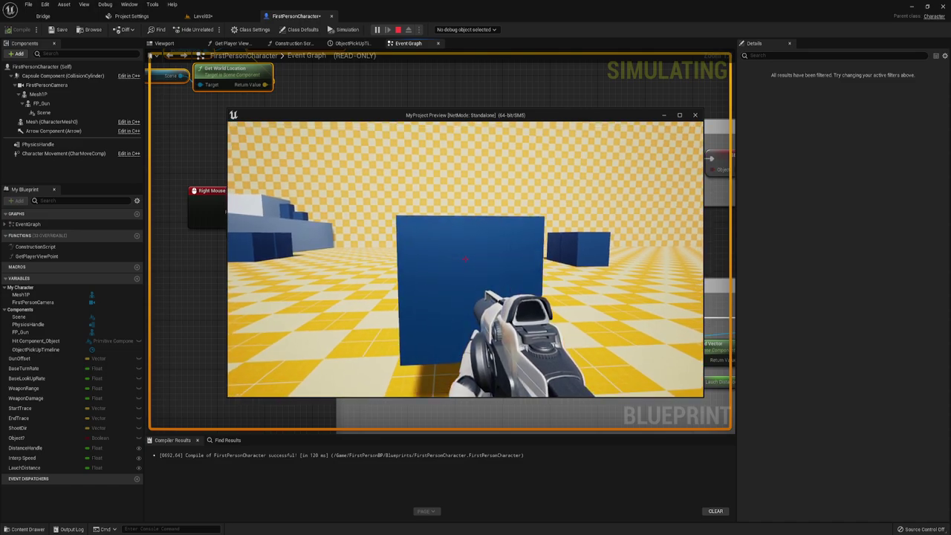
key(w)
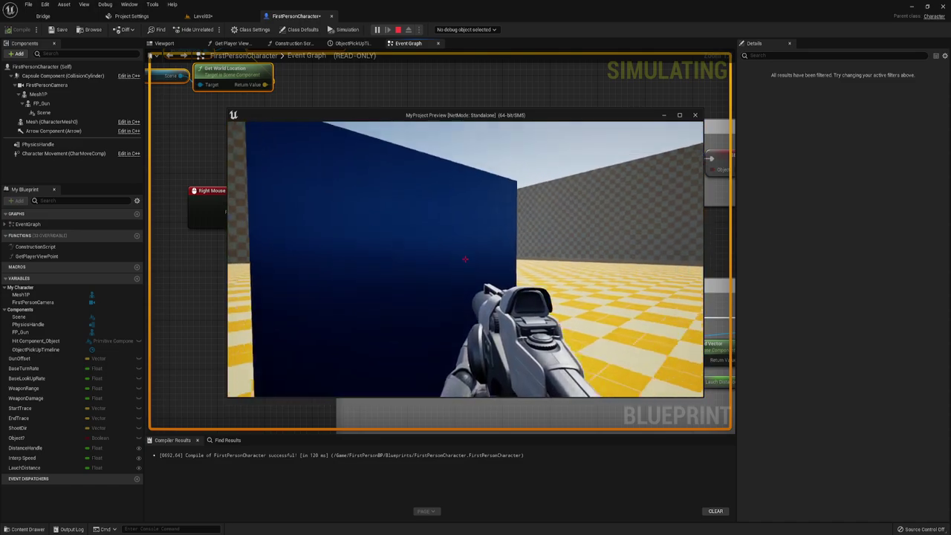
key(s)
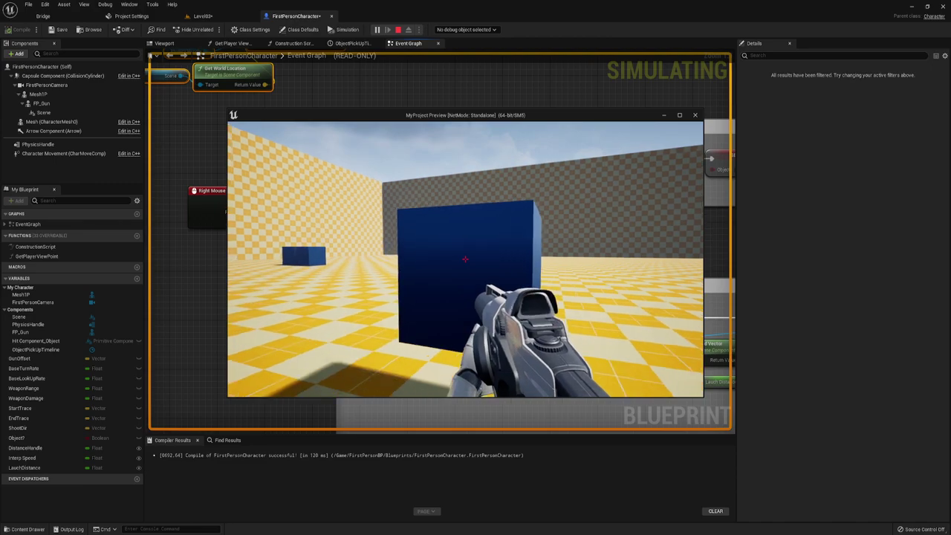
key(w)
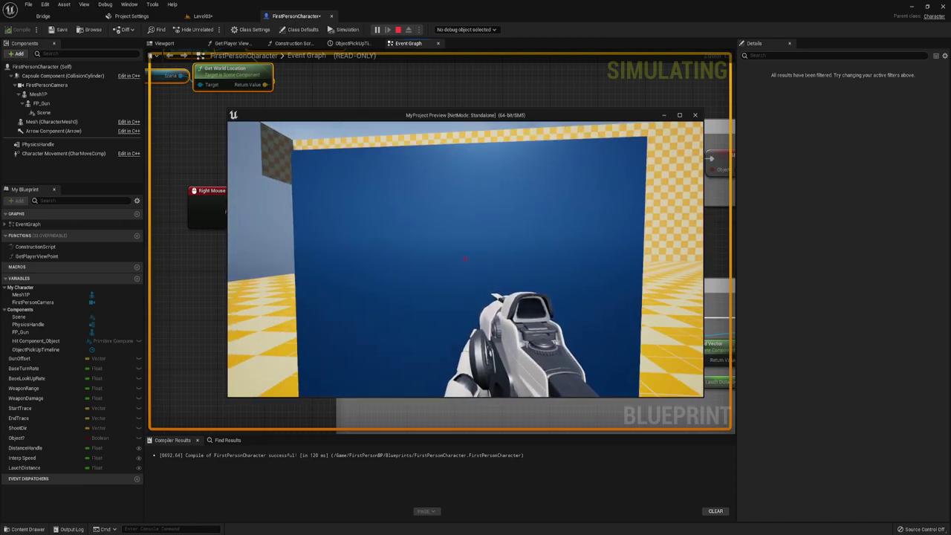
key(s)
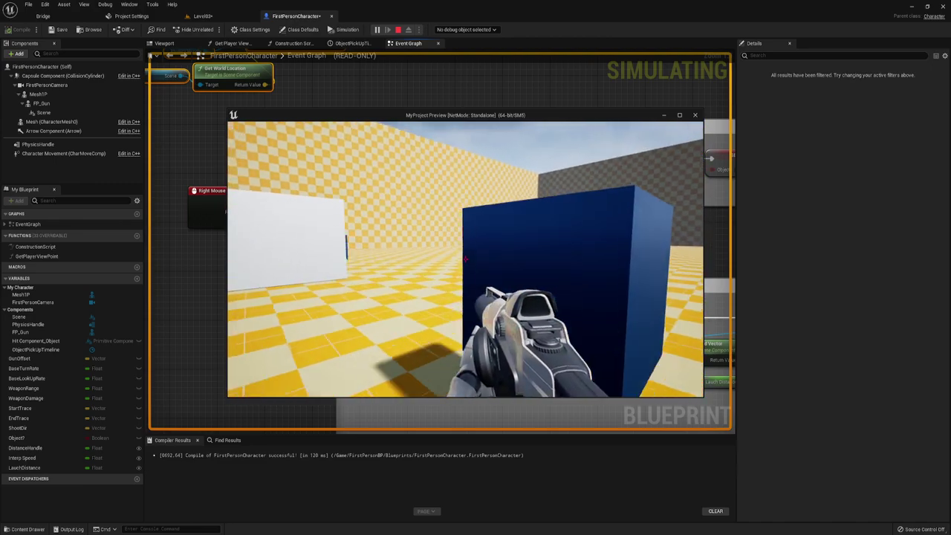
key(w)
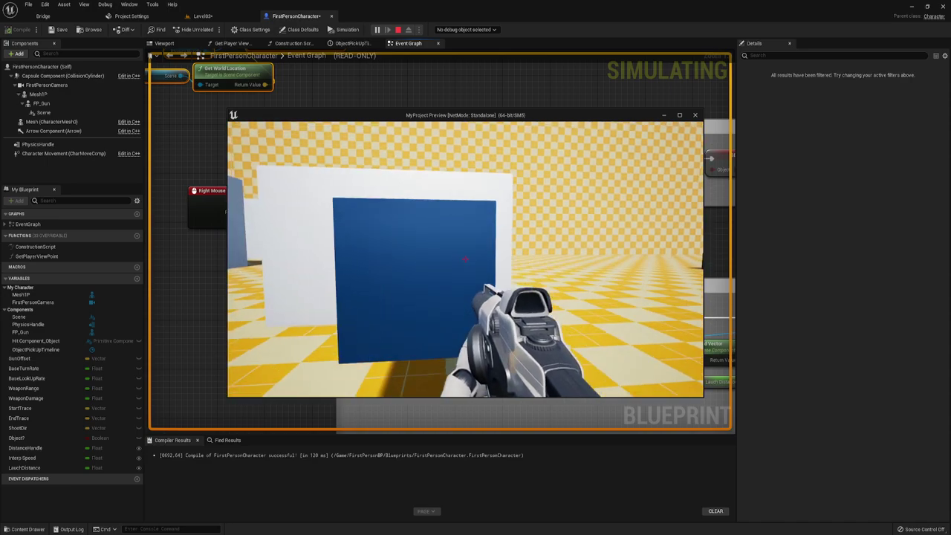
key(s)
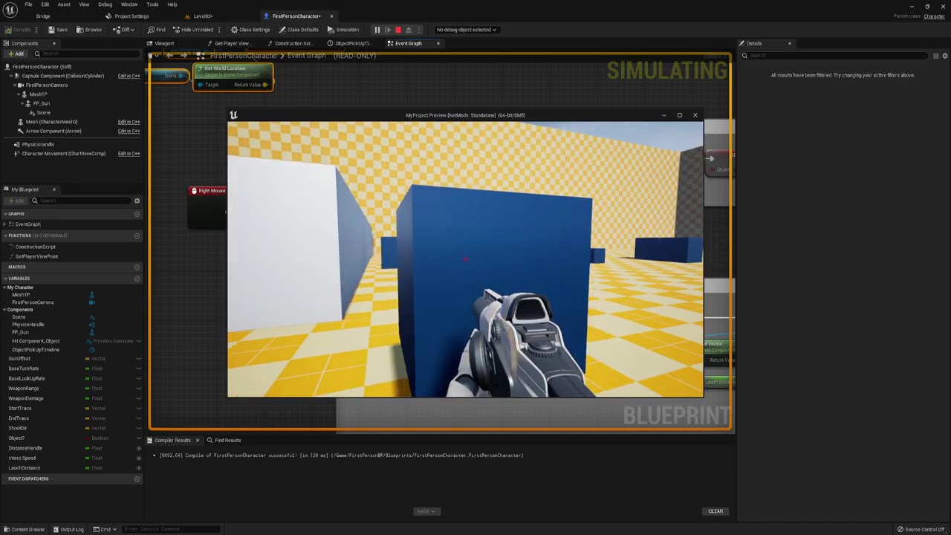
key(w)
key(s)
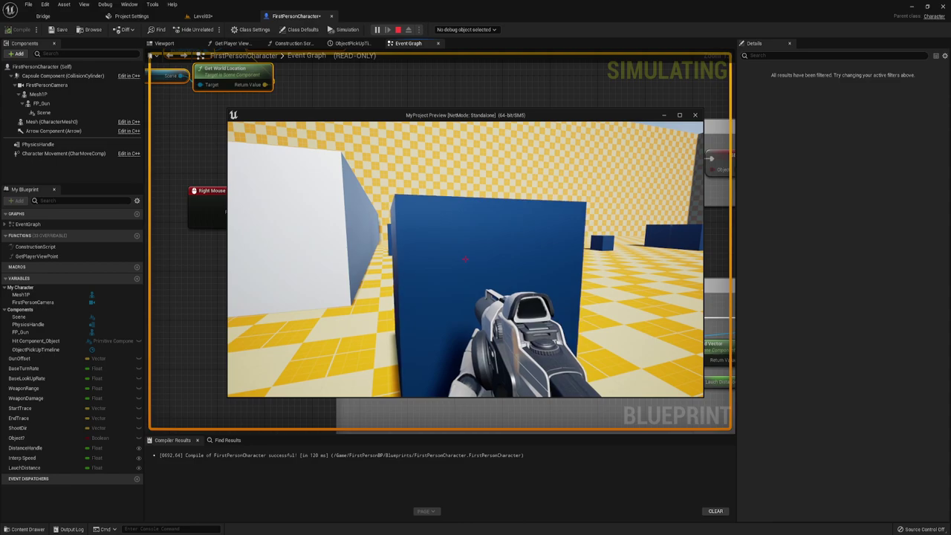
key(s)
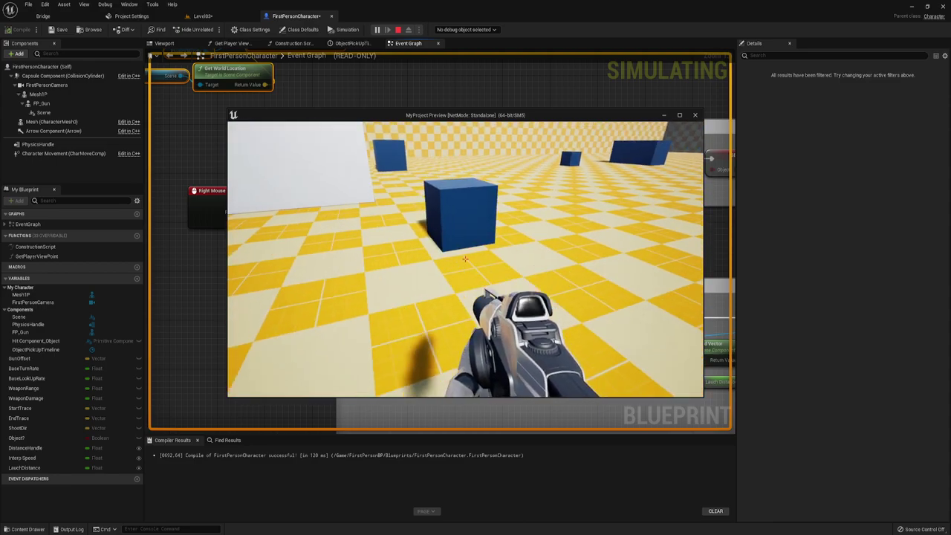
key(w)
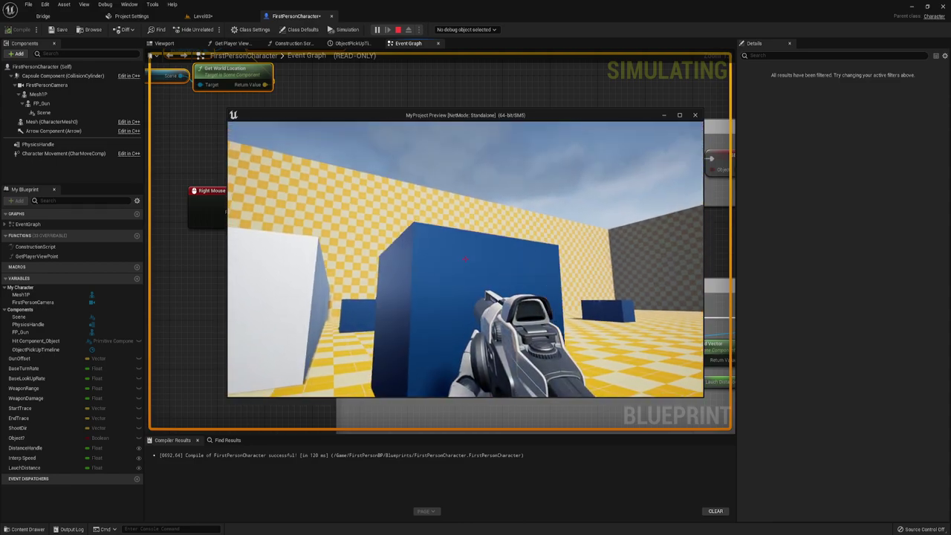
right_click(466, 258)
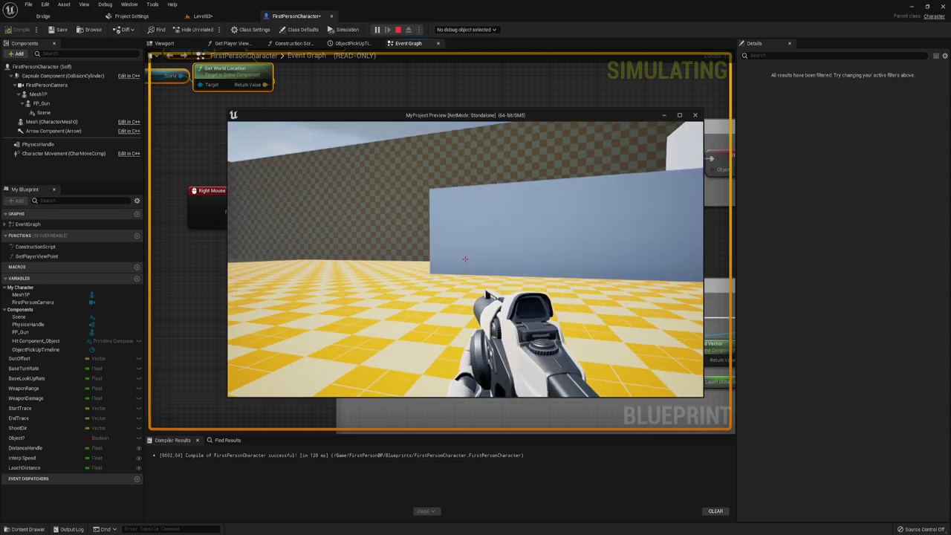
click(465, 259)
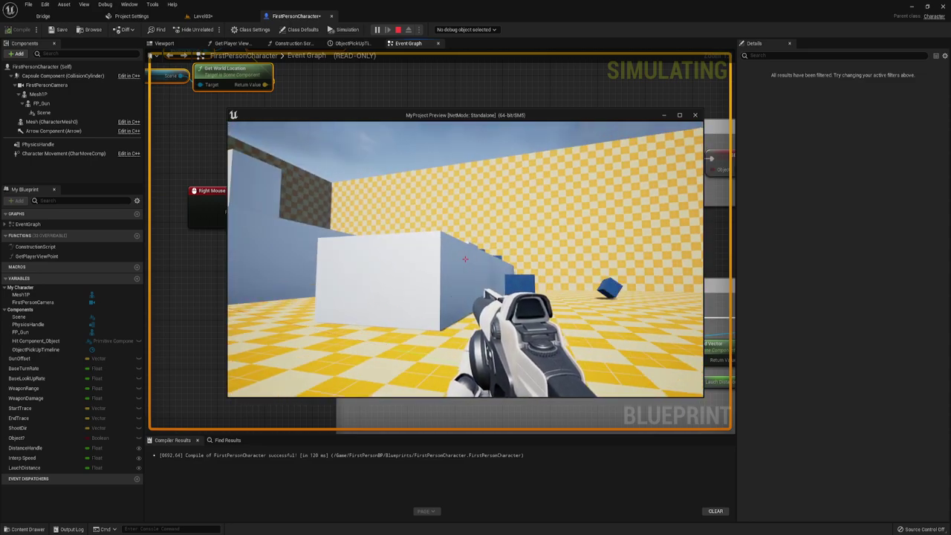
key(Escape)
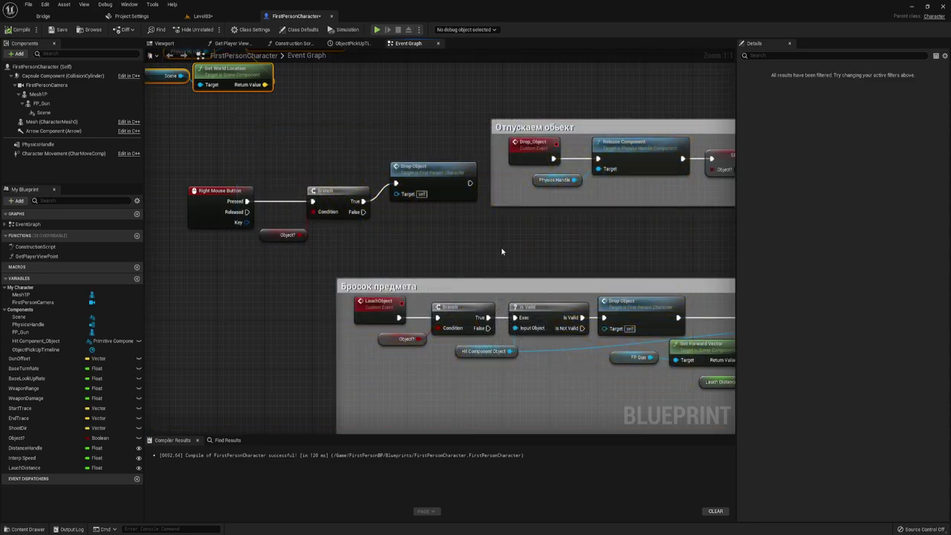
Step: Add a First Person Camera reference next to the throw logic's FP Gun node
scroll(502, 251, down, 2)
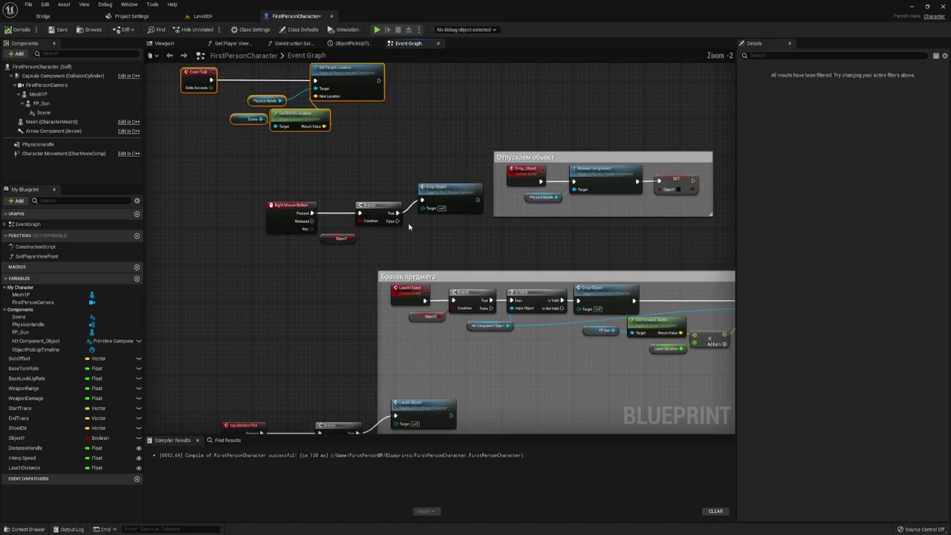
click(175, 44)
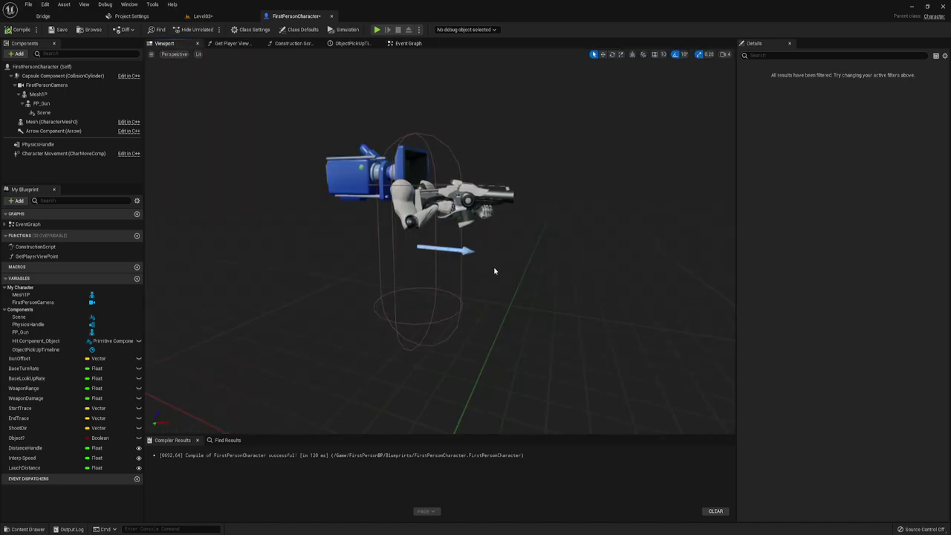
click(410, 44)
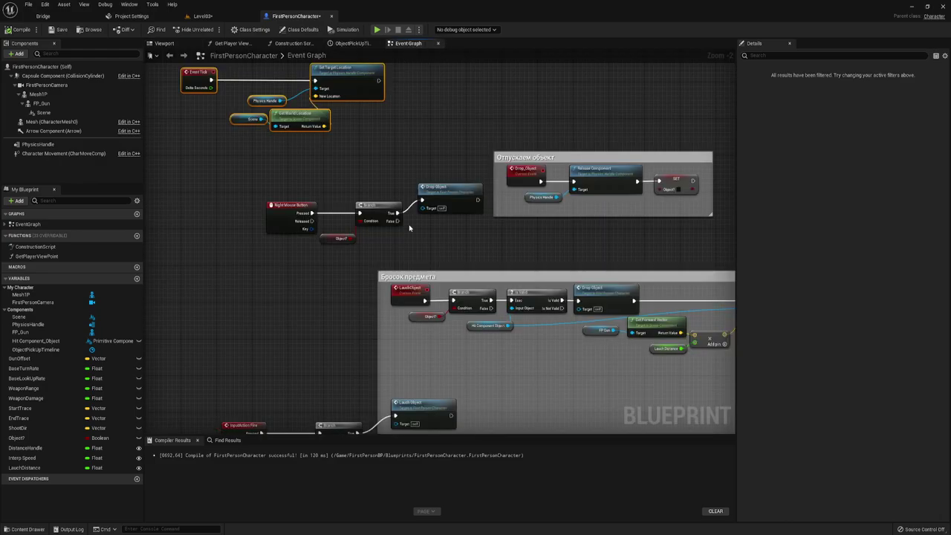
right_drag(474, 271, 419, 152)
right_drag(415, 275, 399, 168)
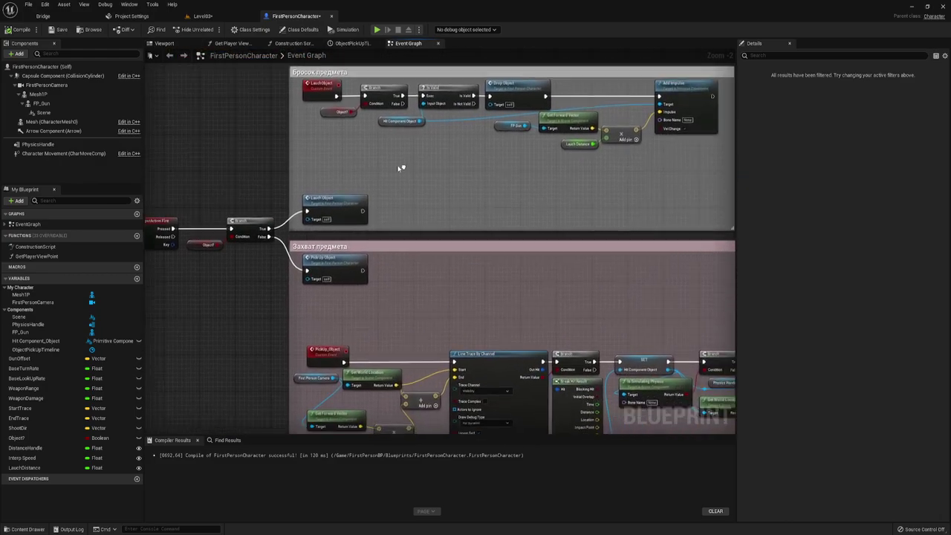
right_drag(569, 144, 439, 317)
scroll(439, 316, up, 2)
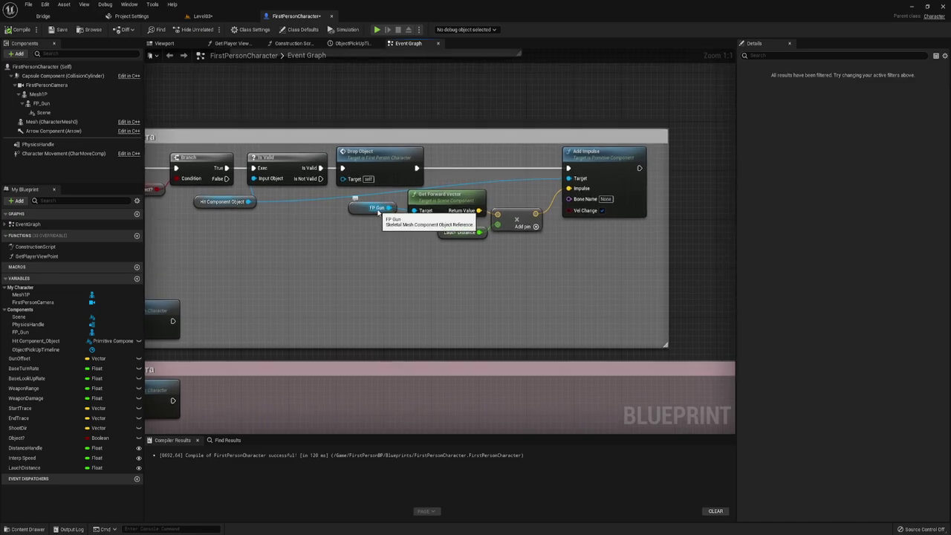
click(373, 208)
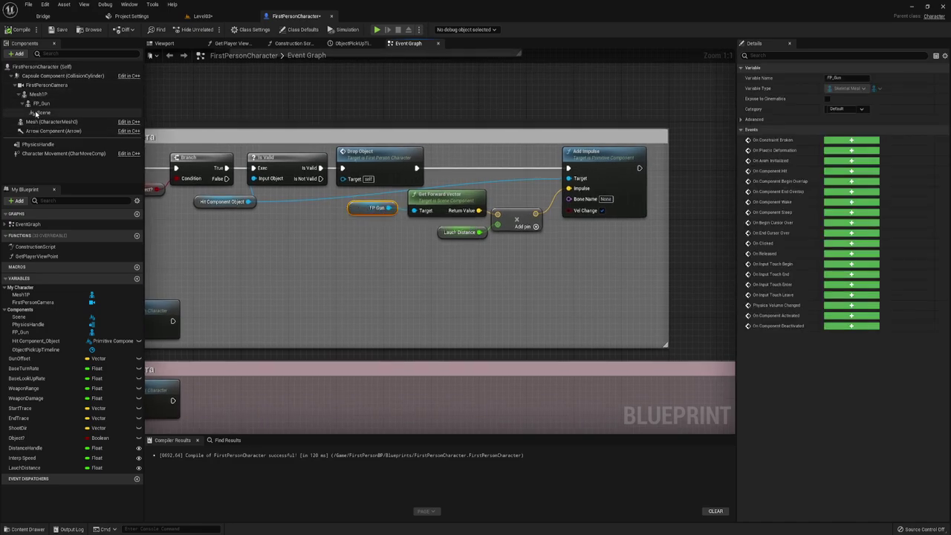
click(42, 85)
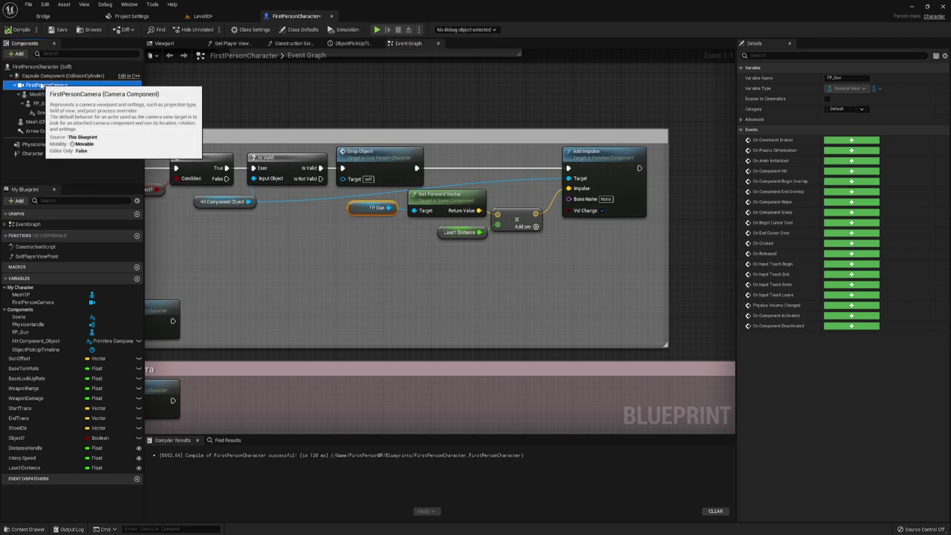
drag(42, 85, 341, 227)
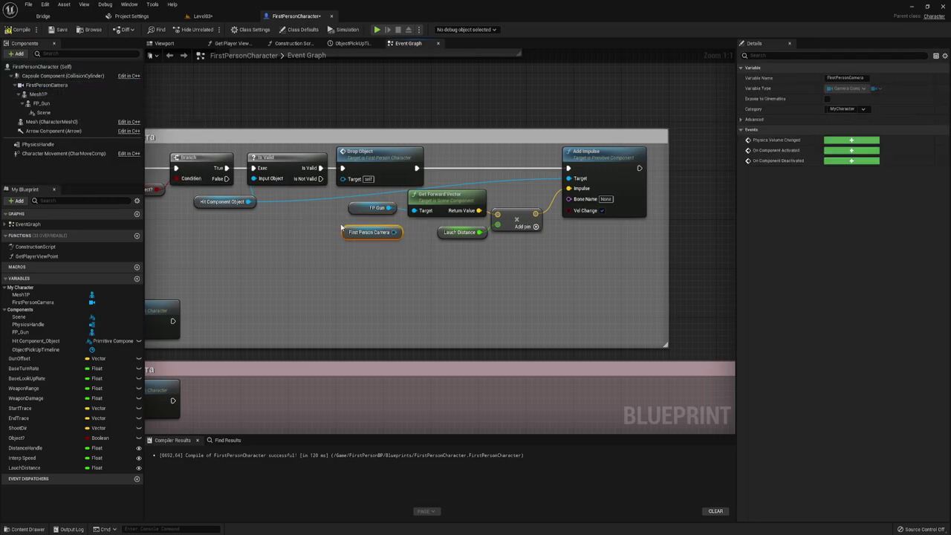
Step: Wire the camera into Get Forward Vector's Target, delete FP Gun, and recompile
click(418, 212)
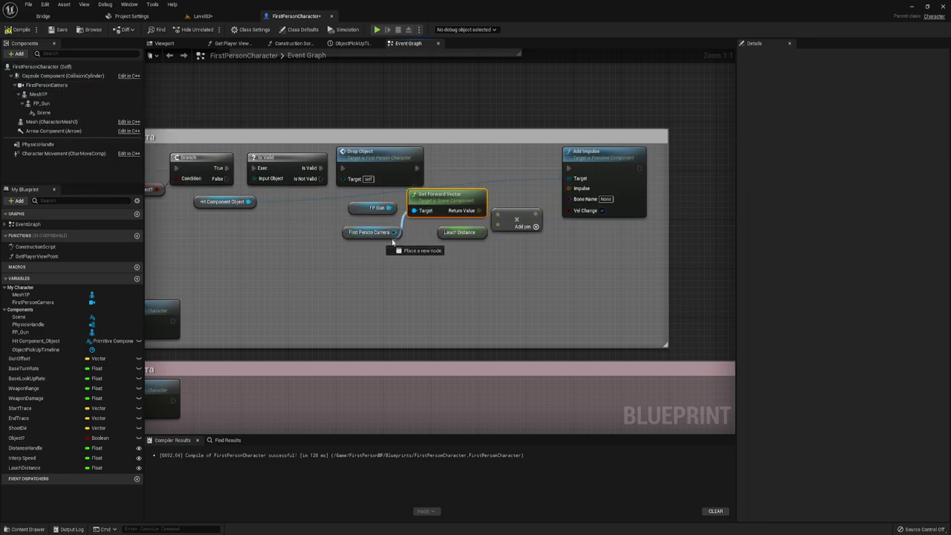
mouse_move(415, 212)
mouse_down()
mouse_move(386, 236)
mouse_move(411, 217)
mouse_up()
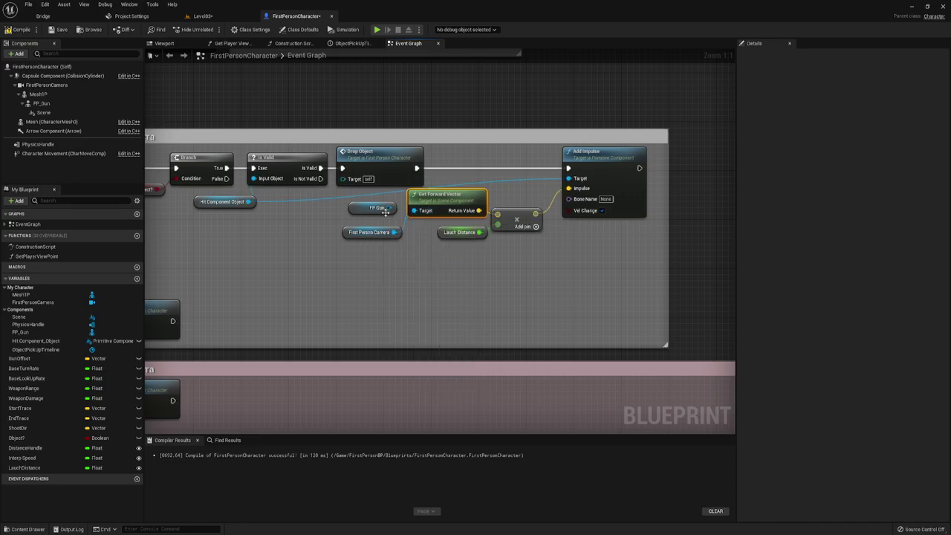
click(351, 207)
key(Delete)
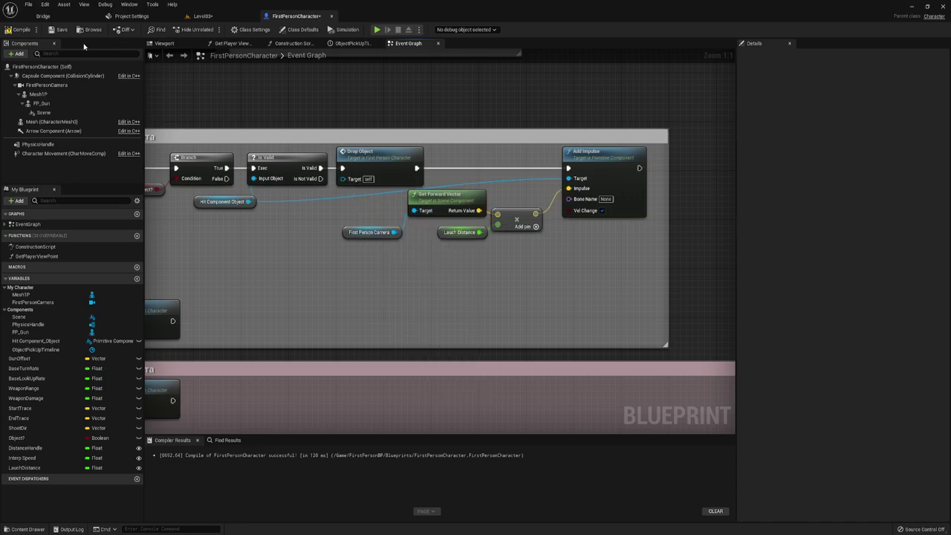
click(18, 29)
Step: Start a play test, walk to the blue cube and pick it up
click(41, 103)
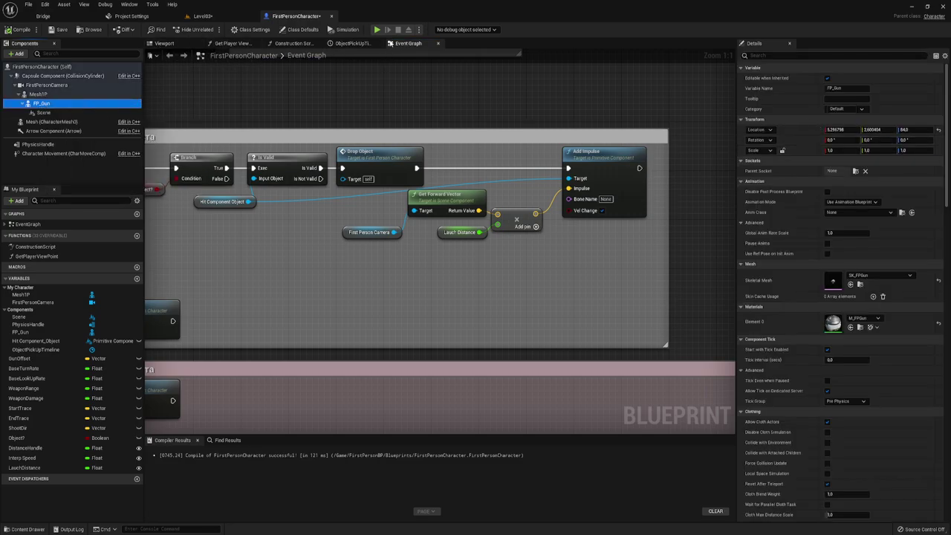
click(376, 30)
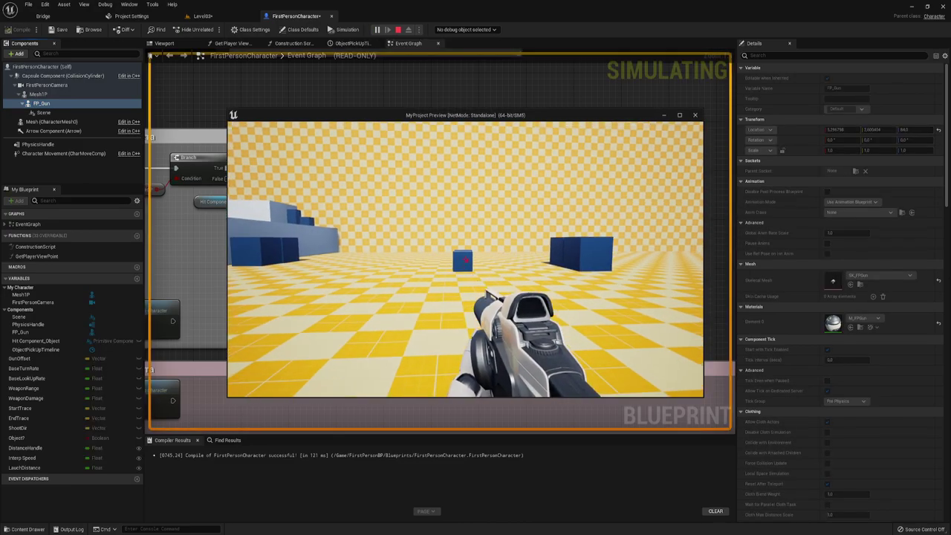
key(w)
key(s)
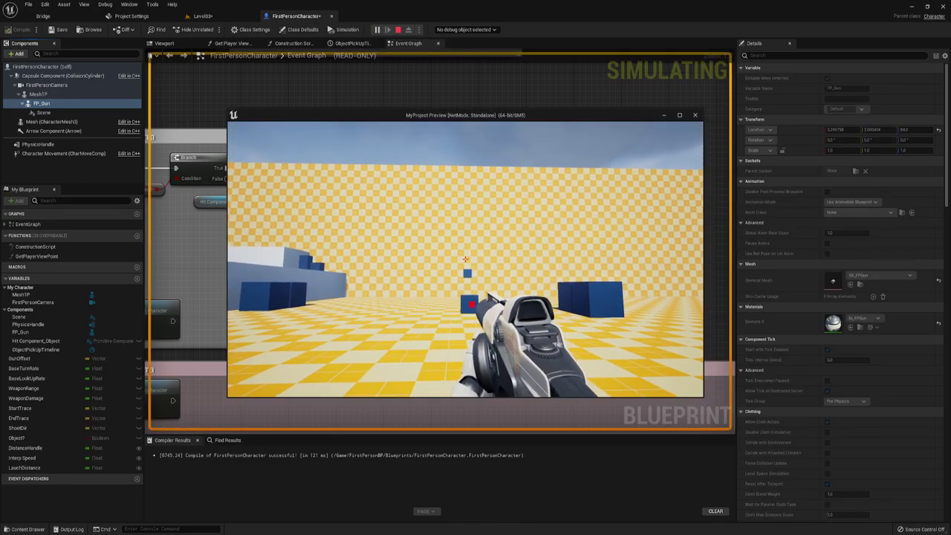
key(w)
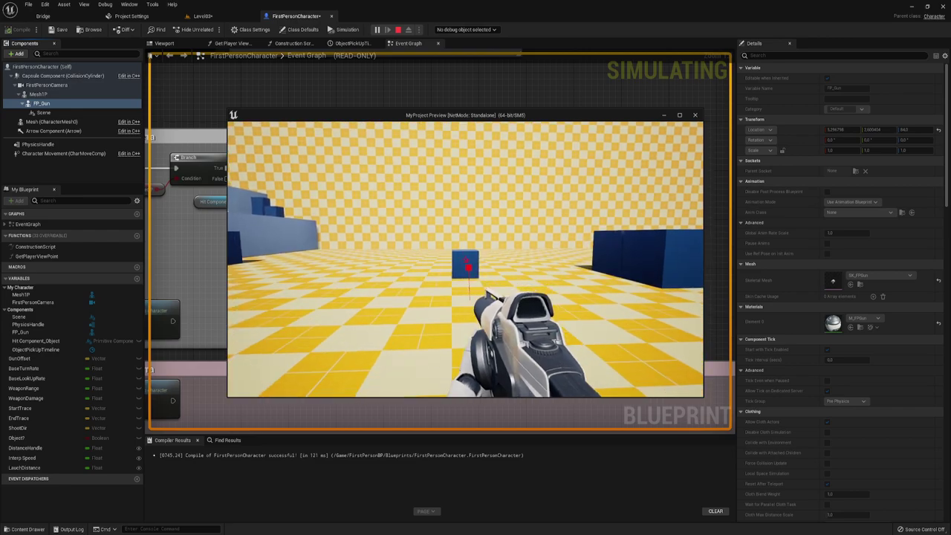
key(e)
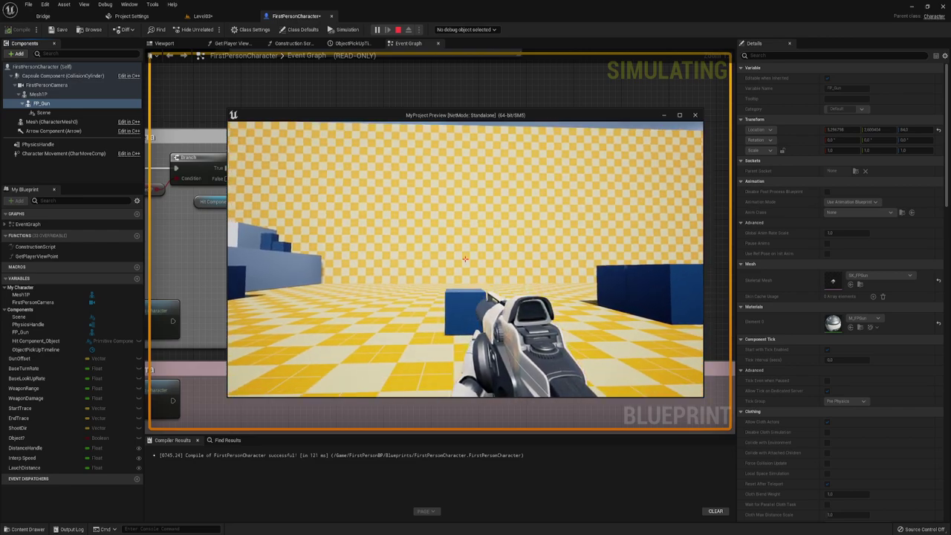
Step: Throw the cube where the camera faces, pick it up and throw again, then stop
key(e)
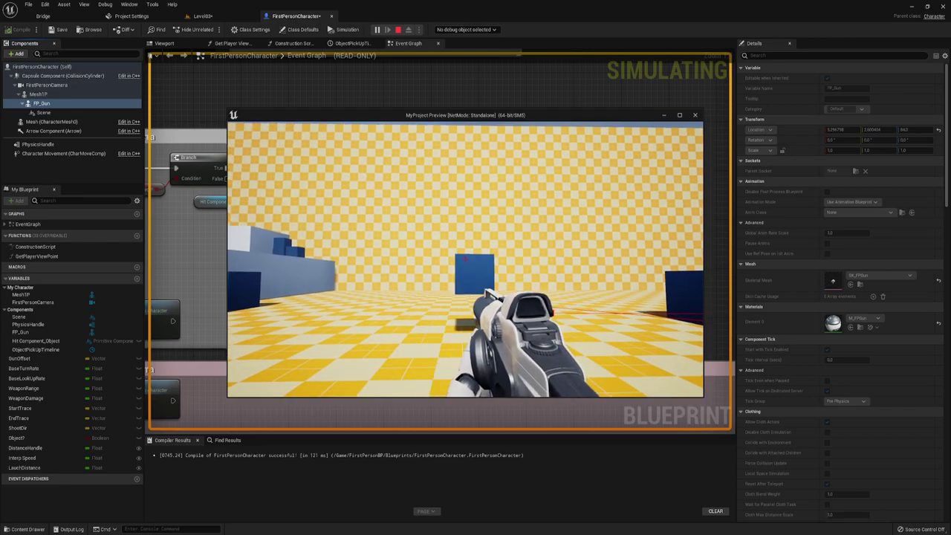
key(w)
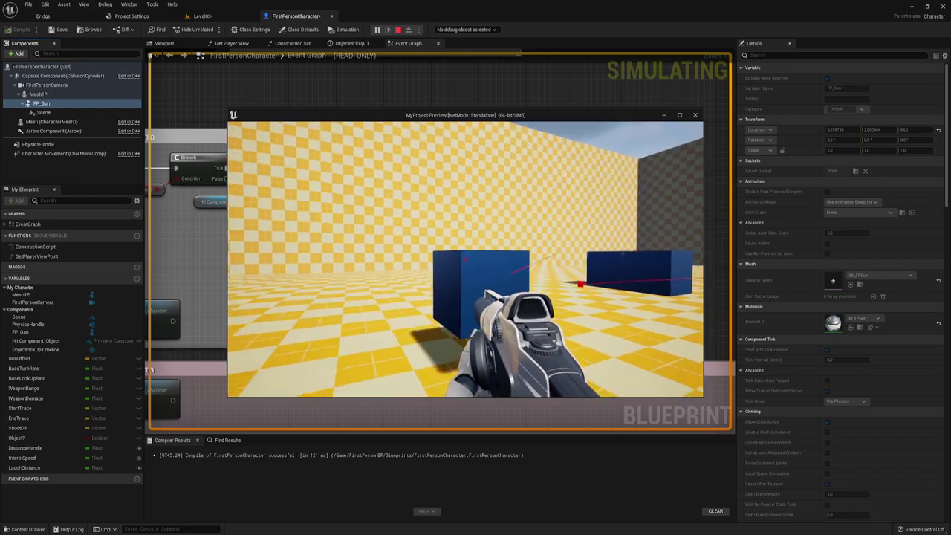
key(e)
key(e)
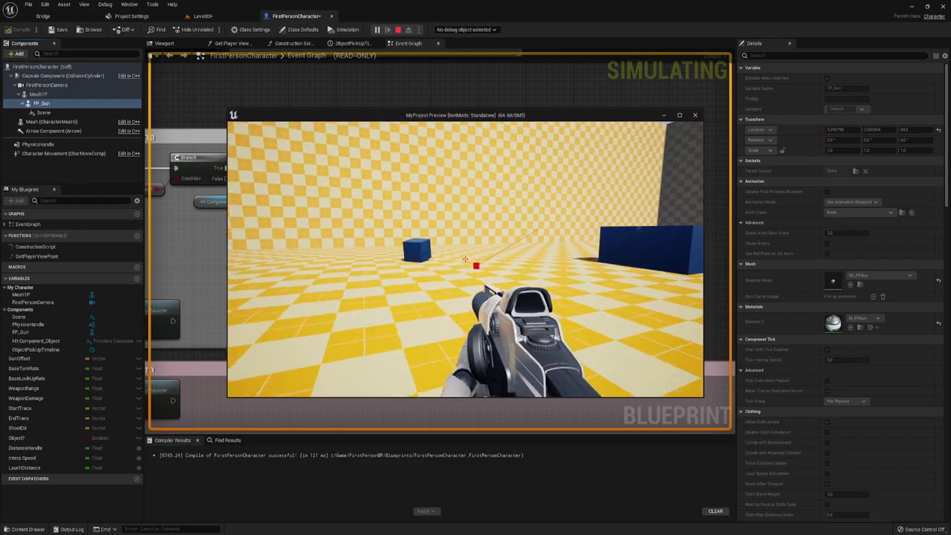
key(w)
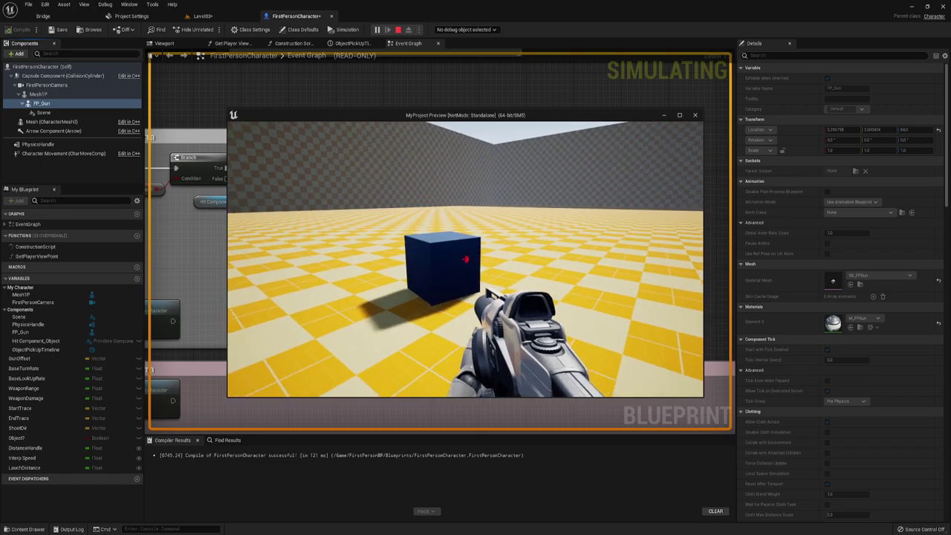
key(e)
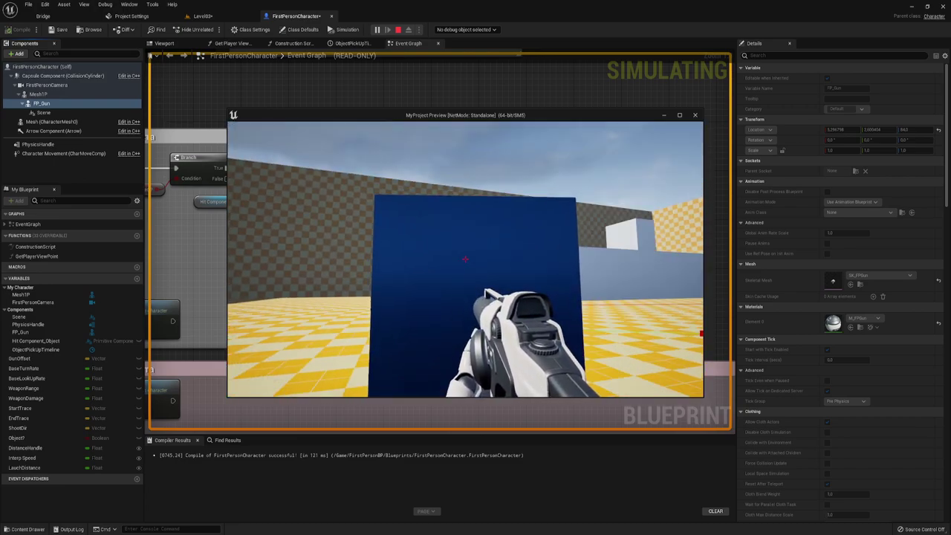
key(w)
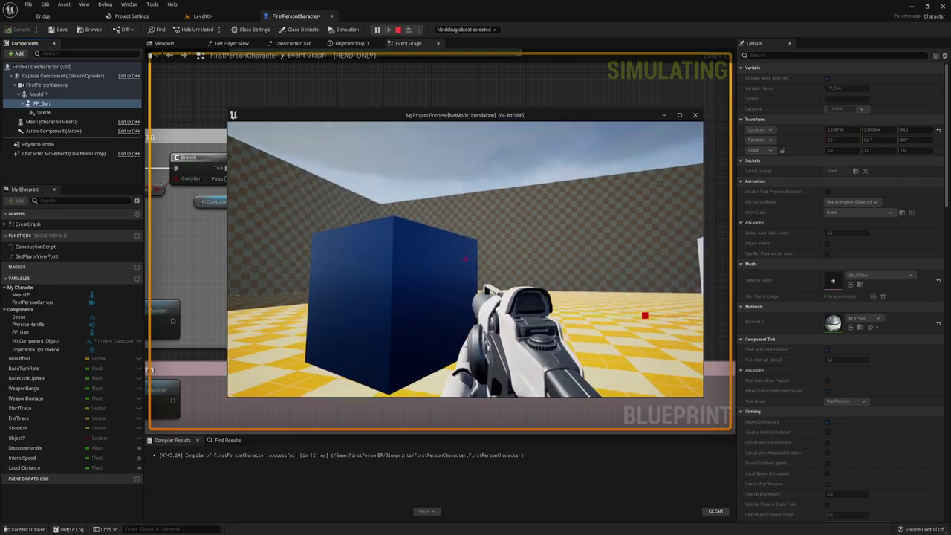
key(w)
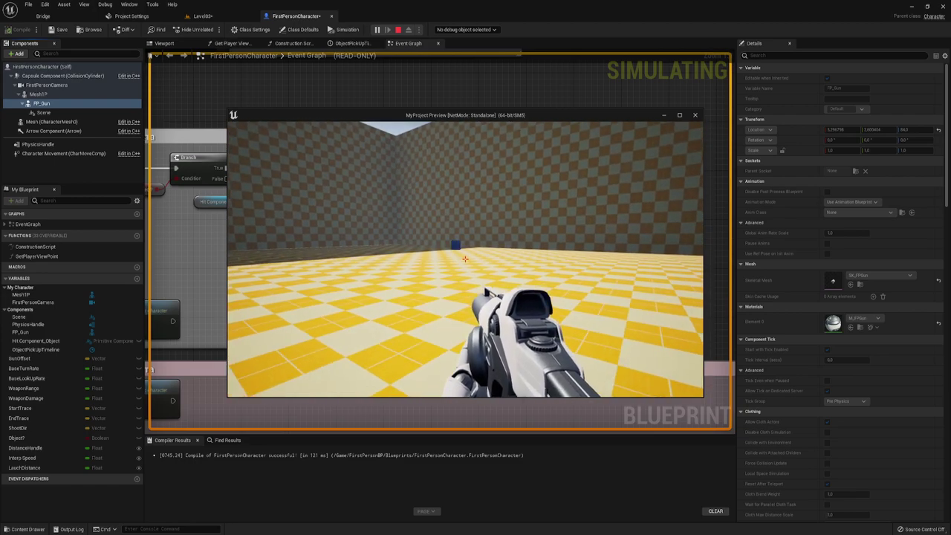
key(Escape)
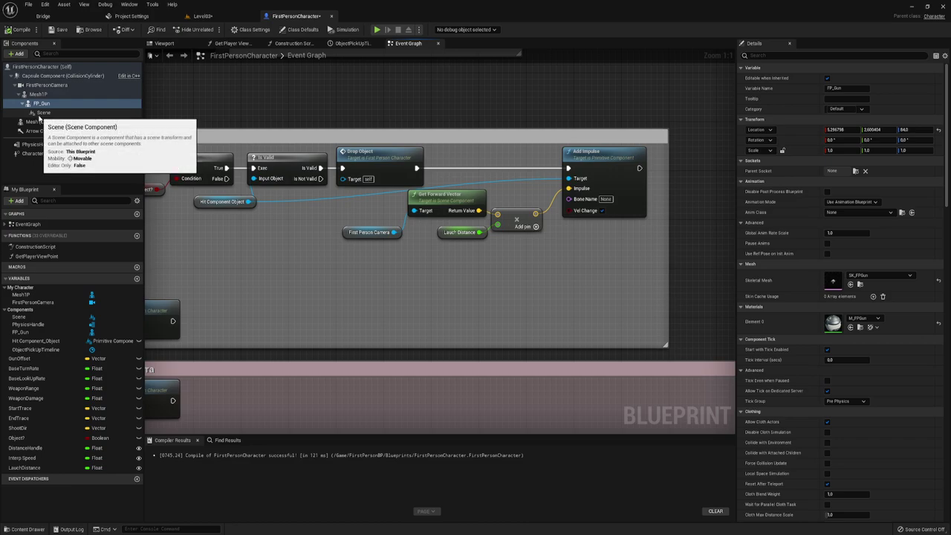
Step: Select the Scene component and show the FirstPersonCharacter Viewport with the gun and capsule
click(44, 112)
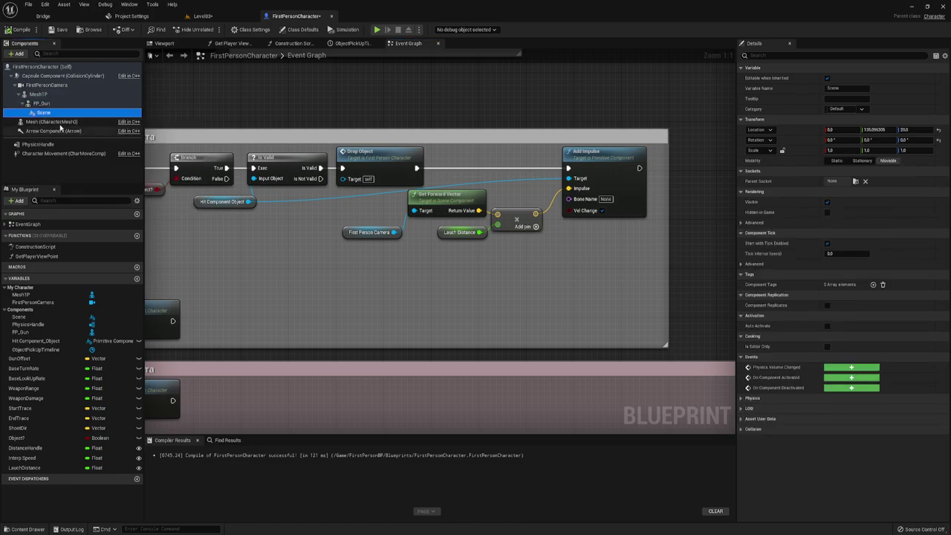
click(165, 44)
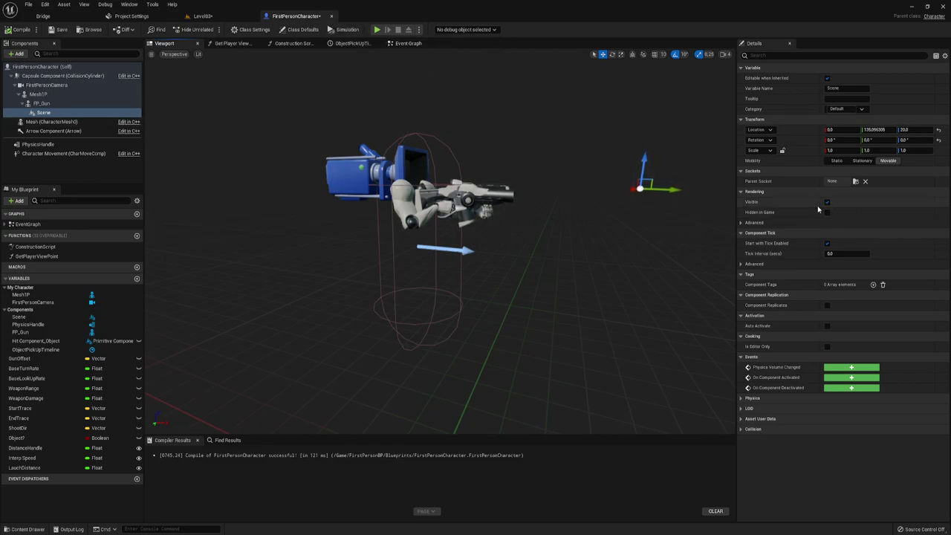
Step: Set PhysicsHandle's Linear Damping to 2.0, compile the character blueprint, and start a play test
click(37, 144)
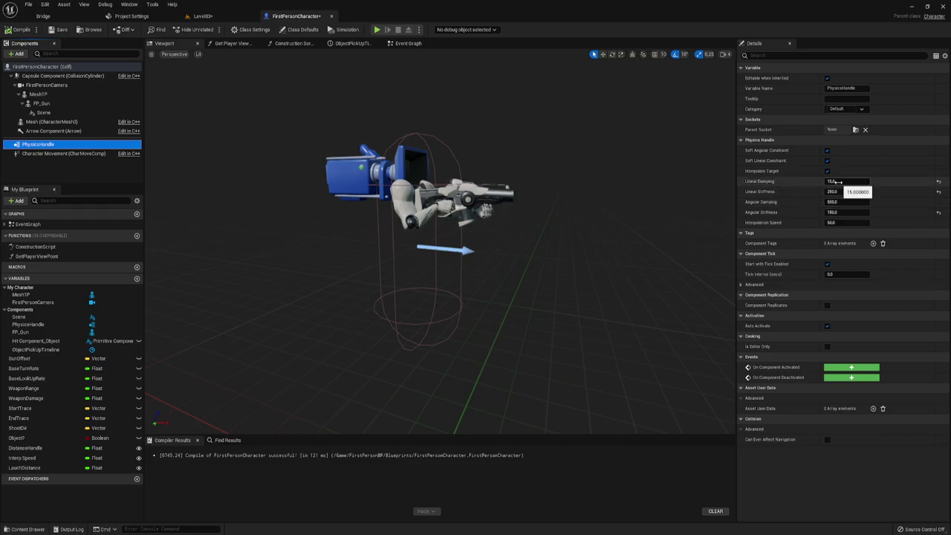
click(844, 182)
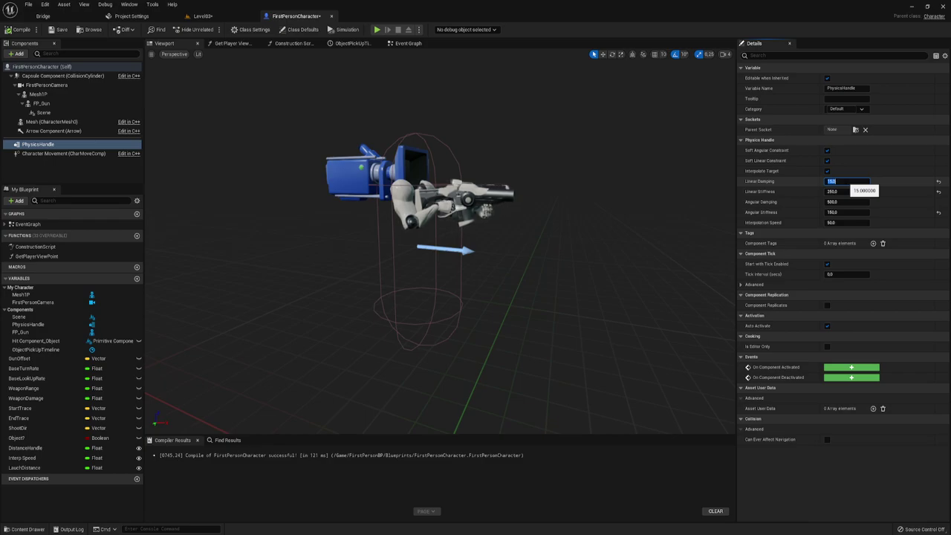
text(5)
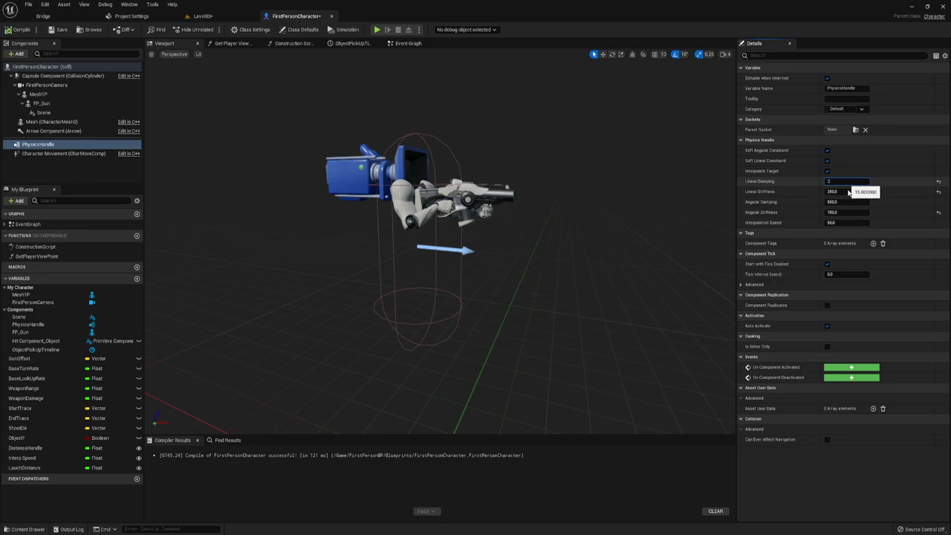
click(849, 192)
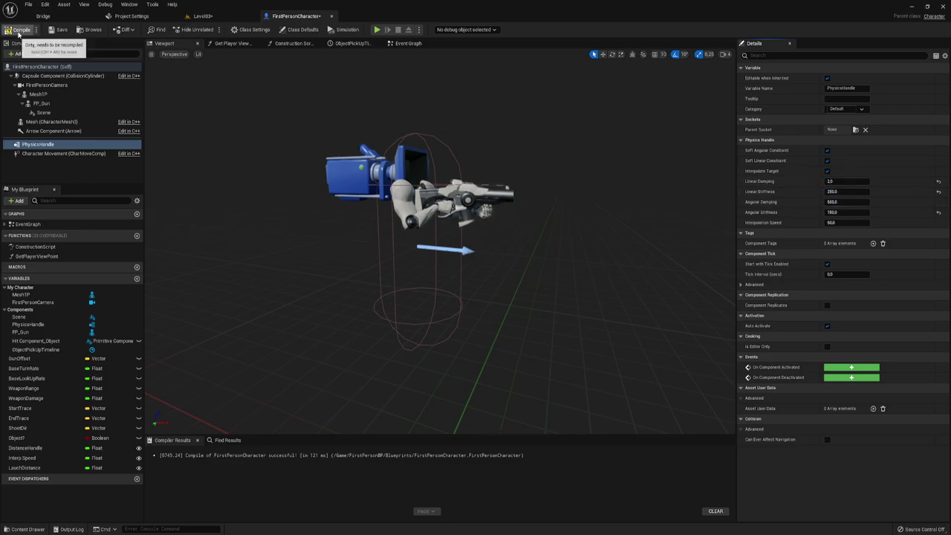
click(18, 29)
click(377, 30)
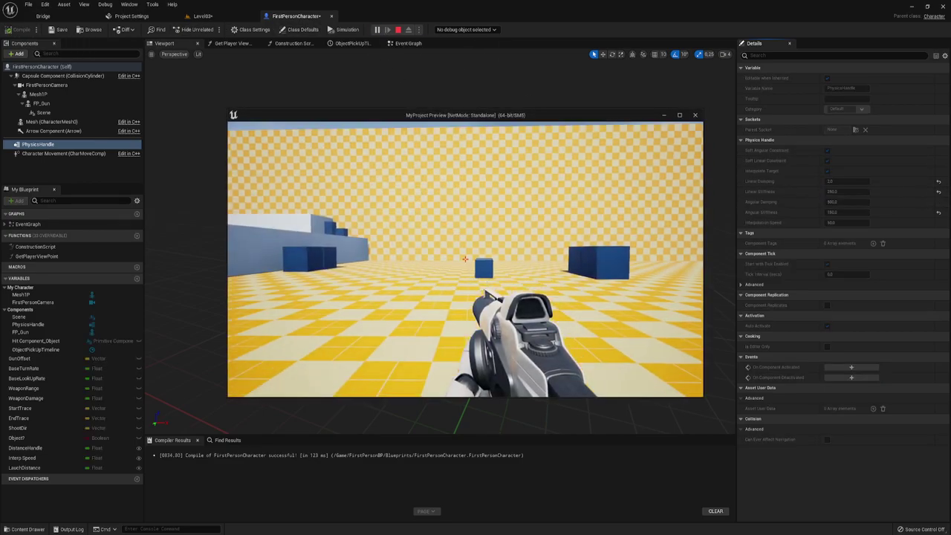
Step: Grab a blue cube to test the 2.0 damping, then stop the play test
click(466, 259)
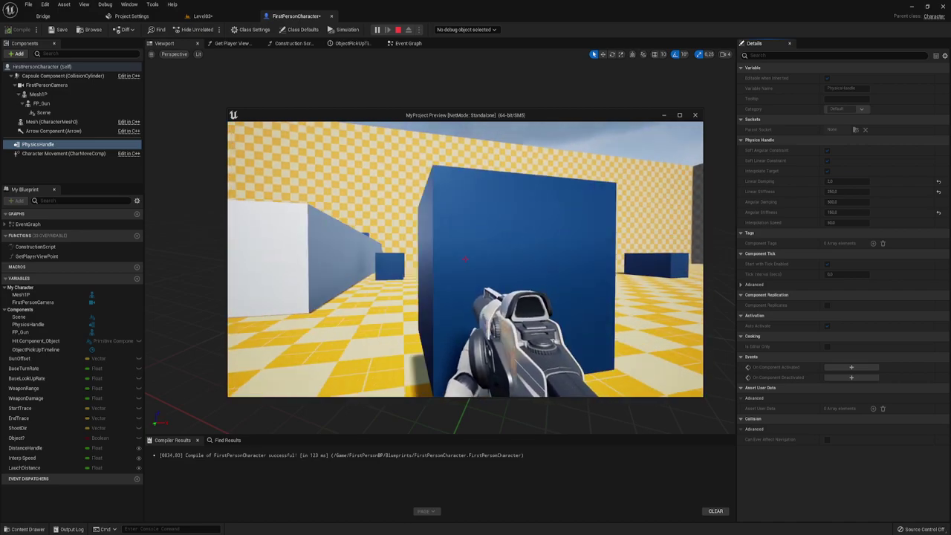
key(Escape)
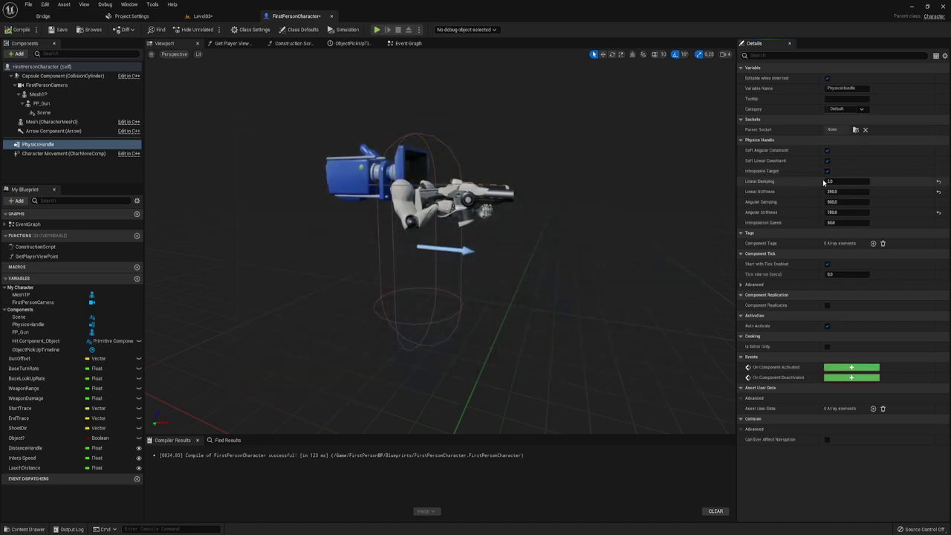
Step: Put Linear Damping back at 15.0, recompile, and look around the Level03 level toward the walls
text(1)
click(19, 29)
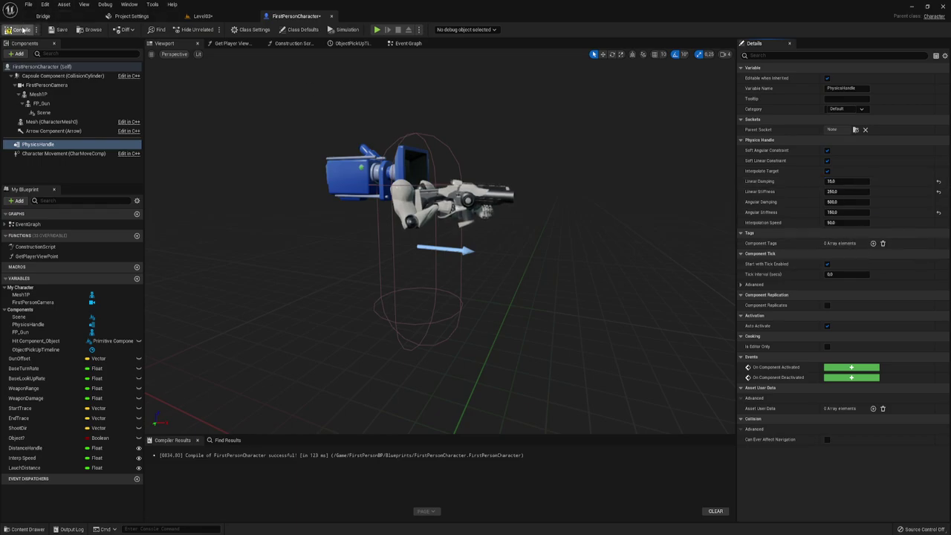
click(205, 16)
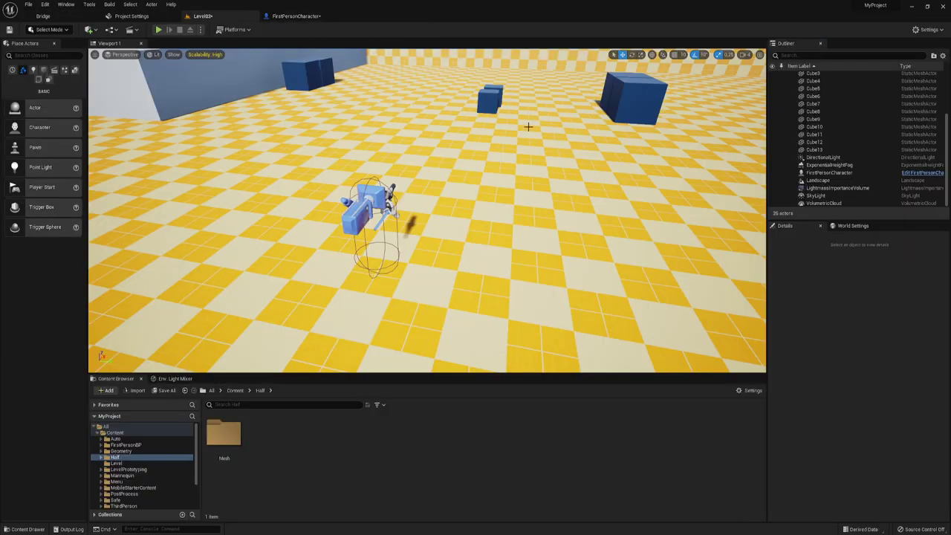
right_drag(527, 126, 446, 134)
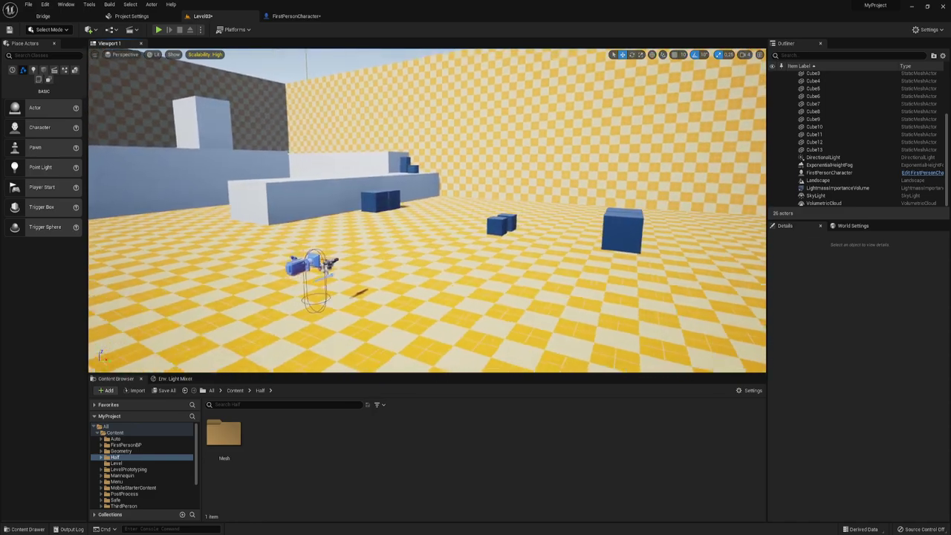
right_drag(525, 132, 525, 132)
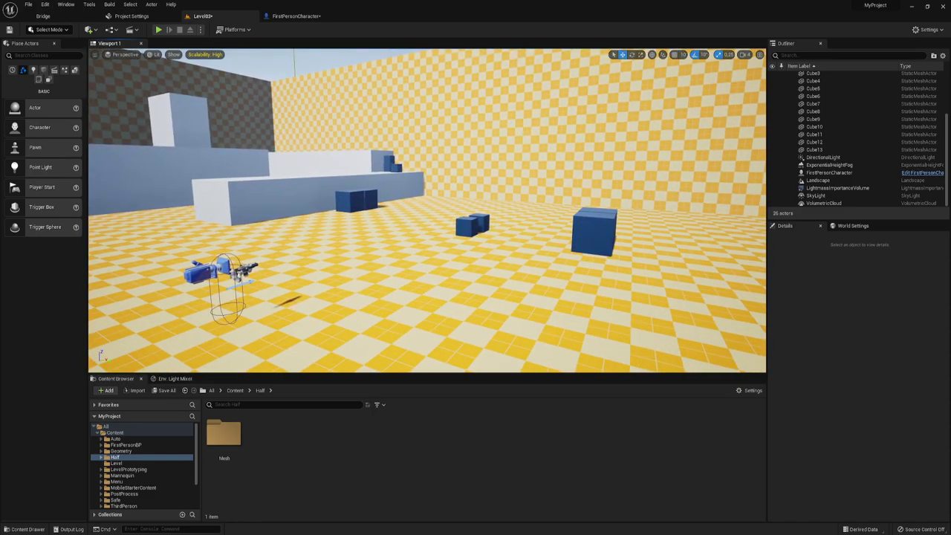